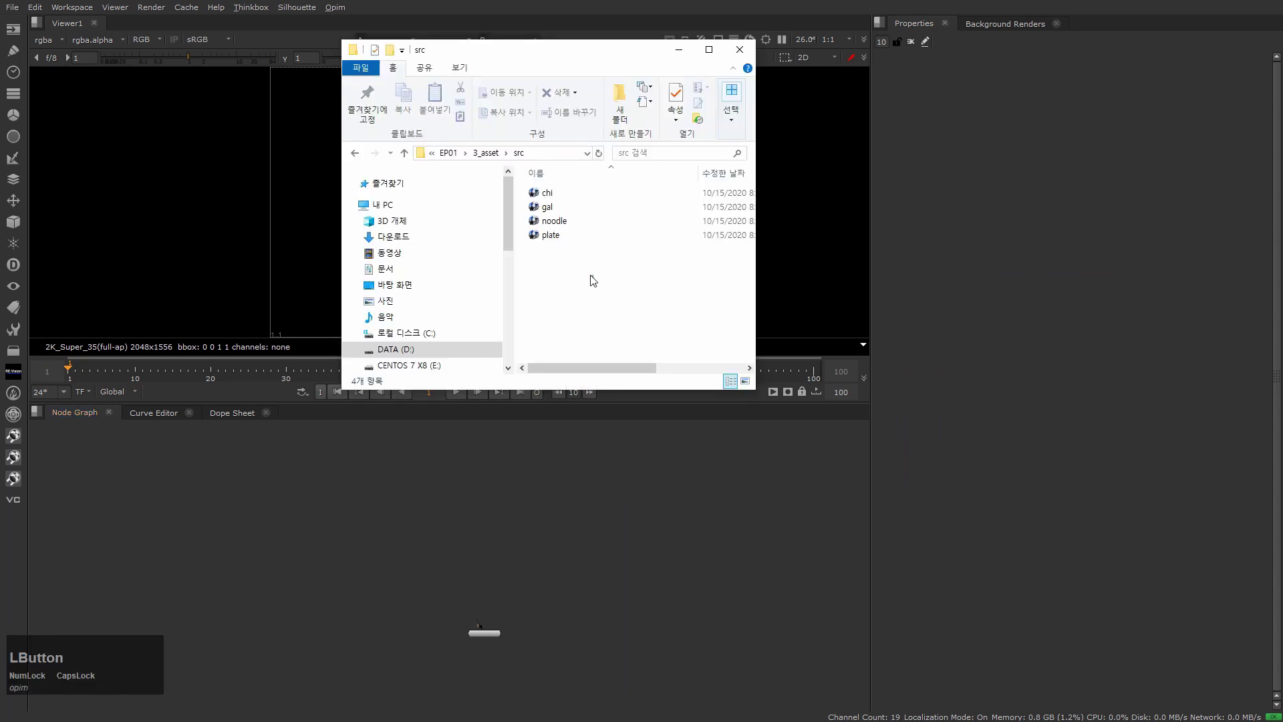
Import the chi, gal, noodle and plate images from the src folder into the node graph and line them up in a row.
left_click_drag(592, 278, 343, 532)
left_click(342, 532)
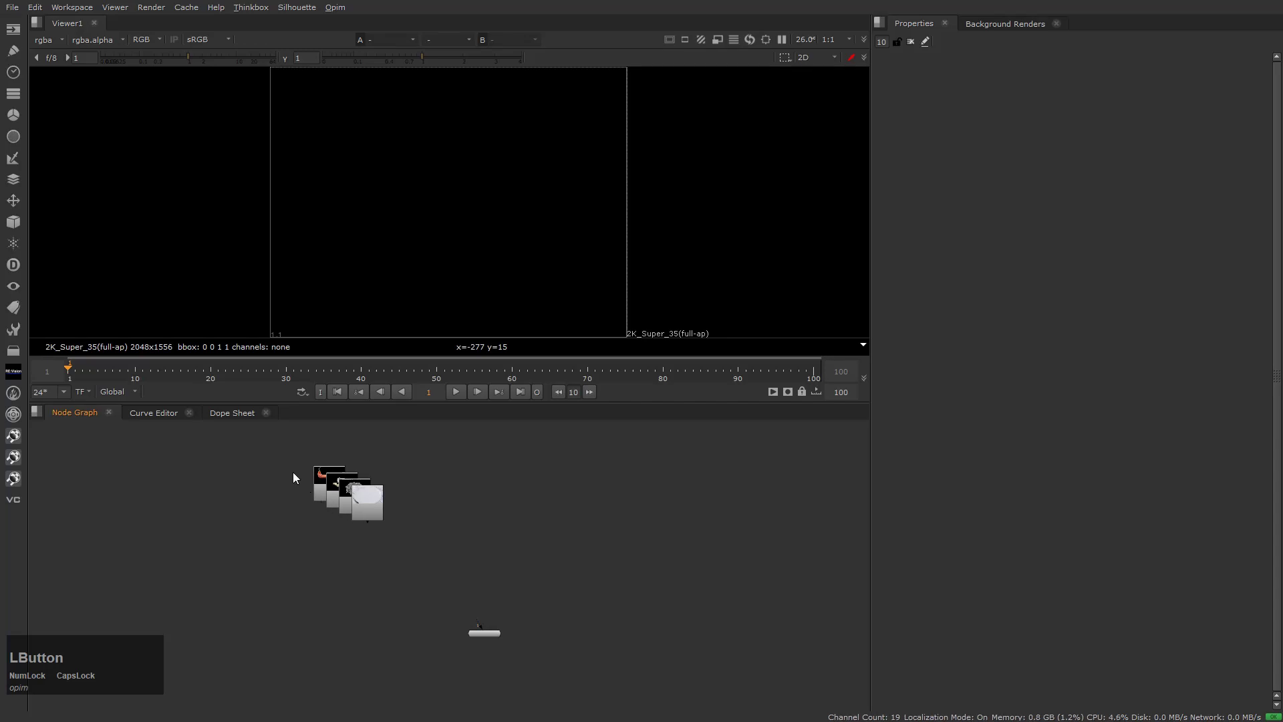
left_click_drag(249, 432, 463, 567)
middle_click_drag(462, 567, 422, 538)
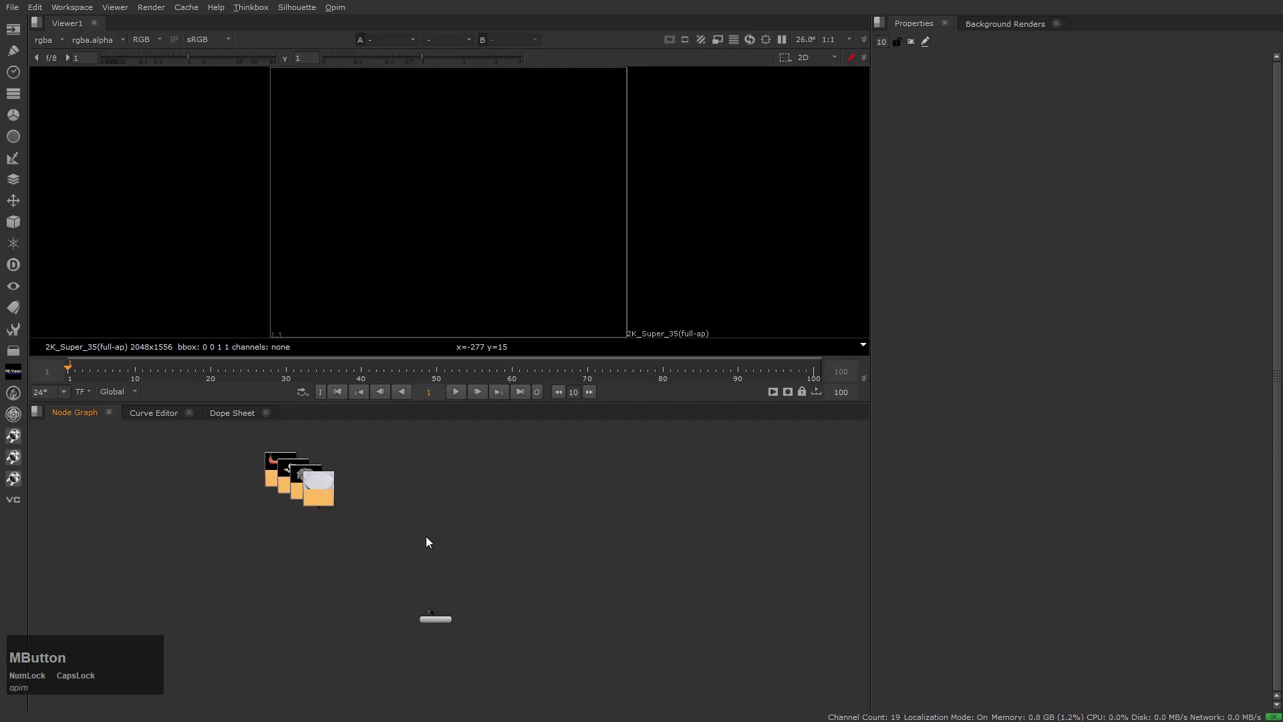
key("l")
left_click(532, 560)
scroll(302, 506, "up", 2)
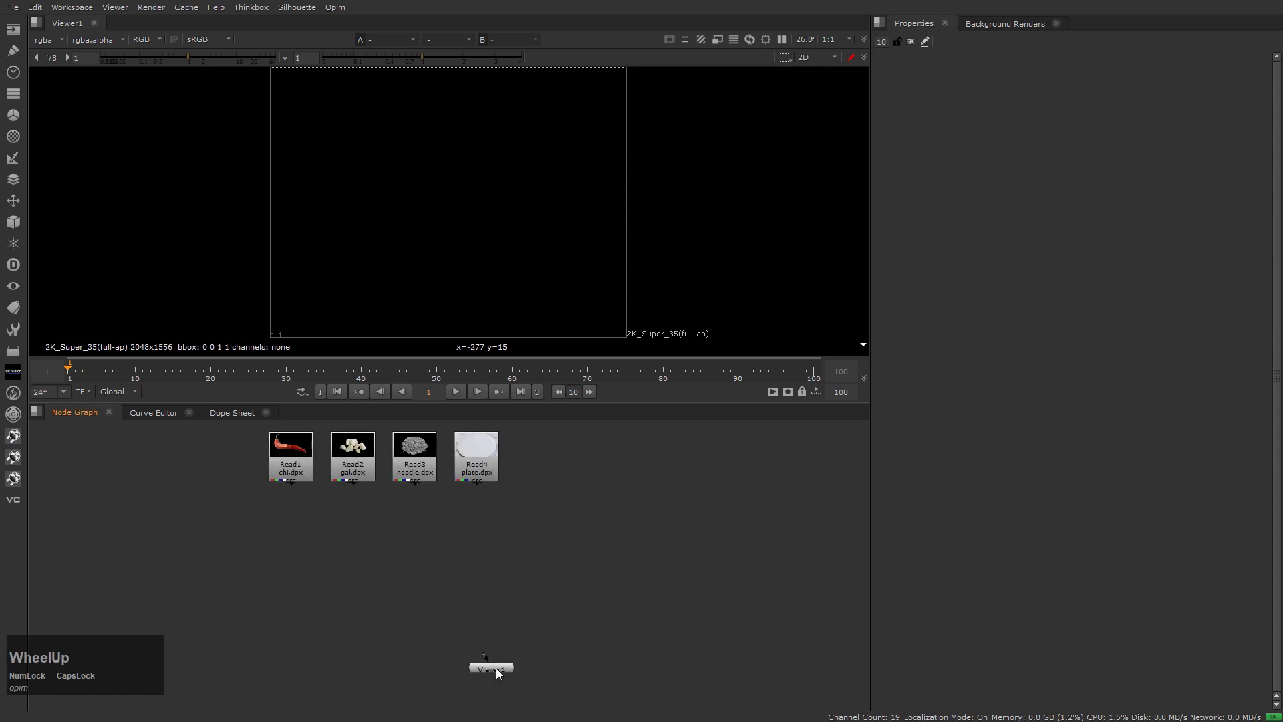
Move the plate node to the front of the row and connect the repositioned Viewer1 node to it.
left_click_drag(497, 669, 363, 607)
left_click_drag(496, 476, 226, 478)
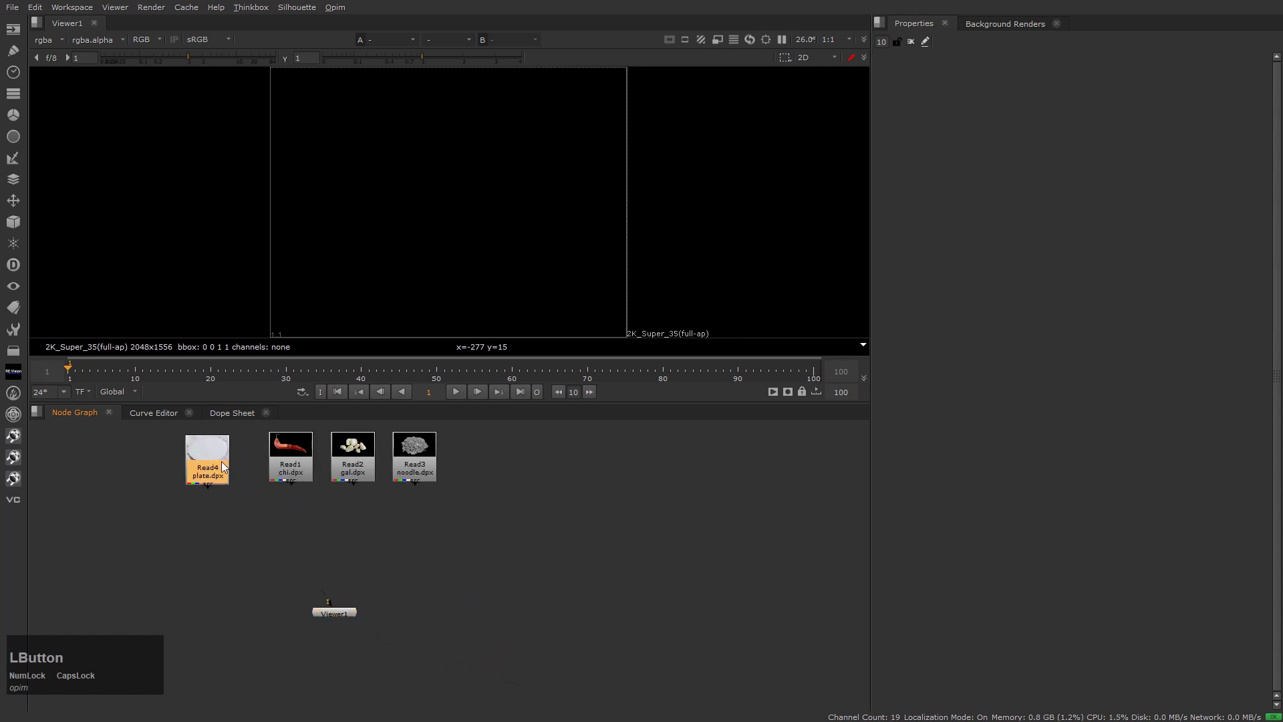
left_click_drag(329, 600, 209, 461)
middle_click_drag(310, 512, 362, 576)
Display the chi, gal and noodle images one after another in the viewer, and place the plate node closer to them.
left_click_drag(294, 468, 367, 555)
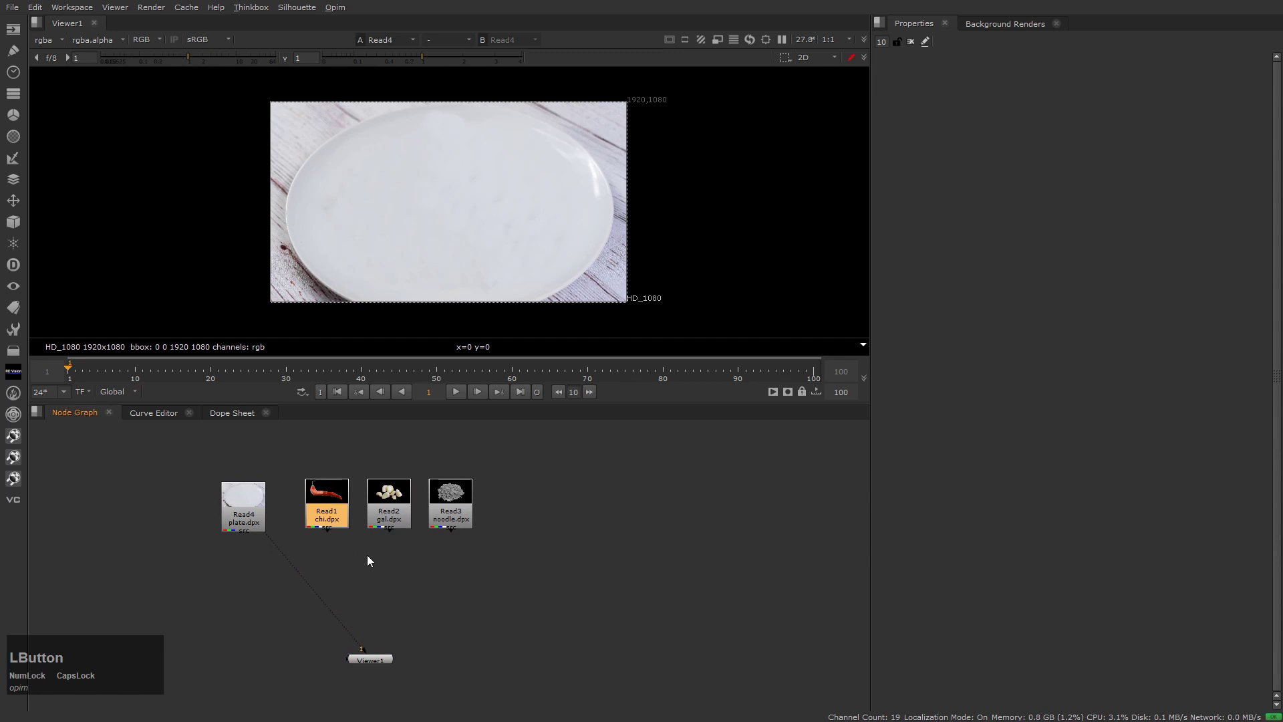
key("1")
left_click(379, 515)
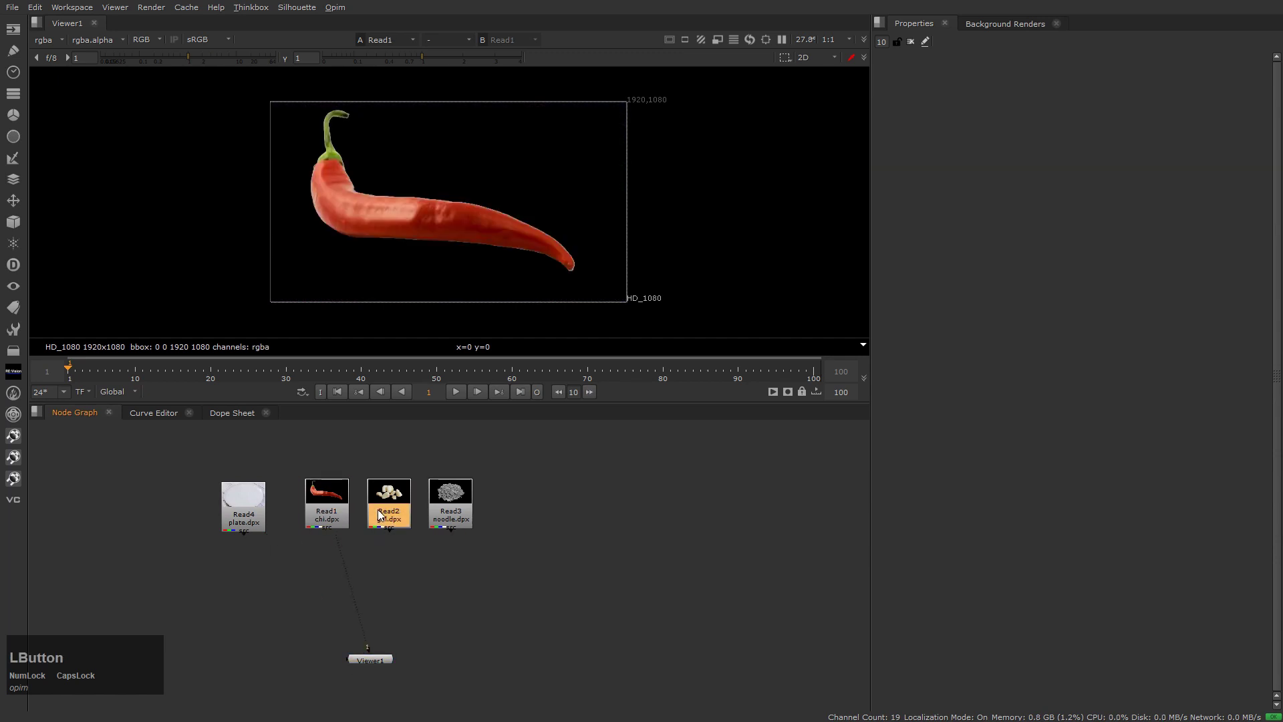
key("1")
left_click(445, 519)
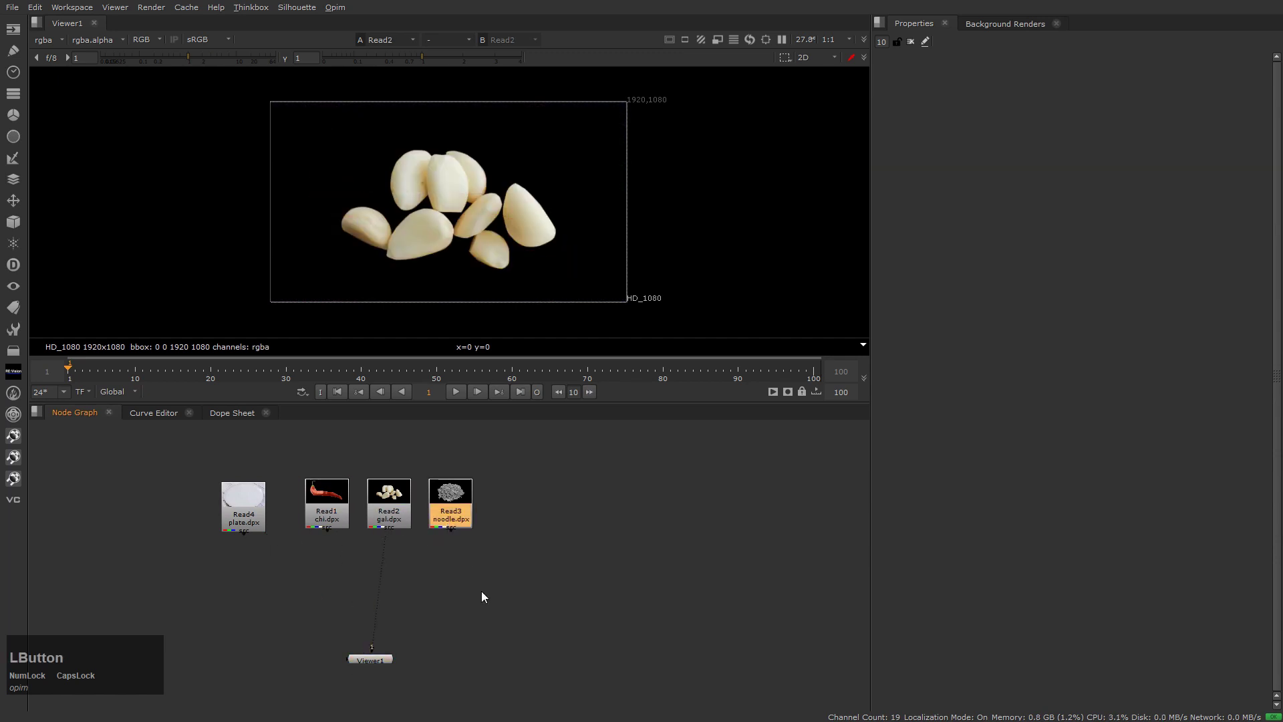
key("1")
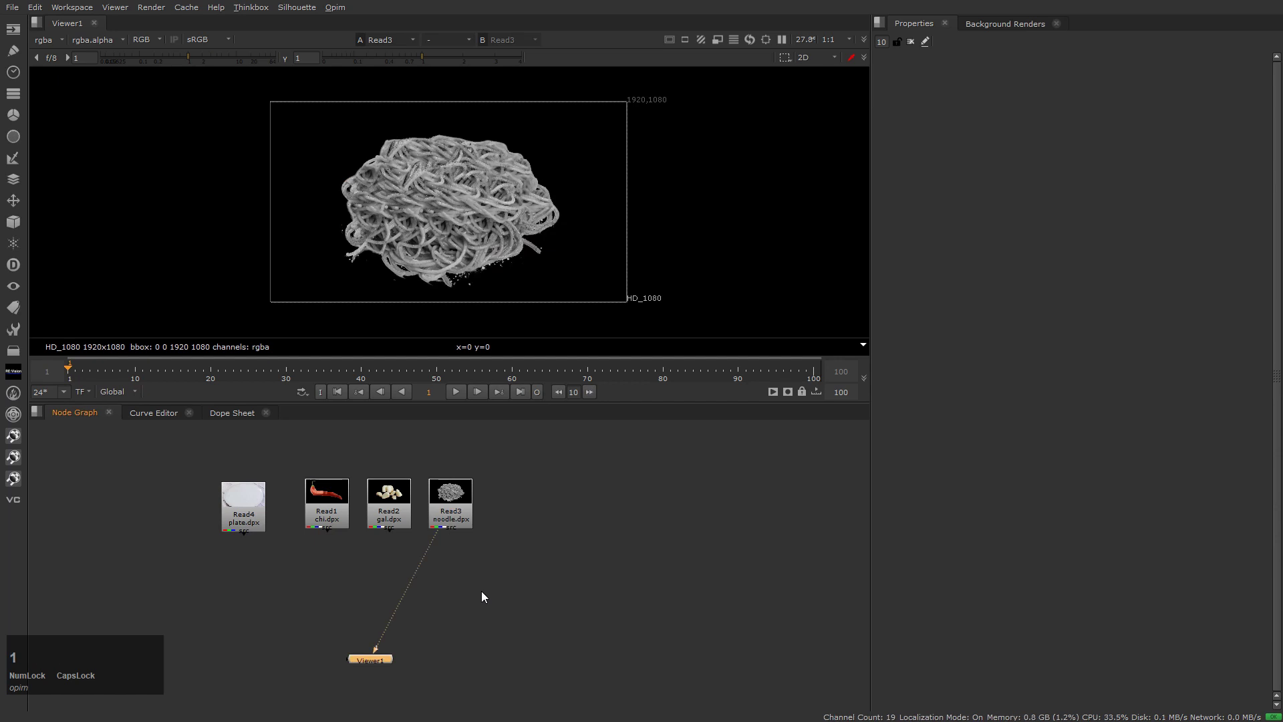
left_click_drag(379, 659, 393, 673)
left_click(168, 506)
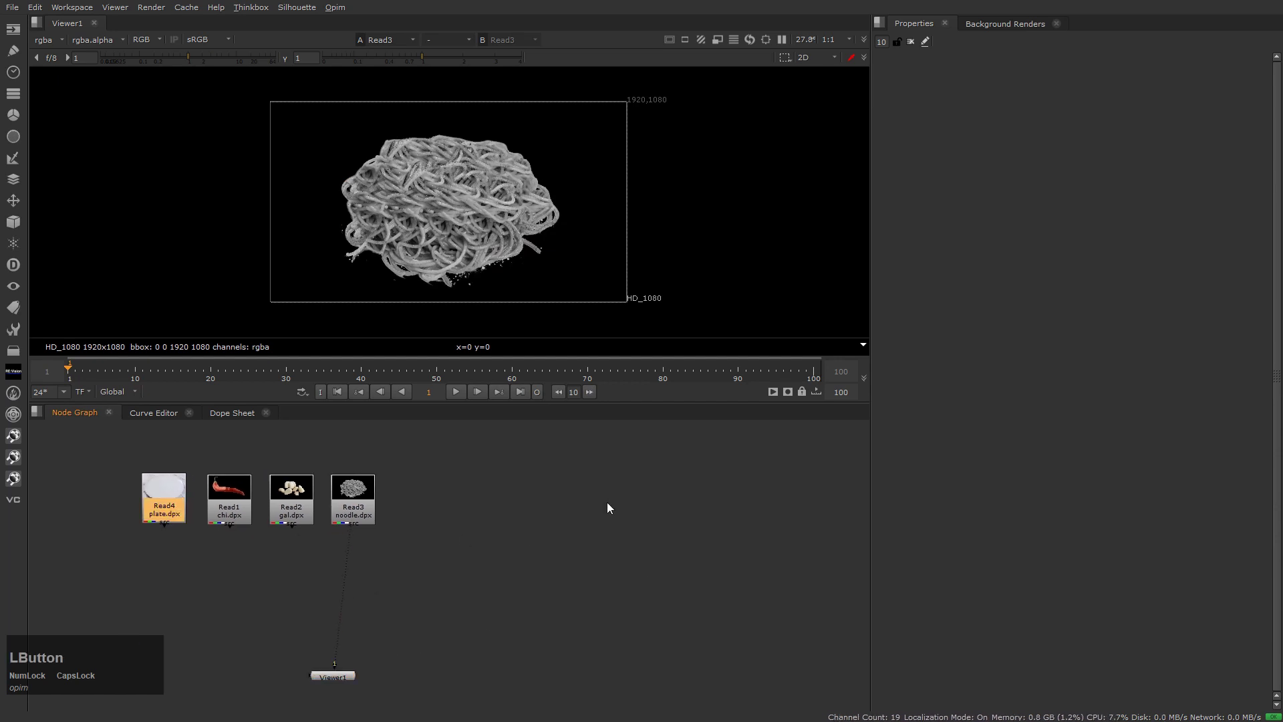
Add an unconnected Roto node in the empty graph area beside the Read nodes, with a Grade node below it.
left_click(596, 502)
key("o")
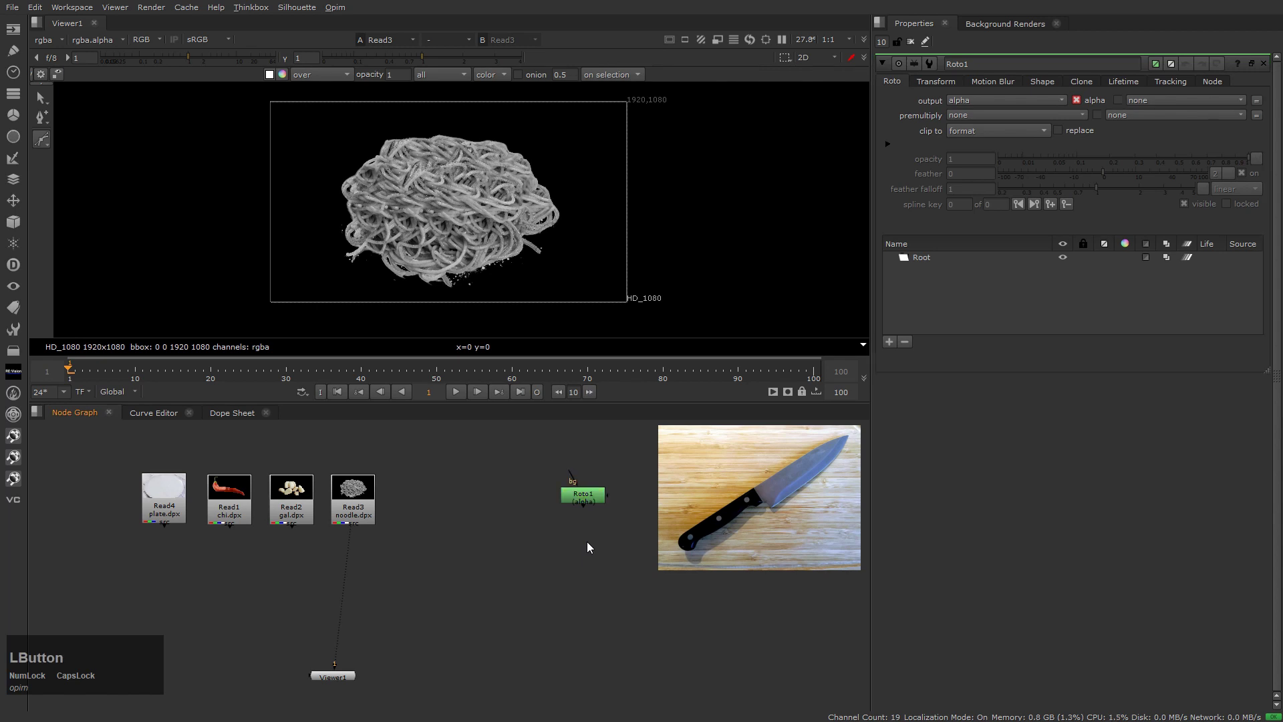
key("g")
middle_click_drag(589, 567, 575, 552)
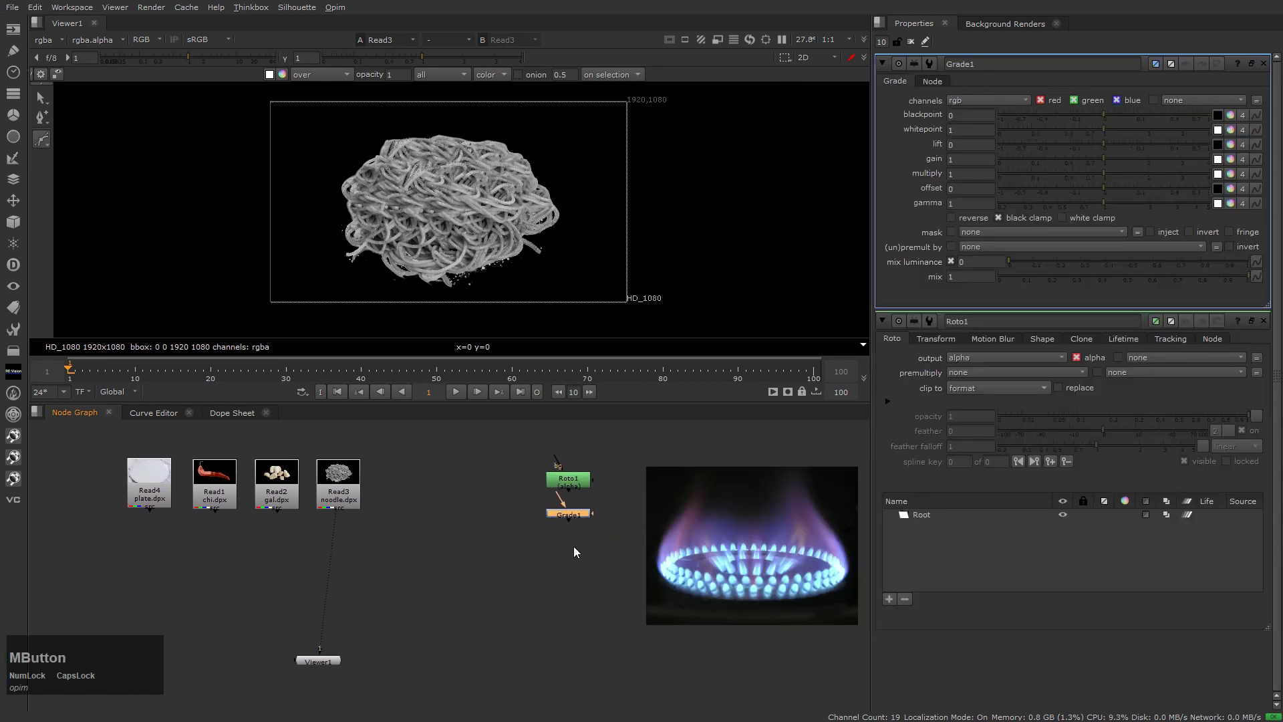
Add a Blur node and a Transform node, stacking them below the Grade node.
key("b")
left_click(575, 541)
left_click_drag(575, 542, 575, 555)
middle_click_drag(598, 584, 564, 572)
key("t")
mouse_move(542, 536)
left_mouse_down()
mouse_move(520, 563)
mouse_move(558, 579)
mouse_move(521, 563)
mouse_move(540, 558)
left_mouse_up()
left_click(568, 592)
Add a Merge node and place it beside the Transform node.
key("m")
left_click_drag(546, 611, 553, 605)
middle_click_drag(592, 605, 588, 588)
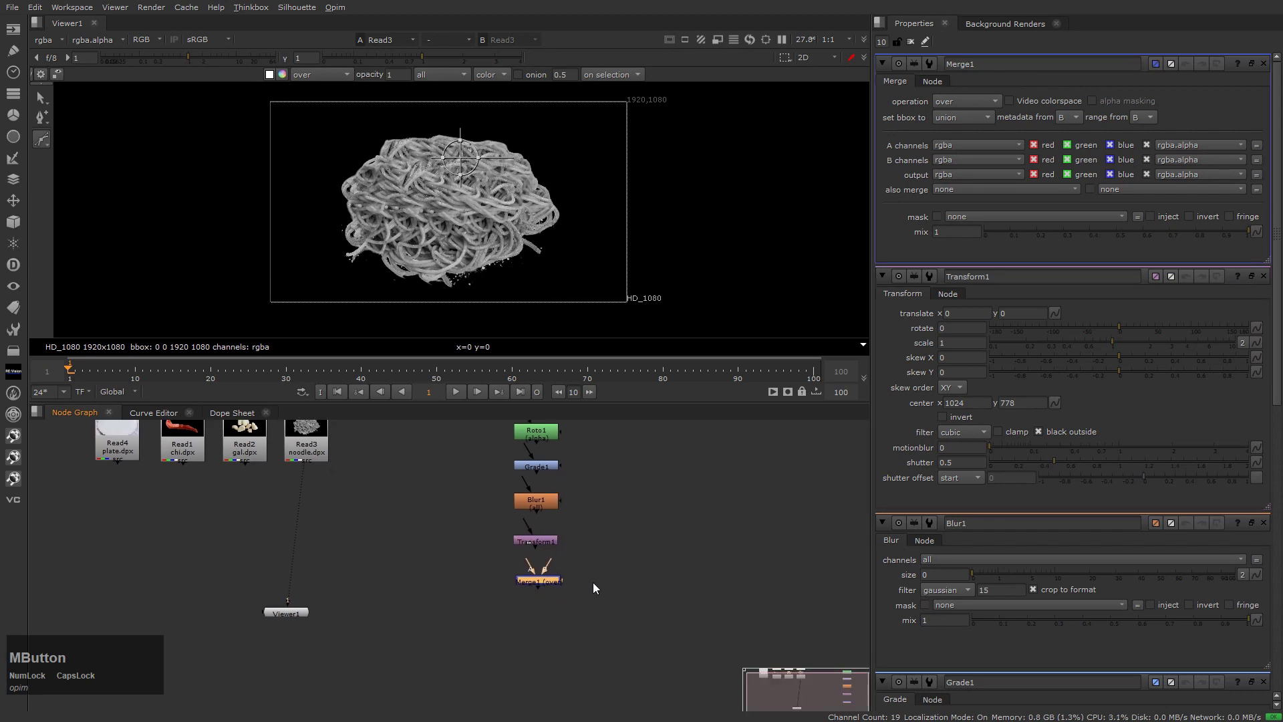
left_click_drag(488, 522, 607, 631)
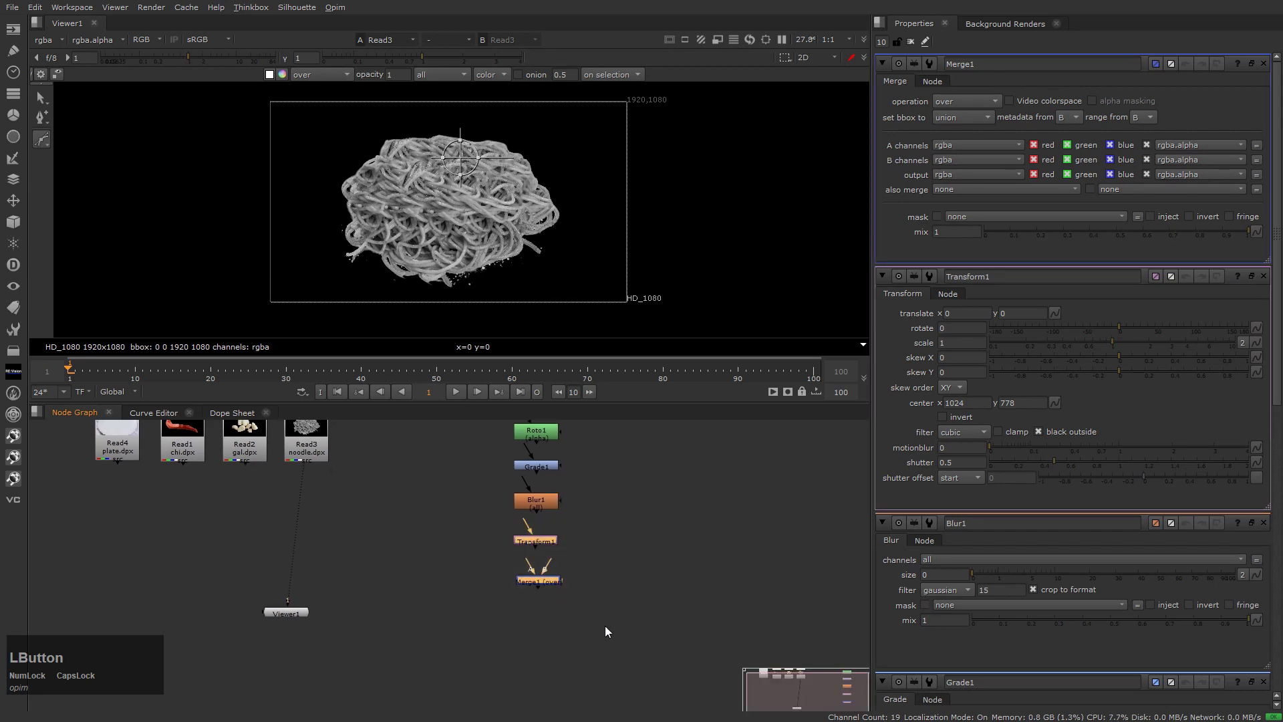
left_click(607, 631)
left_click_drag(539, 583, 596, 545)
left_click_drag(487, 522, 621, 561)
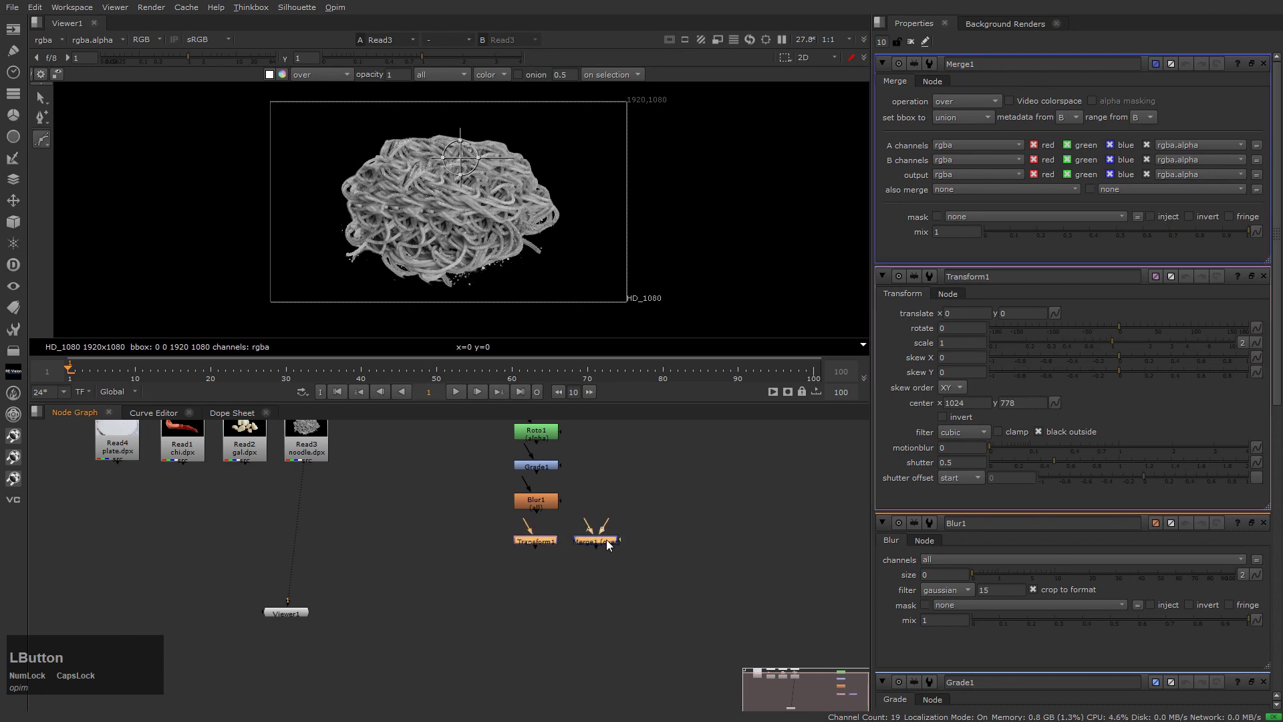
middle_click_drag(625, 585, 599, 626)
scroll(628, 614, "up", 2)
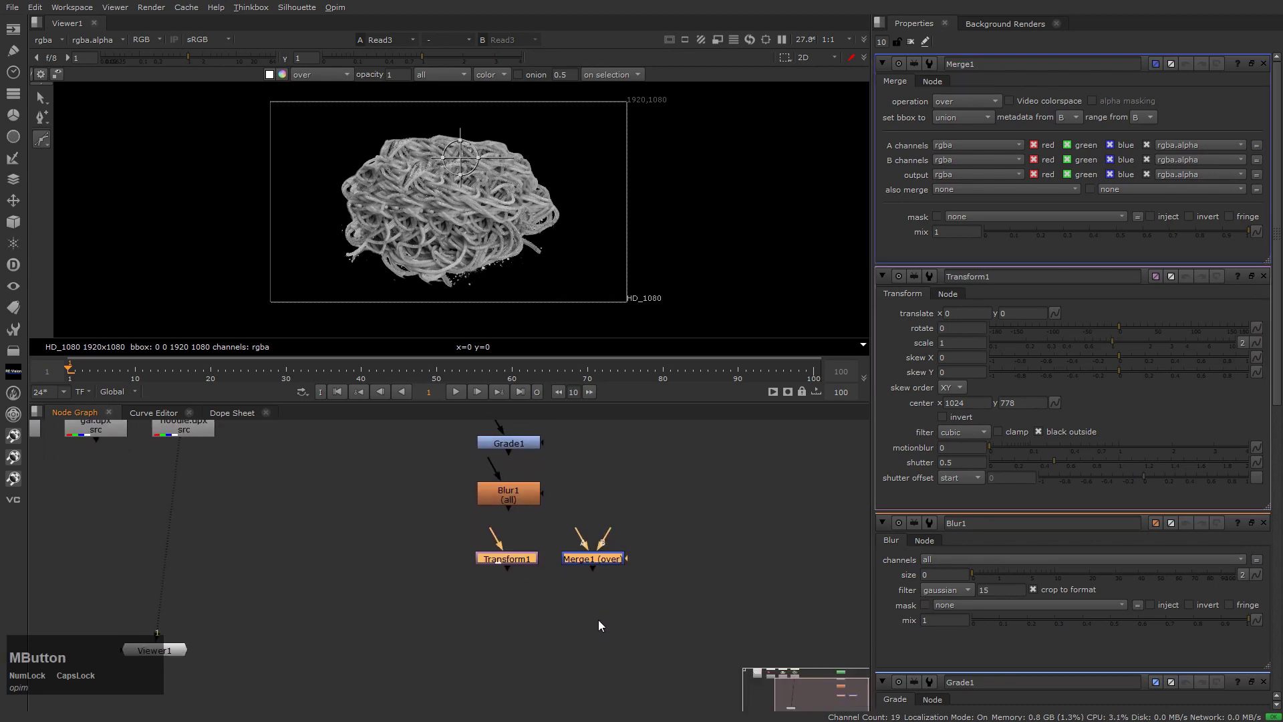
Add a Write node and position it directly below the Transform node.
left_click(573, 624)
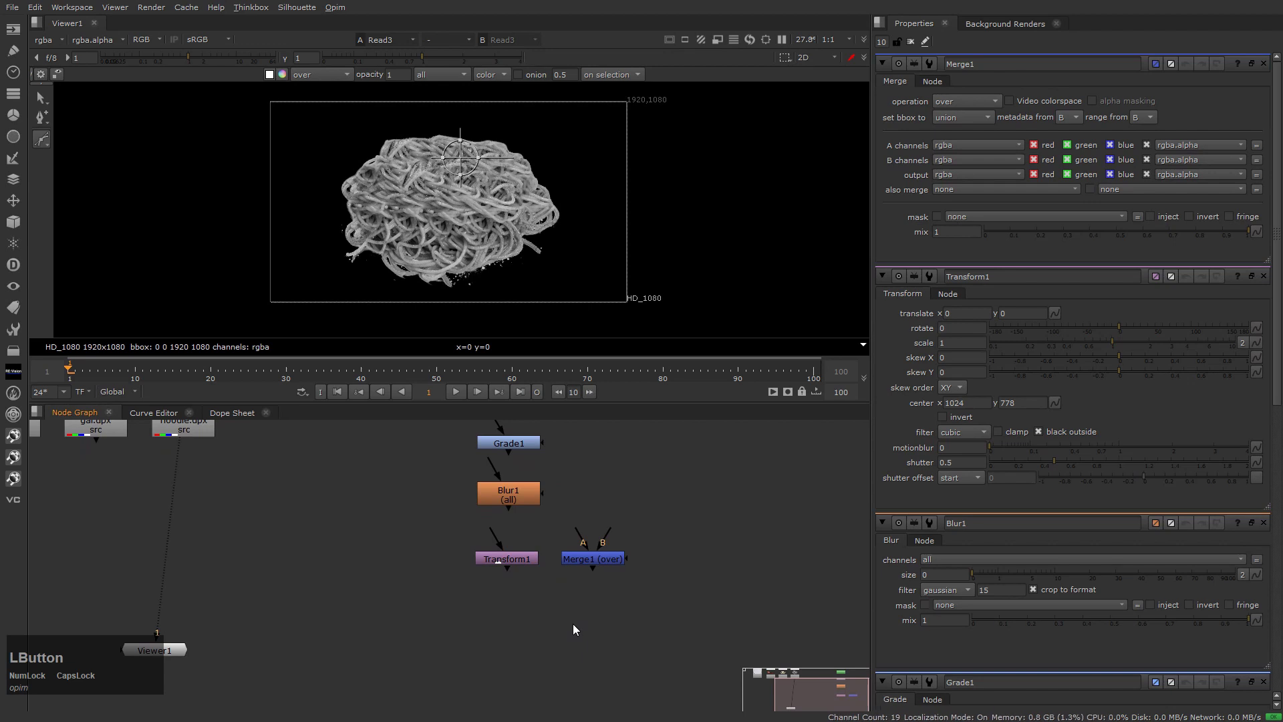
key("w")
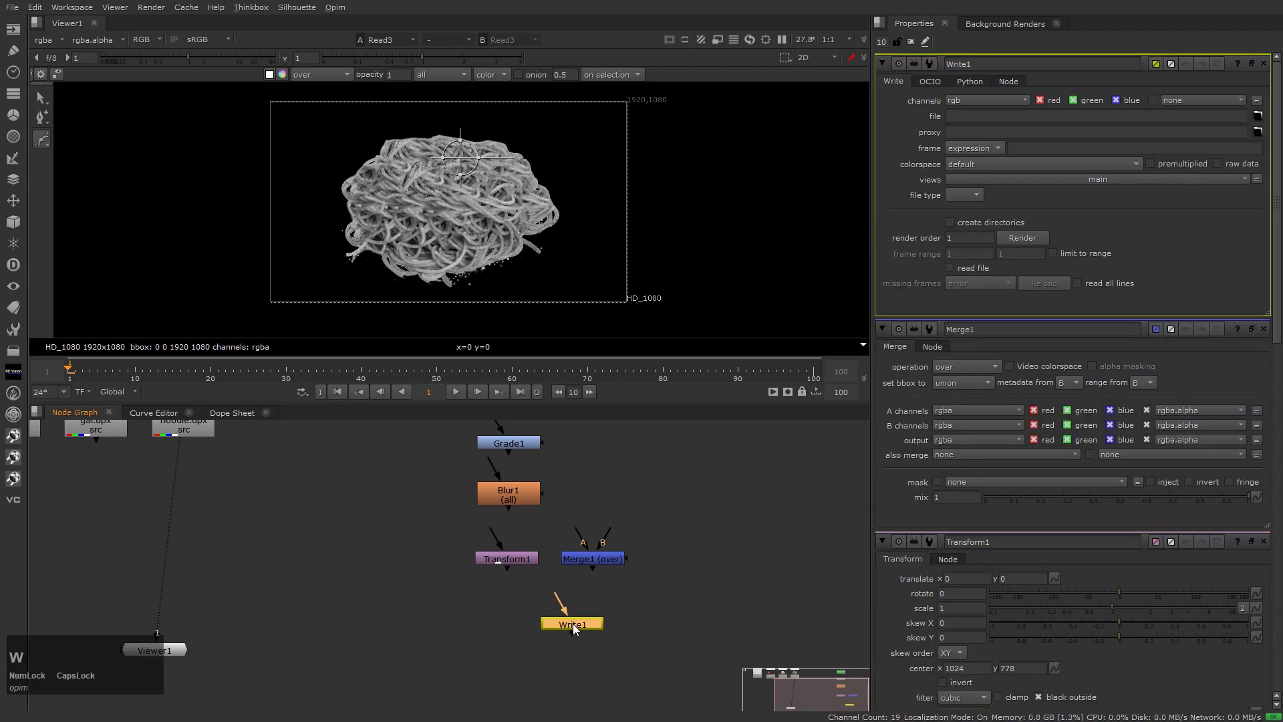
left_click_drag(572, 623, 508, 631)
left_click(535, 652)
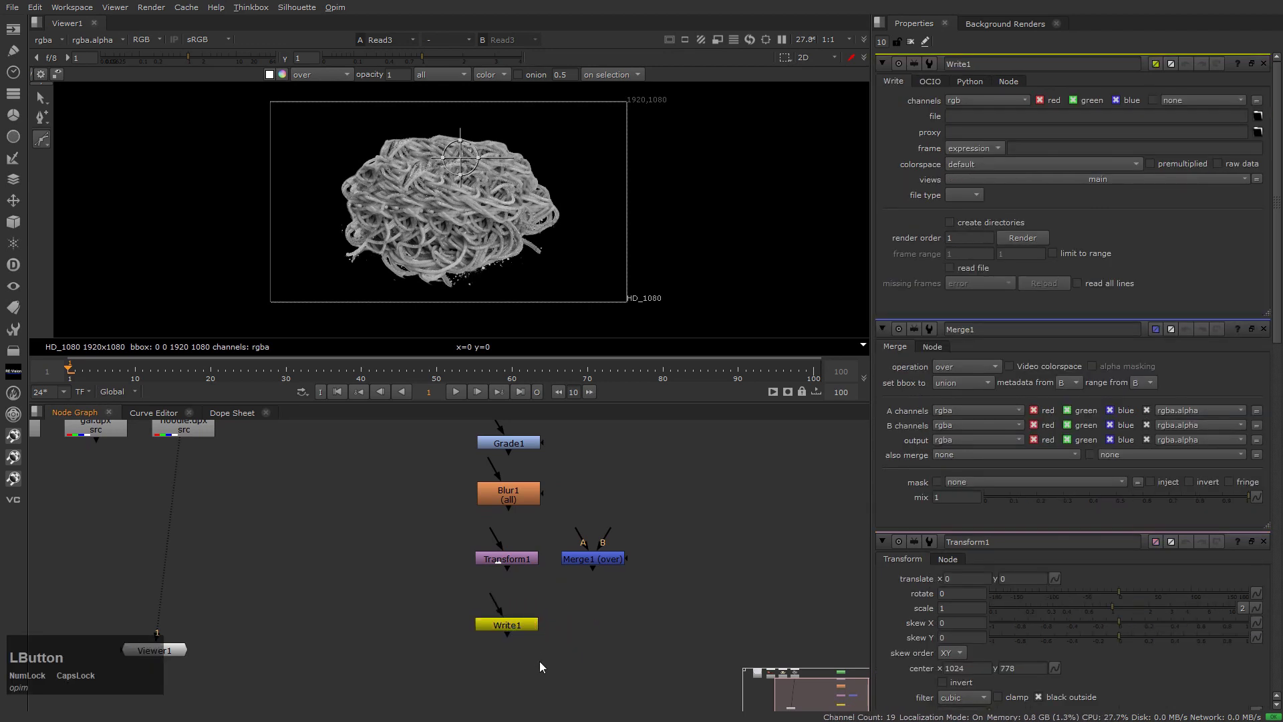
left_click_drag(421, 581, 608, 682)
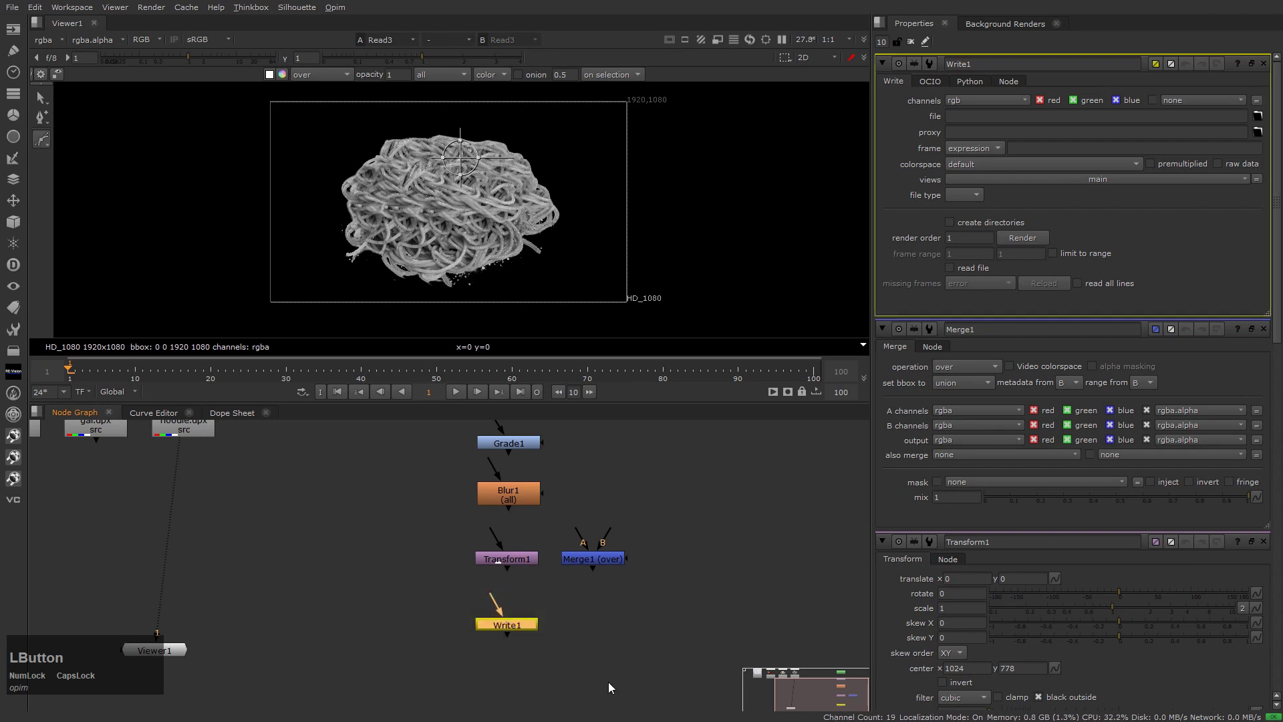
left_click(608, 682)
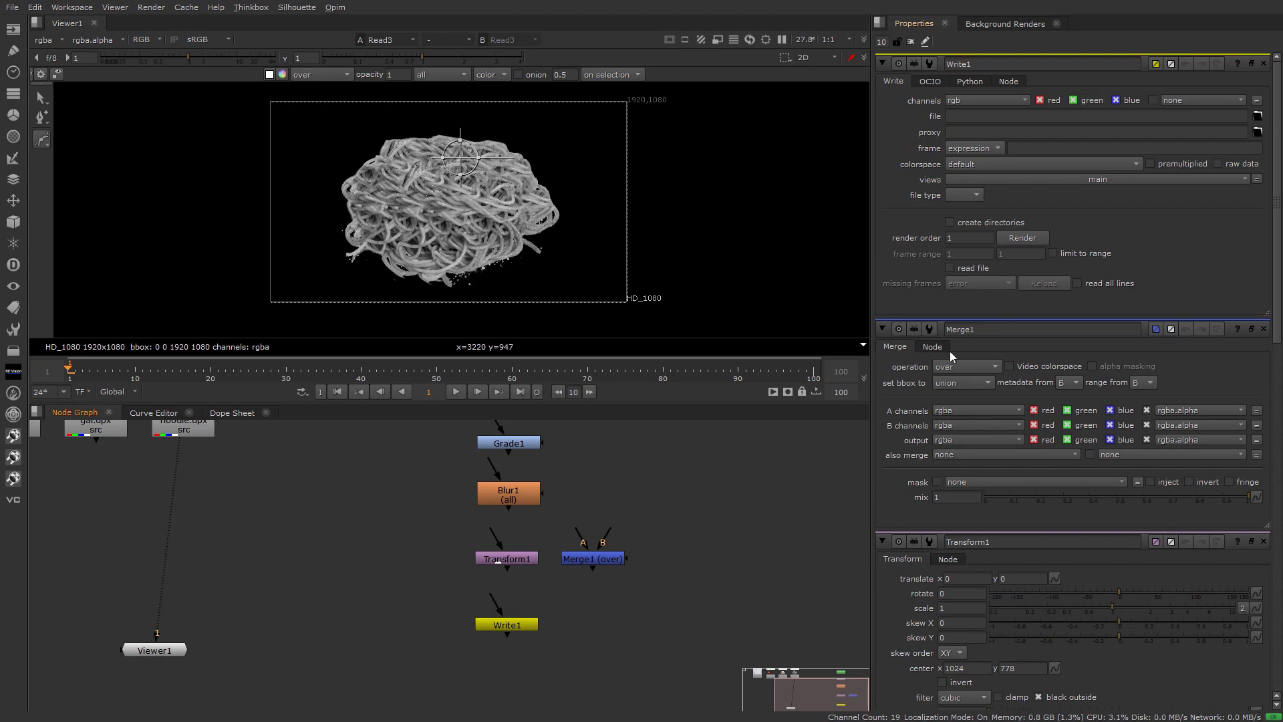
Limit the number of node property panels open at once to 1.
left_click(883, 41)
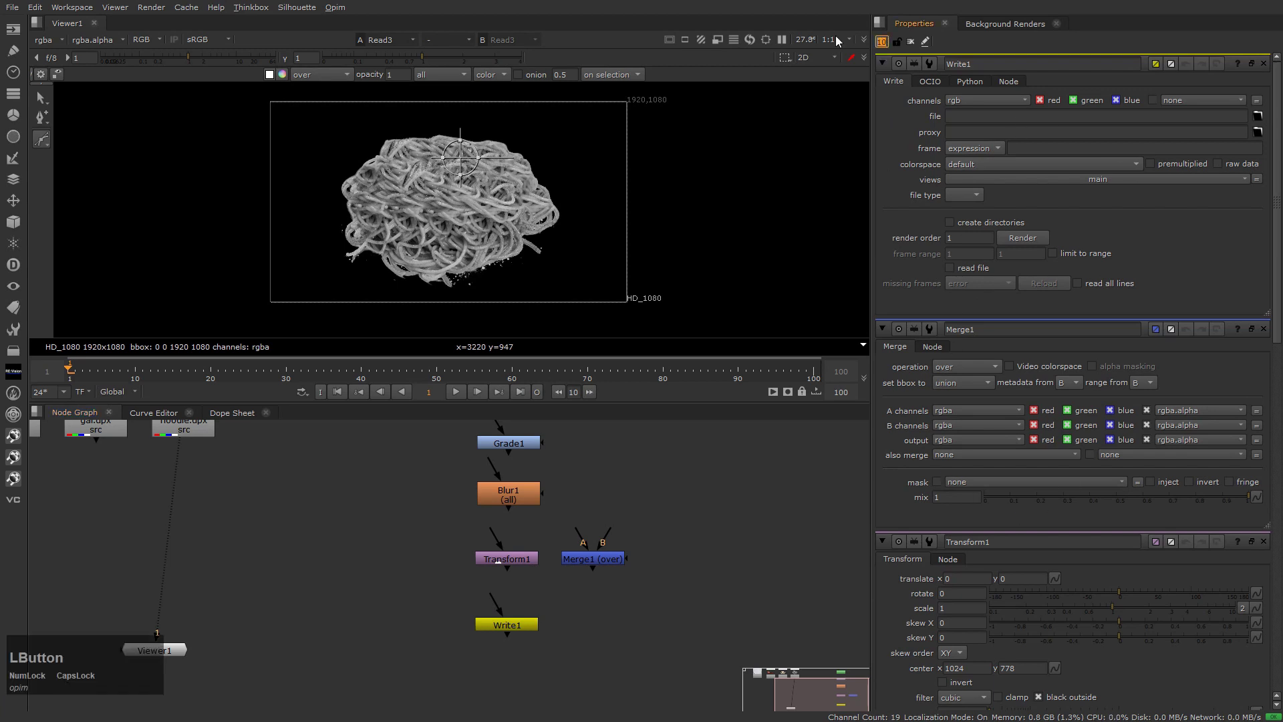
type("1")
key("KP_Enter")
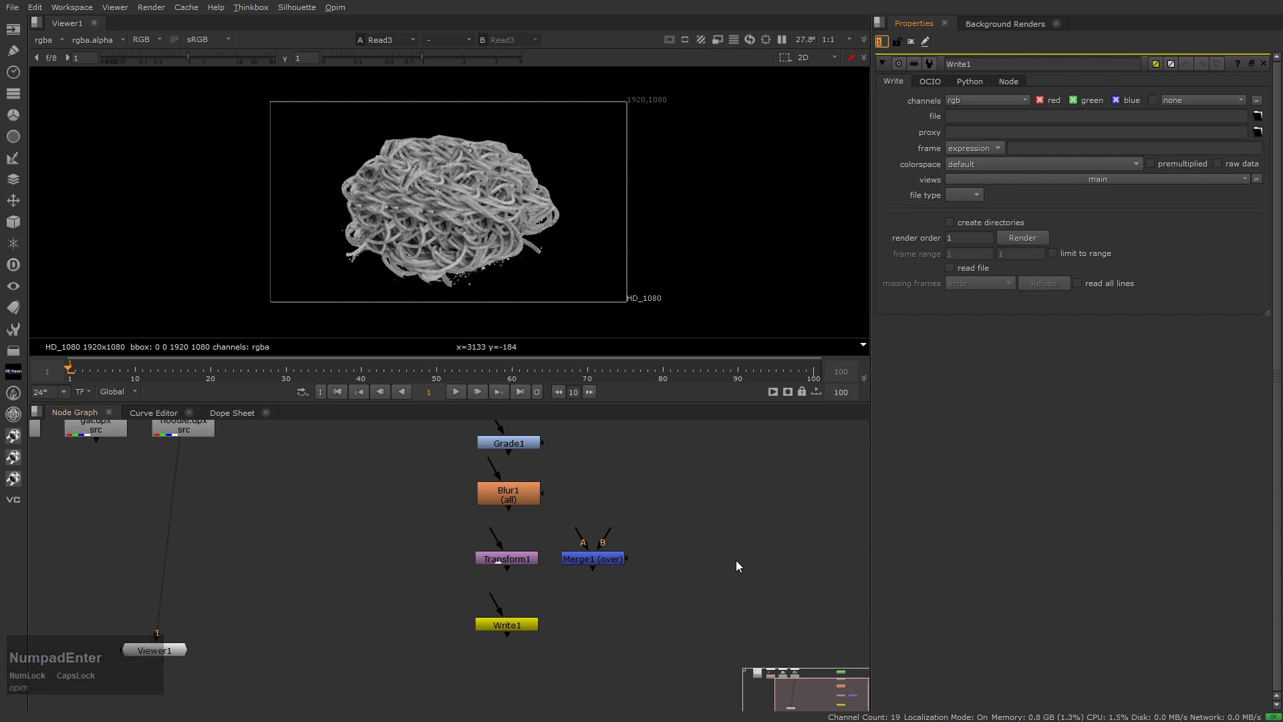
Try out adding a few extra Roto nodes beside Roto1, and delete them again.
scroll(628, 592, "up", 3)
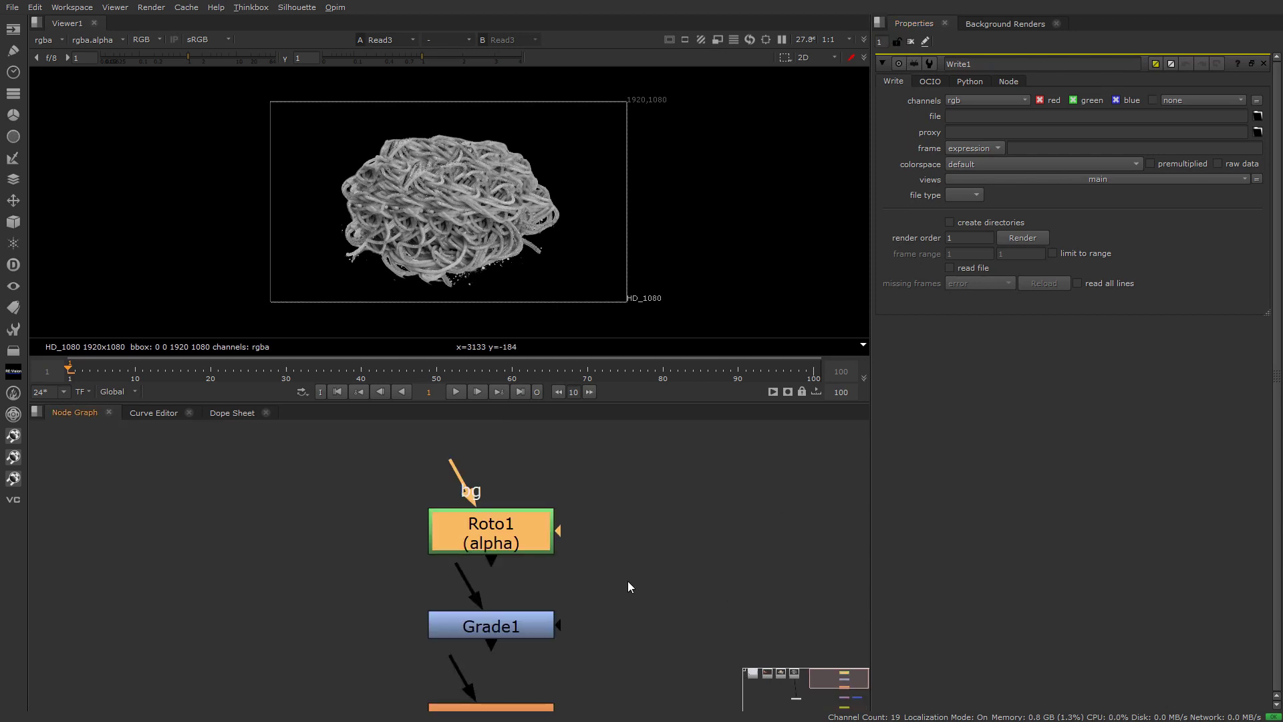
left_click(624, 559)
middle_click_drag(625, 559, 624, 552)
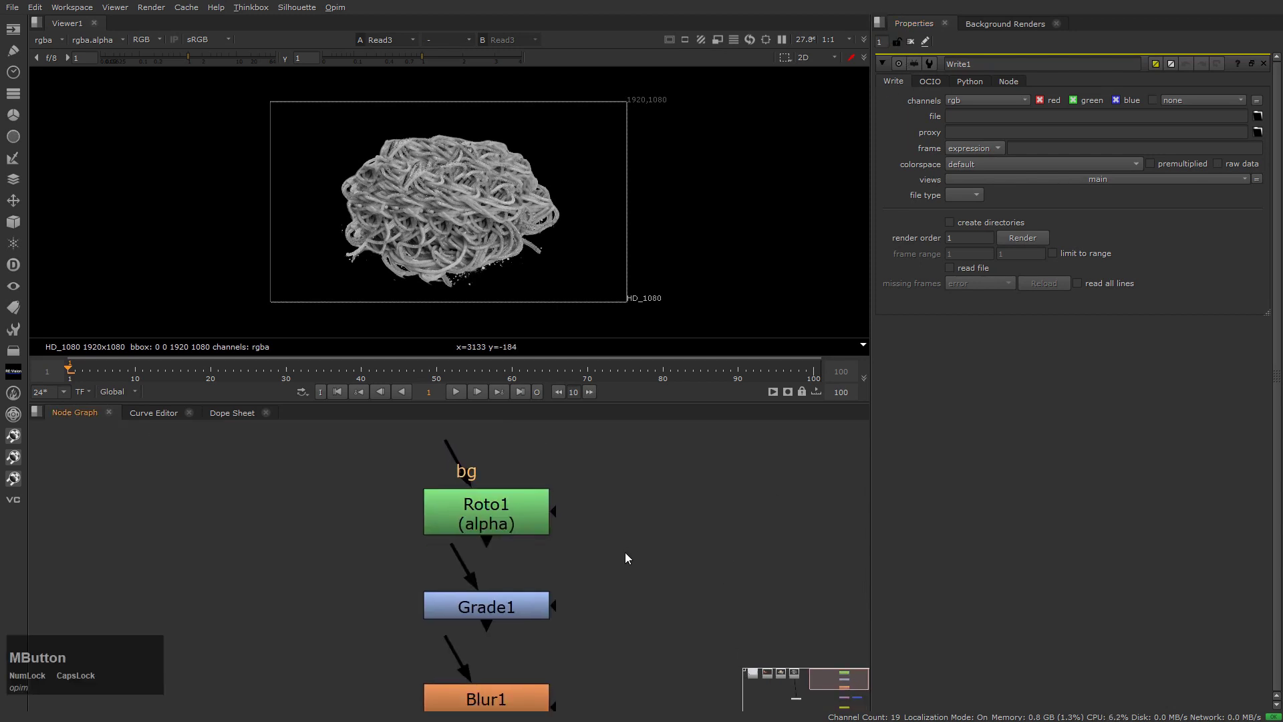
left_click_drag(319, 444, 681, 588)
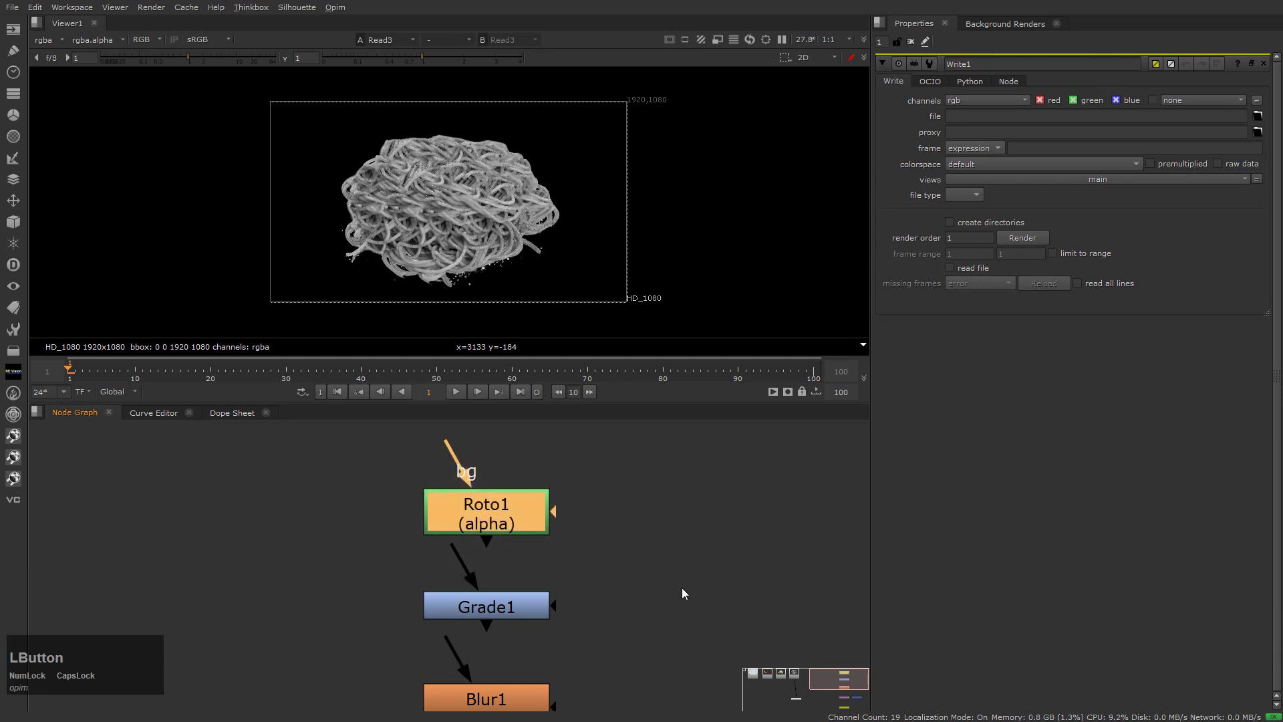
left_click(661, 519)
key("o")
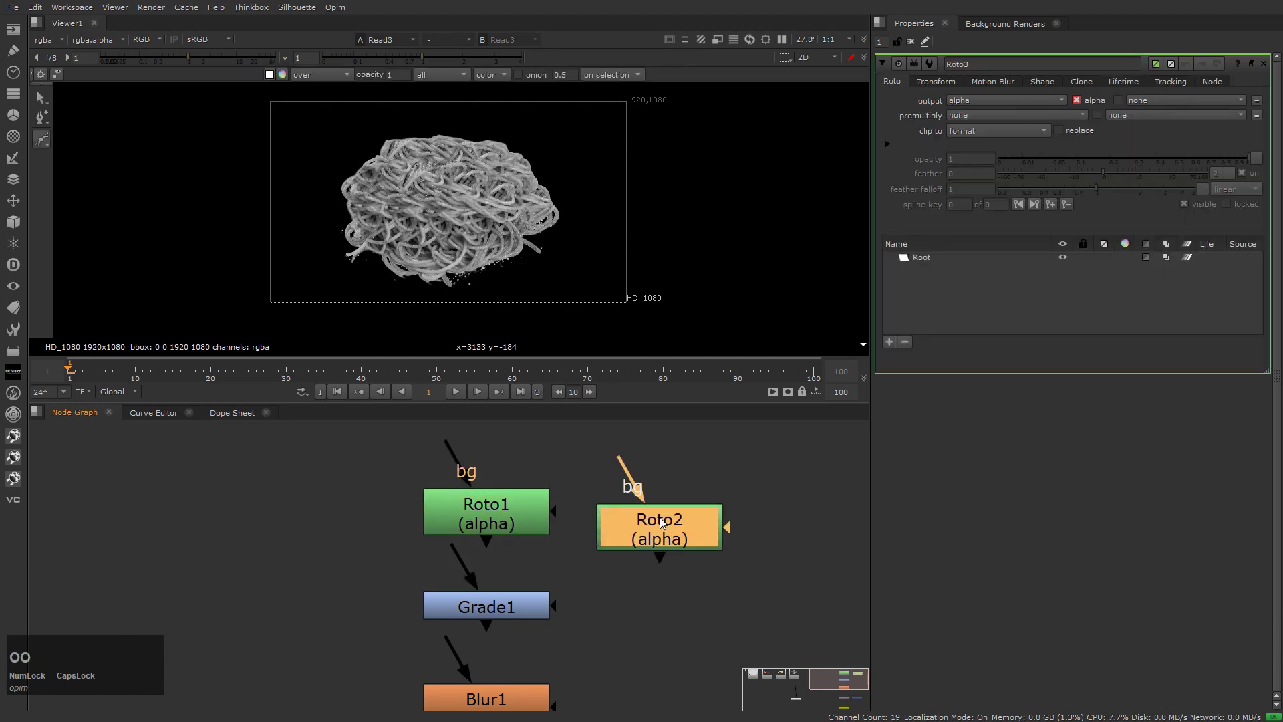
key("o")
key("o")
left_click_drag(570, 435, 752, 708)
key("Delete")
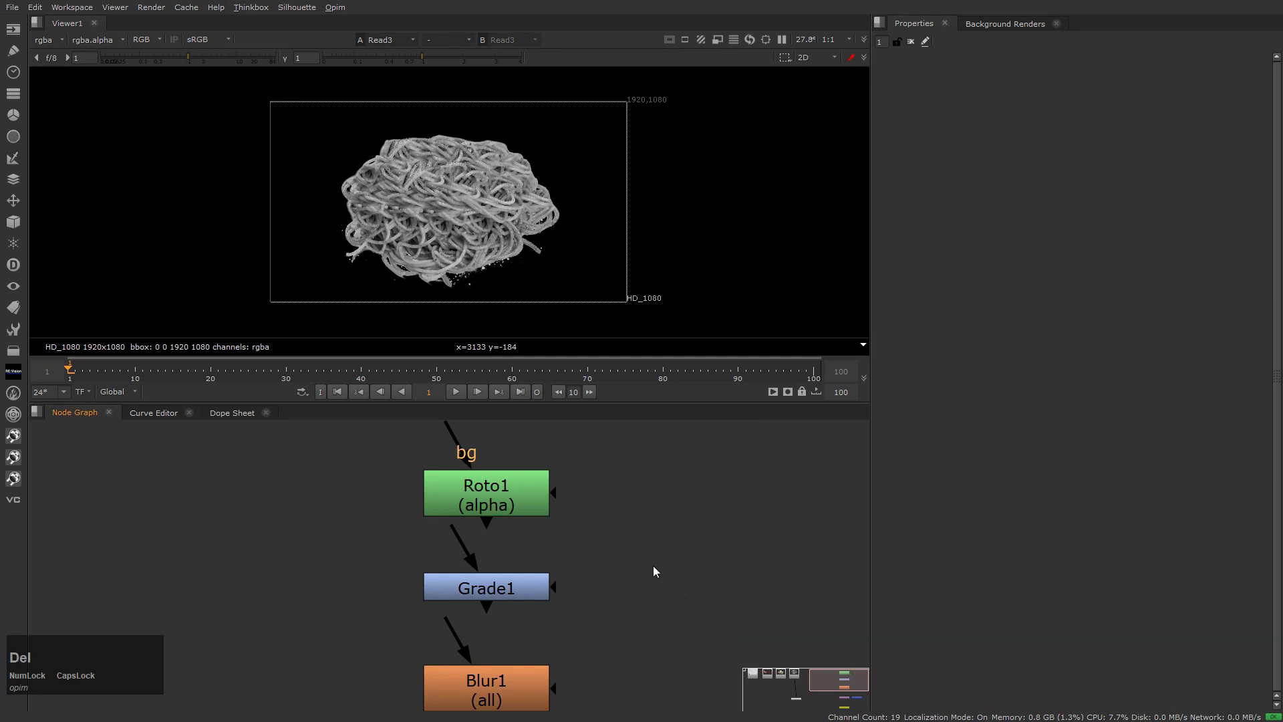
Try out adding three extra Grade nodes beside Grade1, and delete them again.
left_click_drag(334, 550, 653, 618)
middle_click_drag(675, 629, 664, 568)
left_click(672, 508)
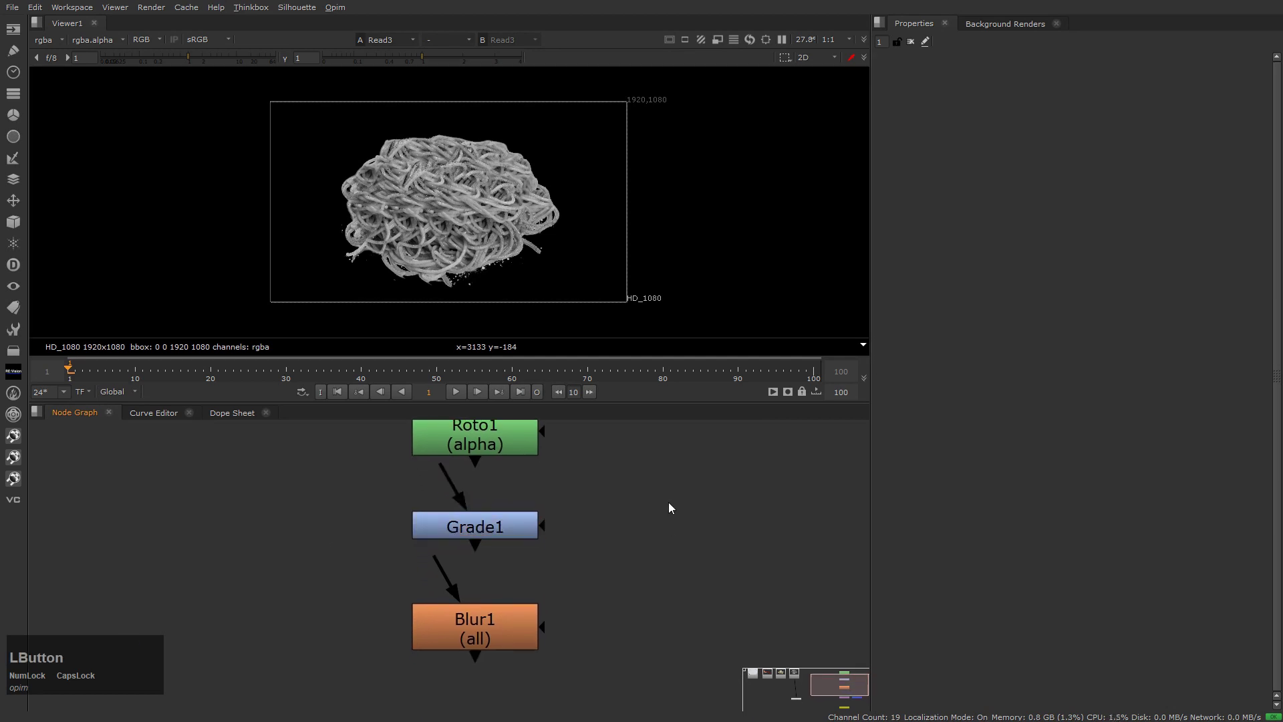
key("g")
key("g")
key("g")
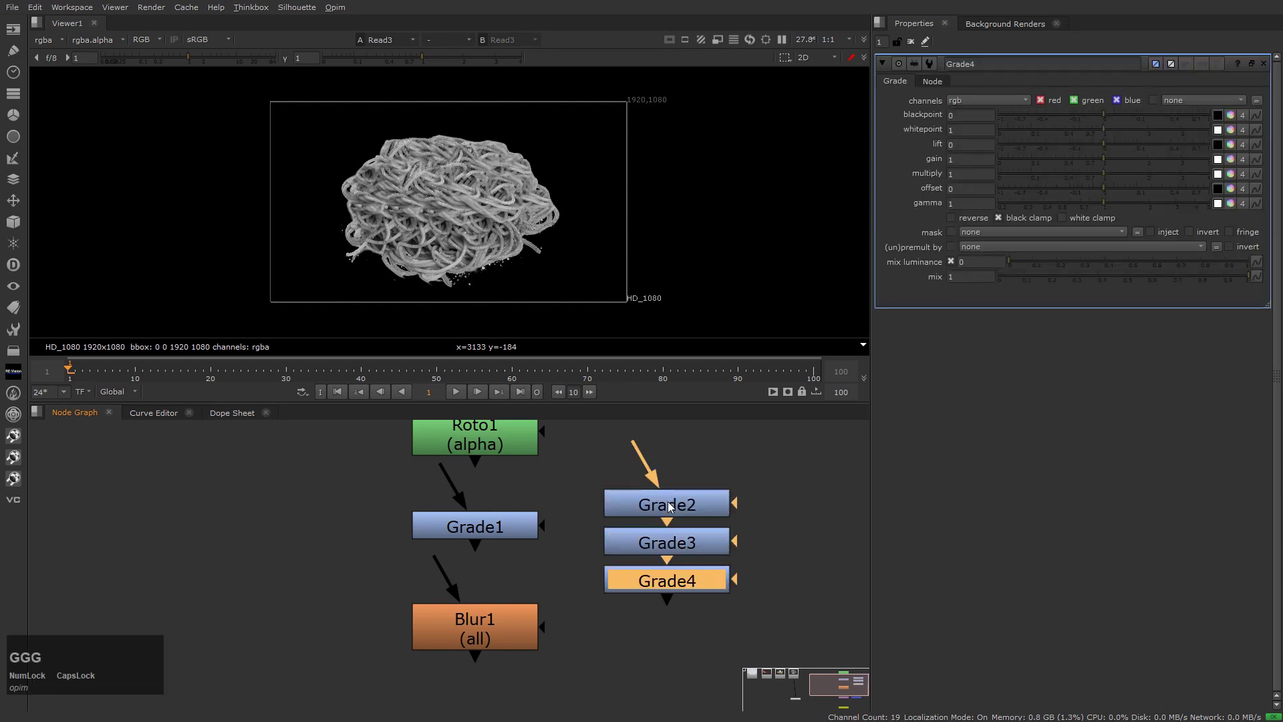
left_click_drag(508, 437, 787, 628)
key("Delete")
Try out adding an extra Blur node beside Blur1, and delete it again.
middle_click_drag(678, 643, 593, 529)
left_click(643, 496)
key("b")
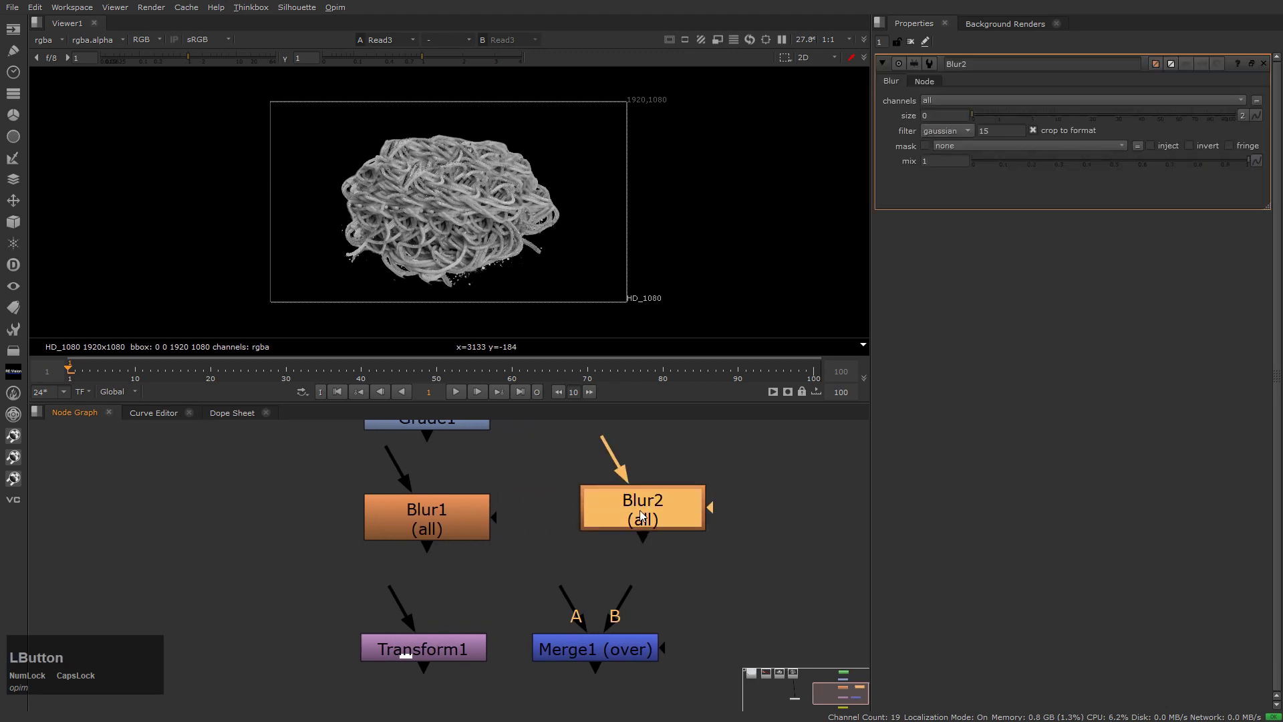
key("Delete")
Try out adding an extra Transform, Merge and Write node beside the Merge1 node.
middle_click_drag(735, 607, 735, 526)
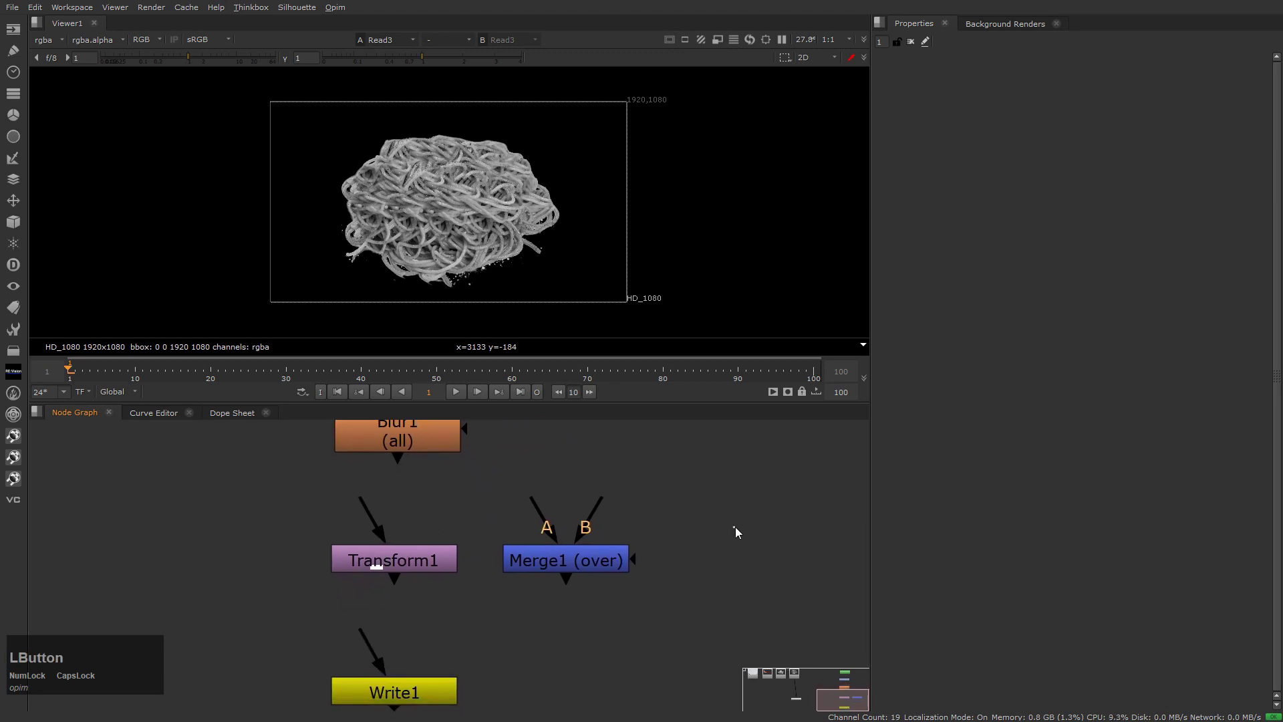
key("t")
middle_click_drag(756, 574, 729, 546)
left_click(721, 544)
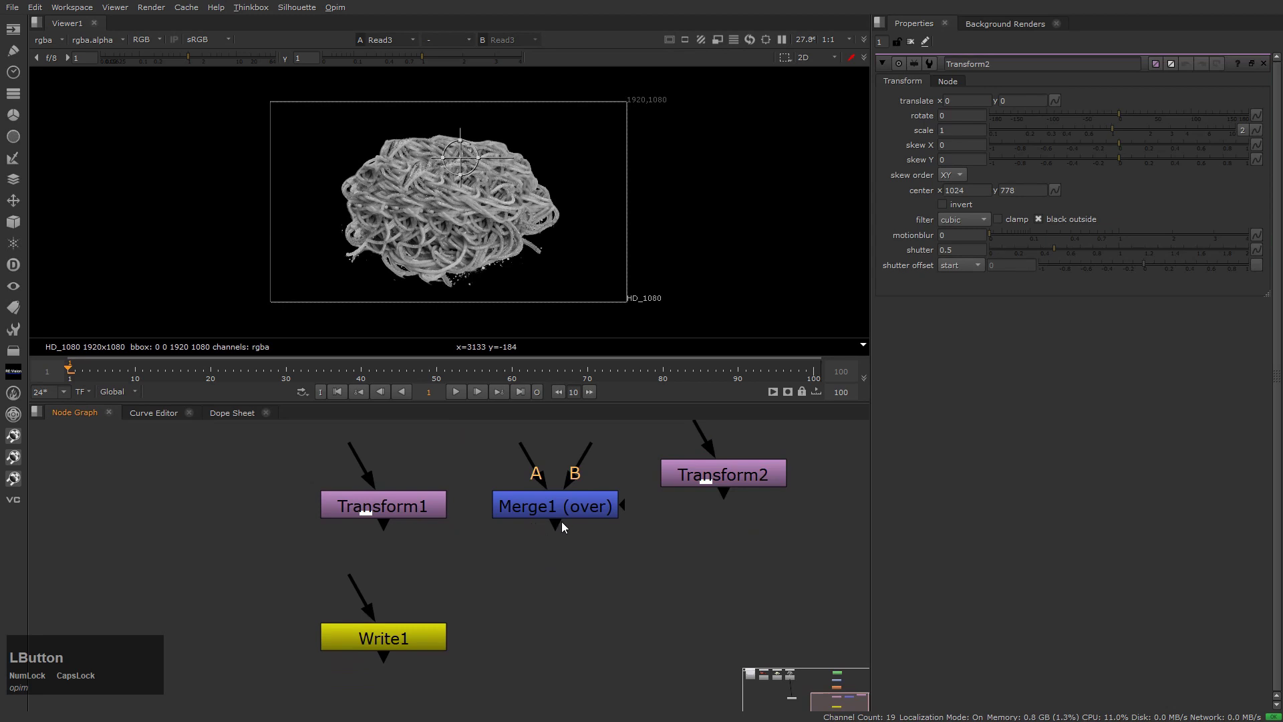
key("m")
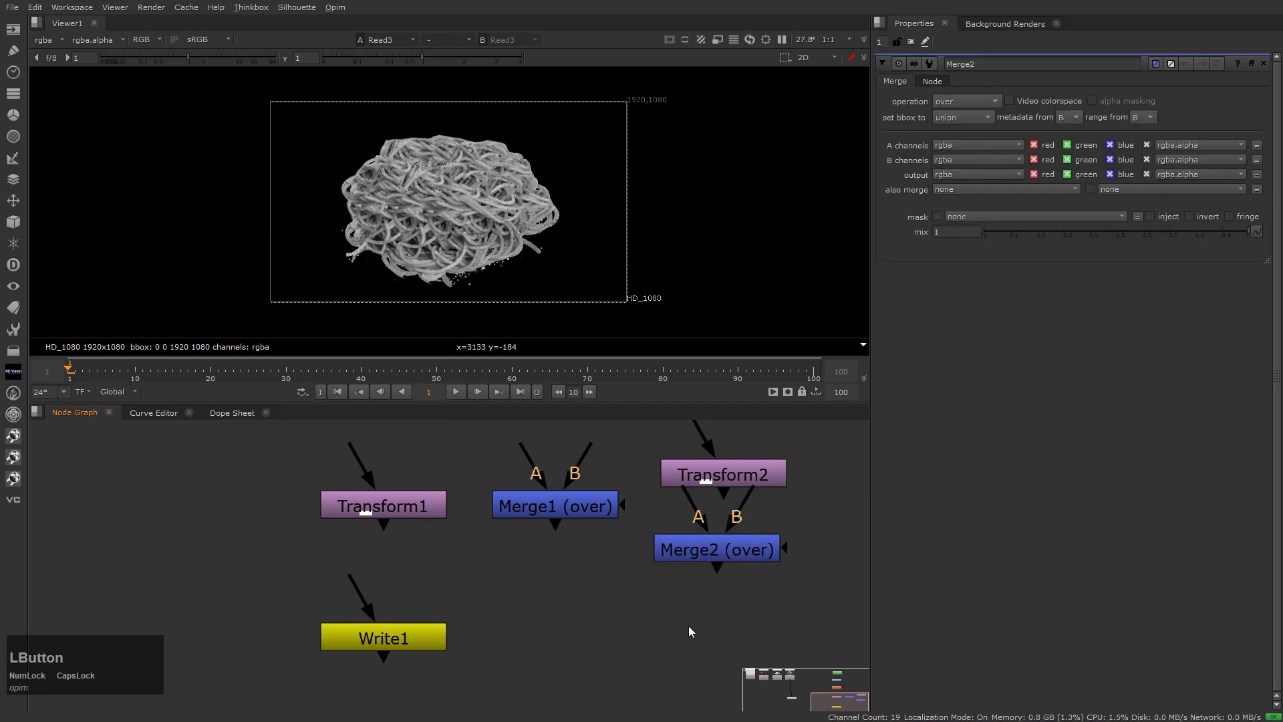
key("w")
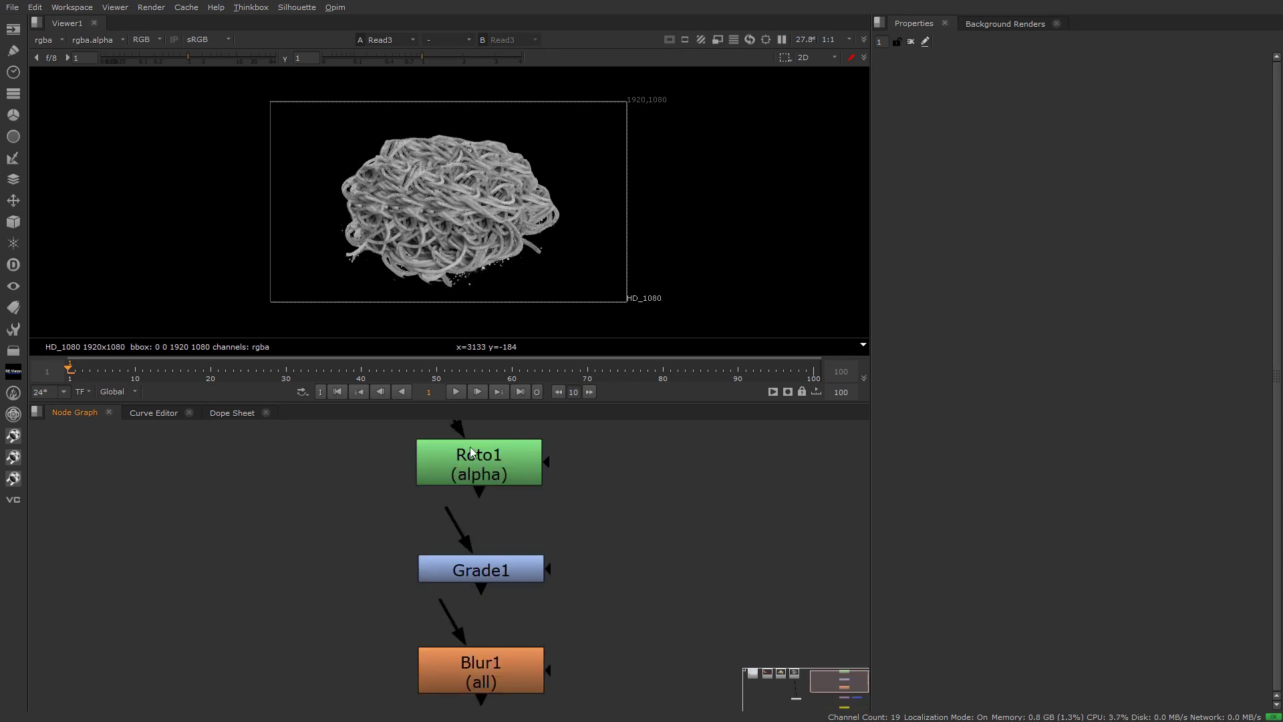
left_click(708, 502)
key("r")
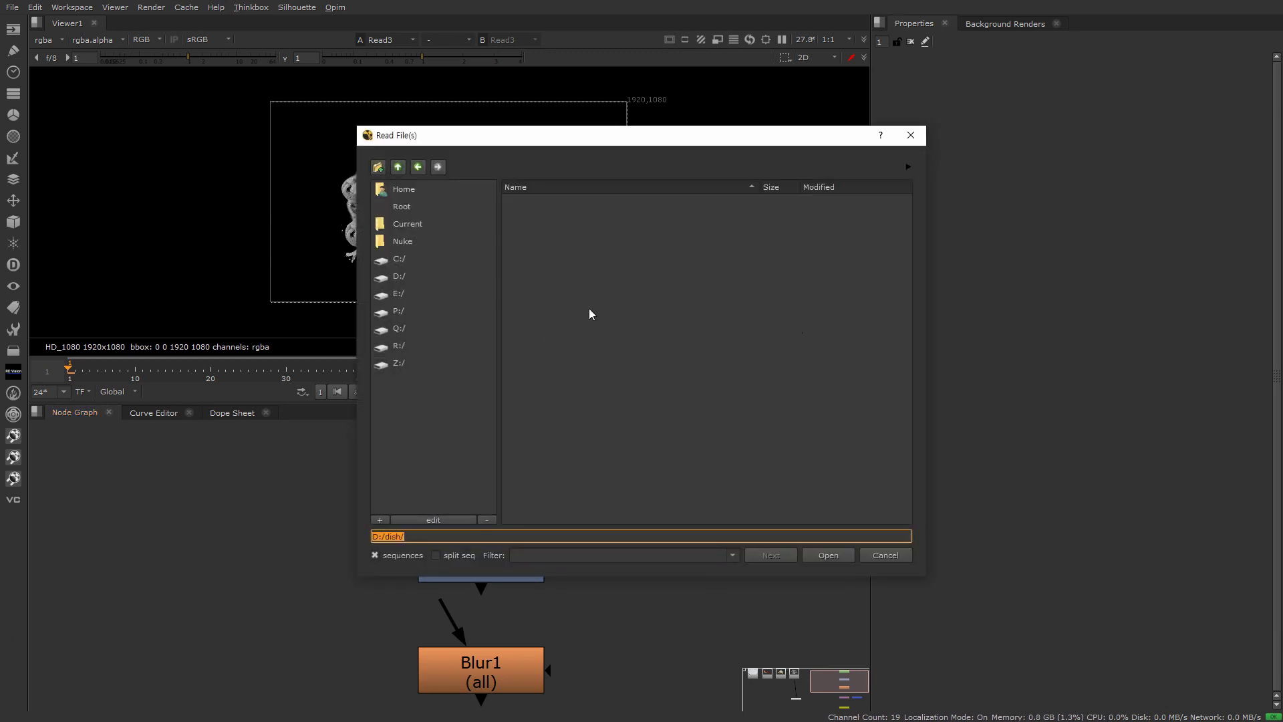
left_click(886, 556)
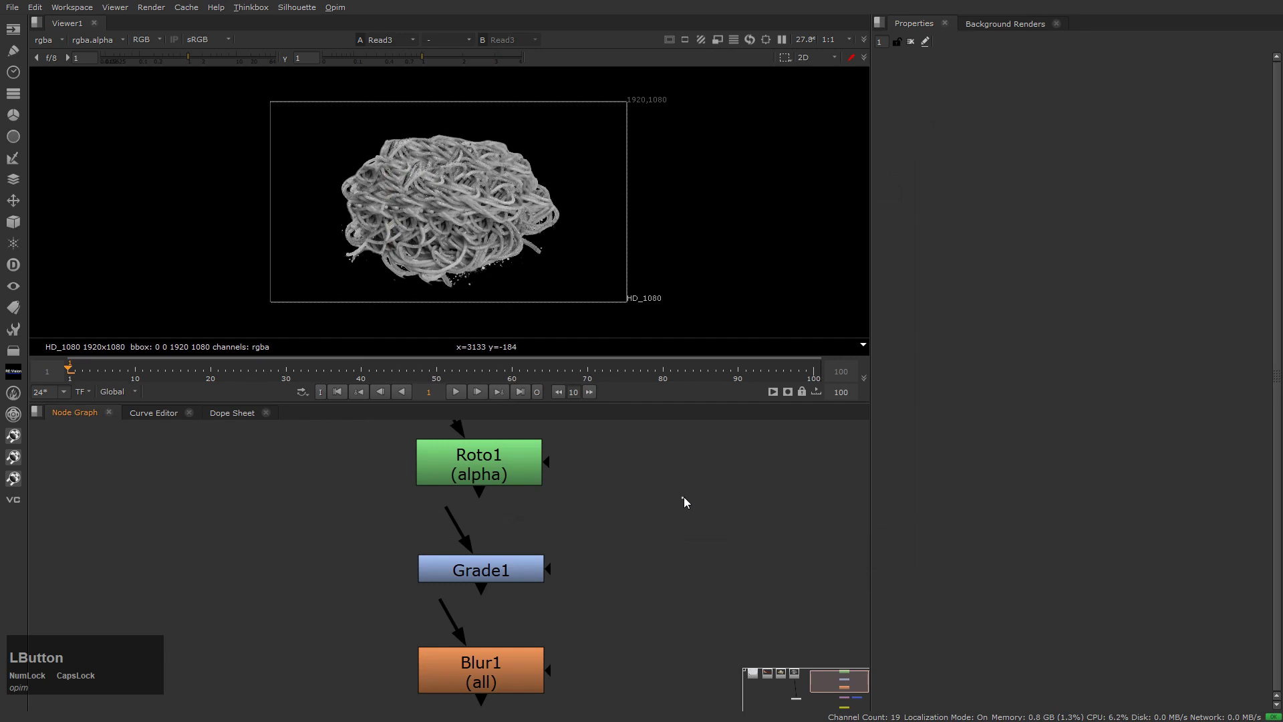
Try out adding several extra Roto nodes beside Roto1, and delete them again.
key("o")
key("o")
key("o")
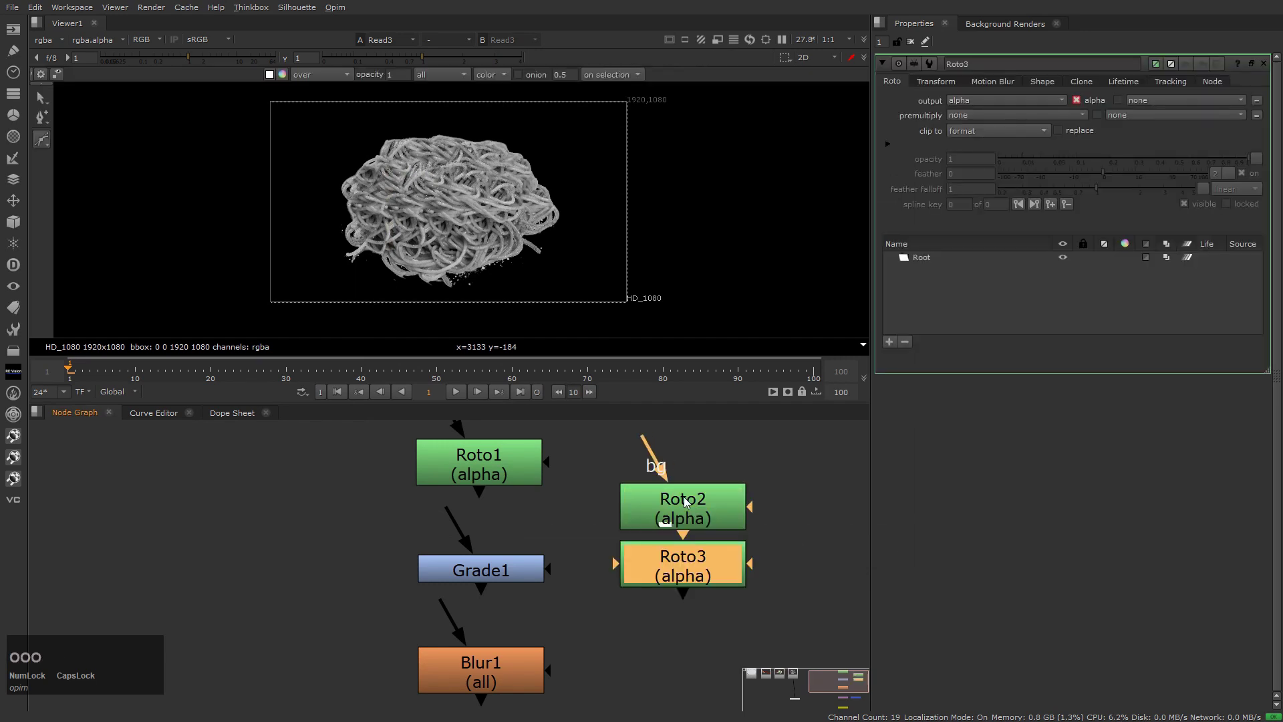
left_click_drag(610, 471, 779, 688)
key("Delete")
Try out adding a Roto node by searching for it by name in the node graph, and delete it again.
key("Tab")
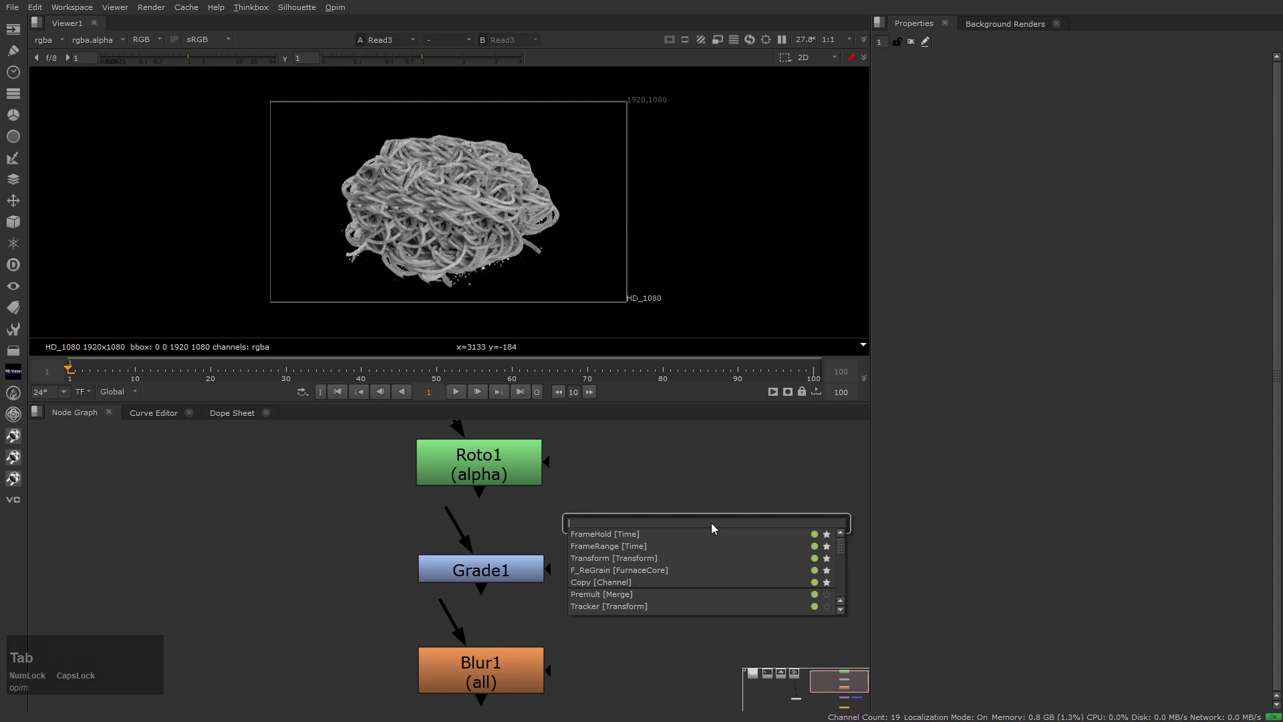
type("ROTO")
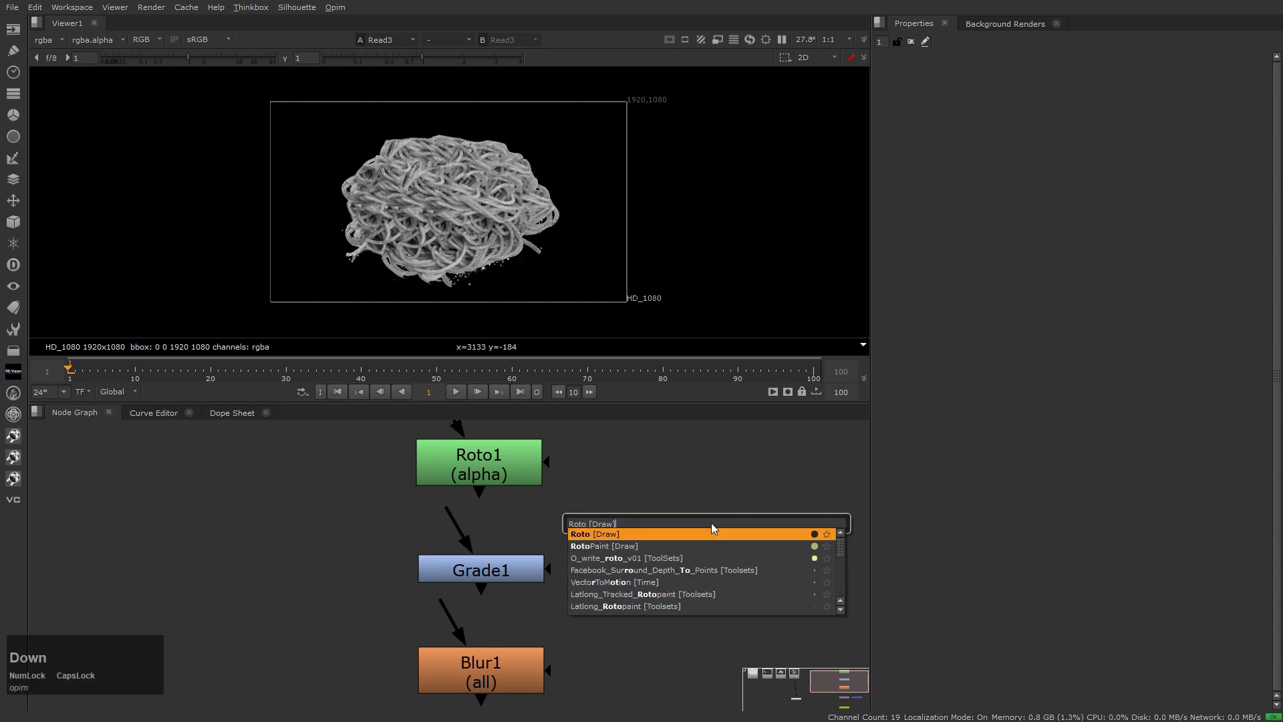
key("KP_Enter")
left_click(839, 590)
left_click_drag(839, 589, 588, 455)
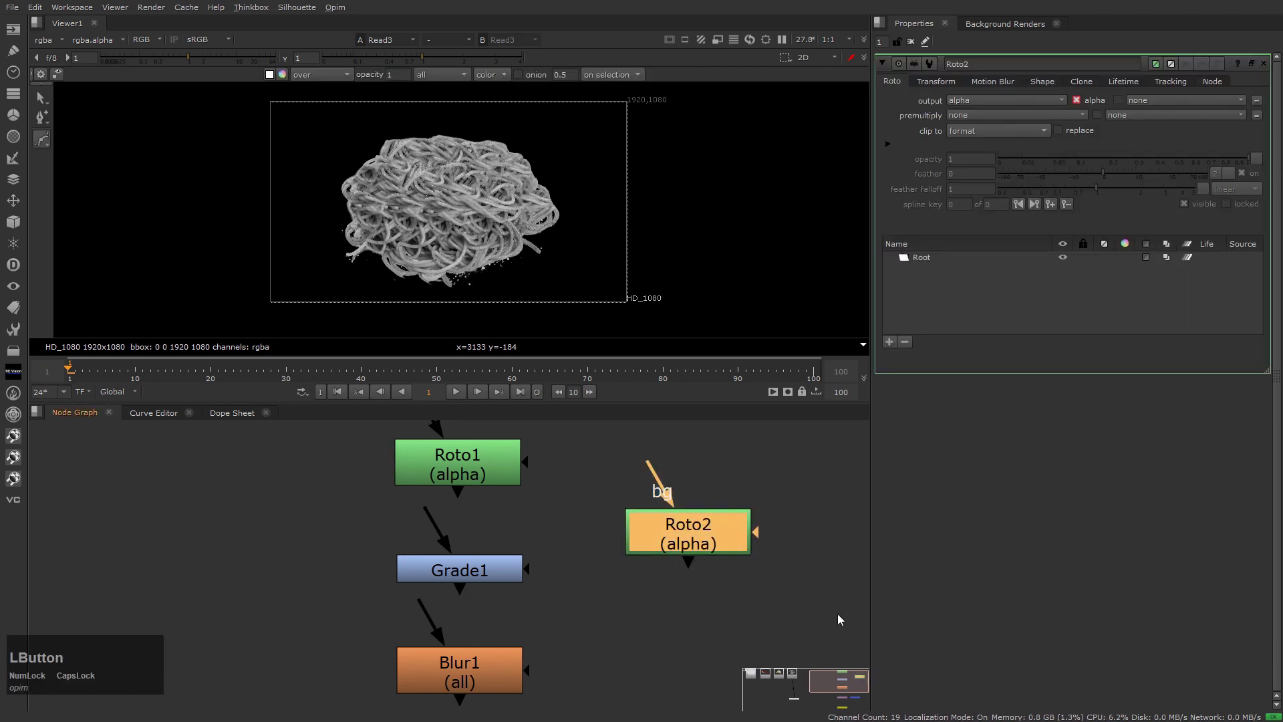
key("Delete")
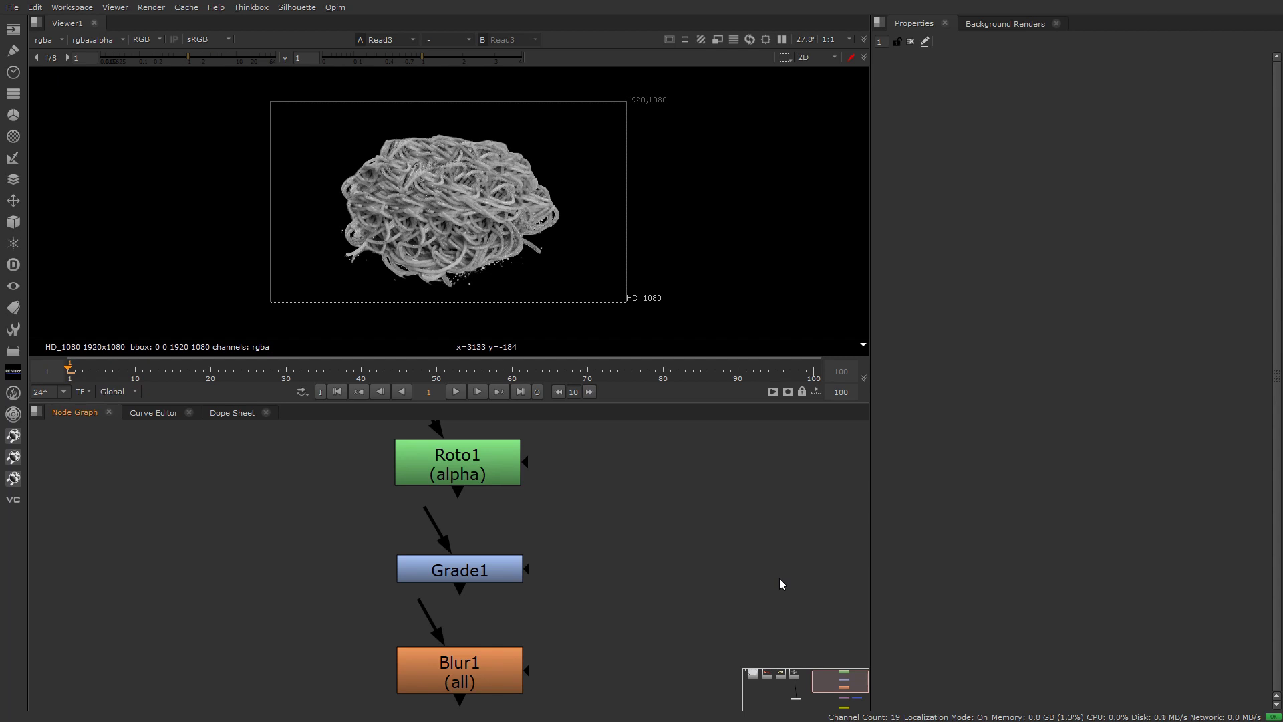
key("f")
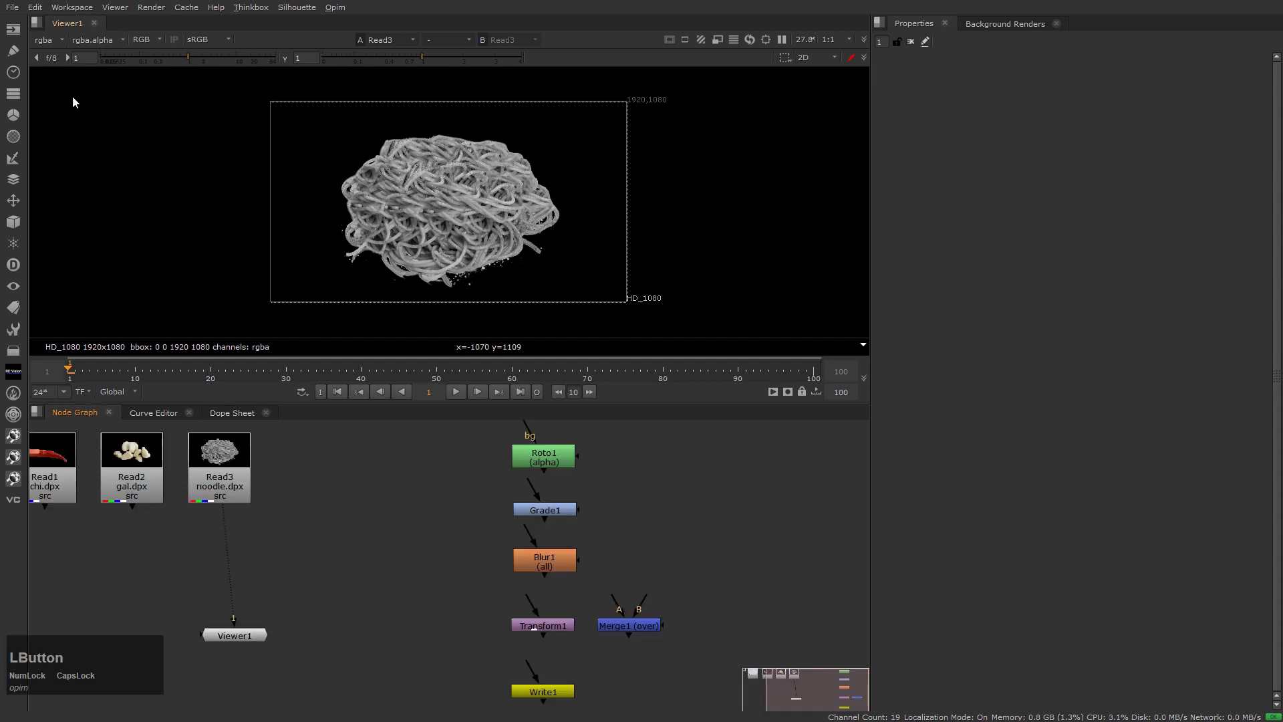
left_click(14, 51)
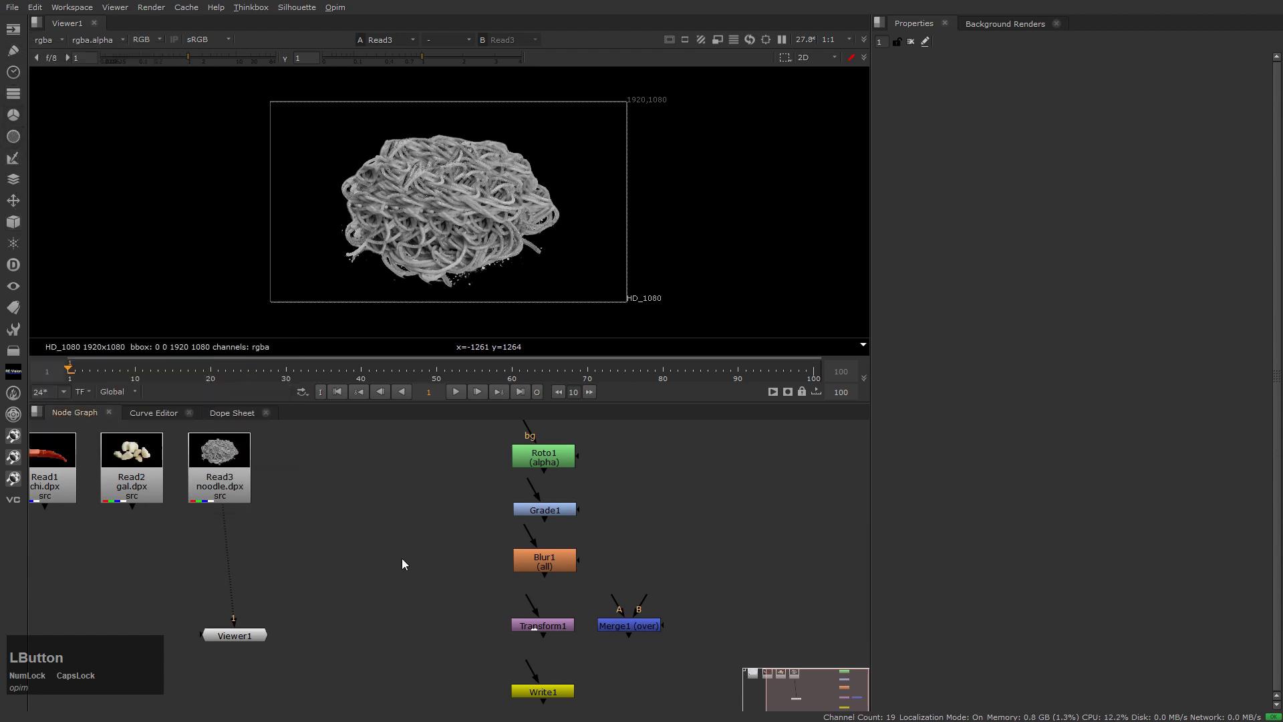
scroll(451, 568, "down", 3)
left_click_drag(351, 441, 603, 643)
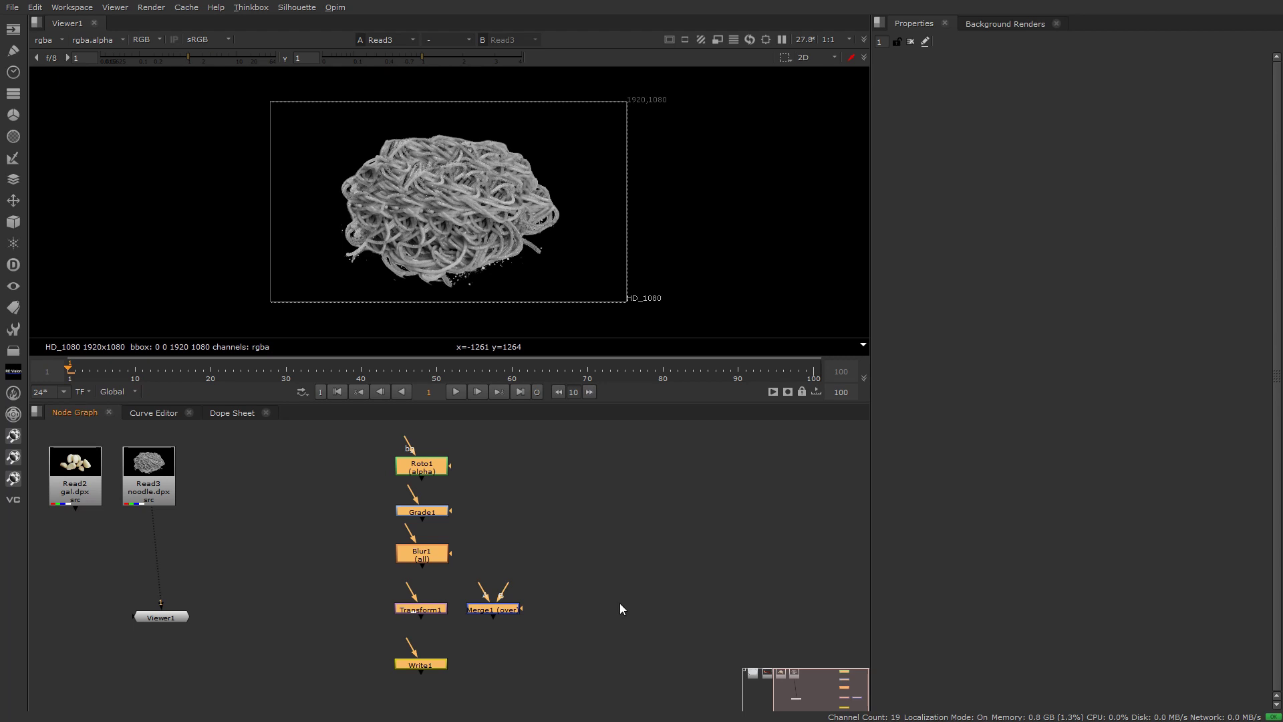
Reposition the Viewer1 node directly below the noodle.dpx Read node in the node graph.
left_click(323, 613)
left_click_drag(279, 595, 437, 658)
left_click_drag(358, 623, 457, 571)
left_click(331, 487)
left_click_drag(317, 618, 334, 498)
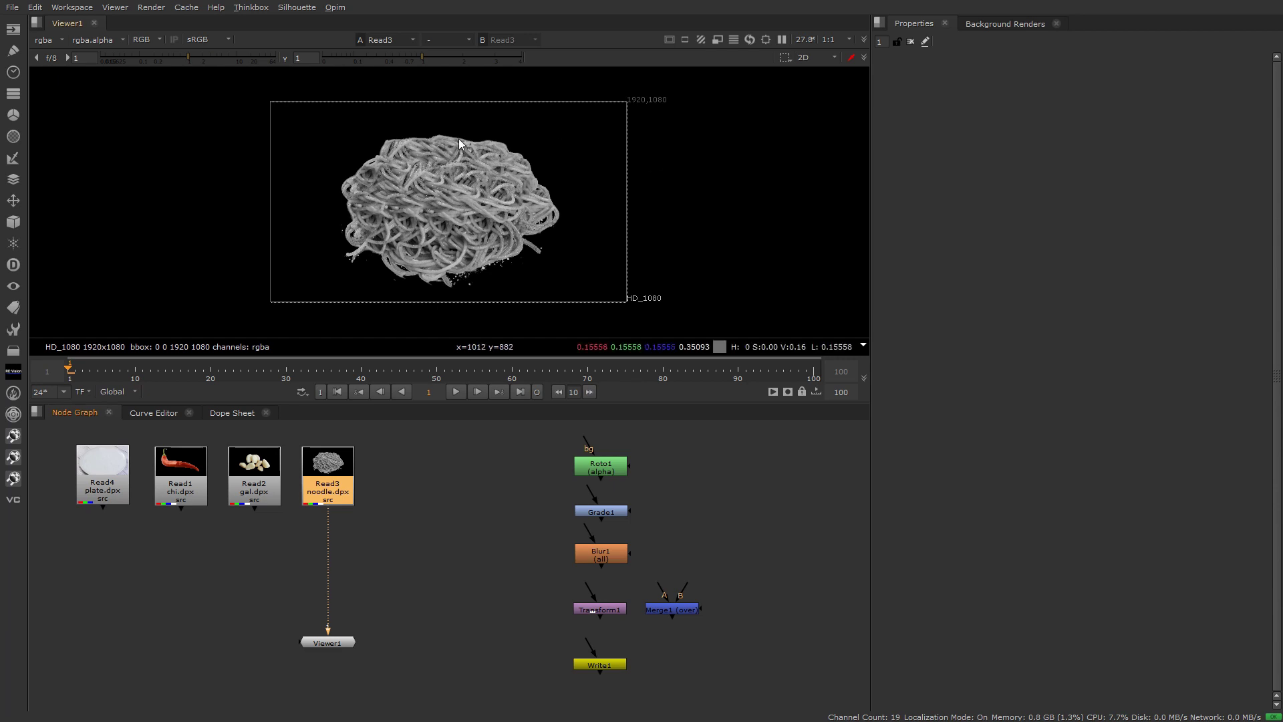
Separate the plate.dpx Read node from the other images, view it, and move Viewer1 below it.
middle_click_drag(267, 568, 533, 574)
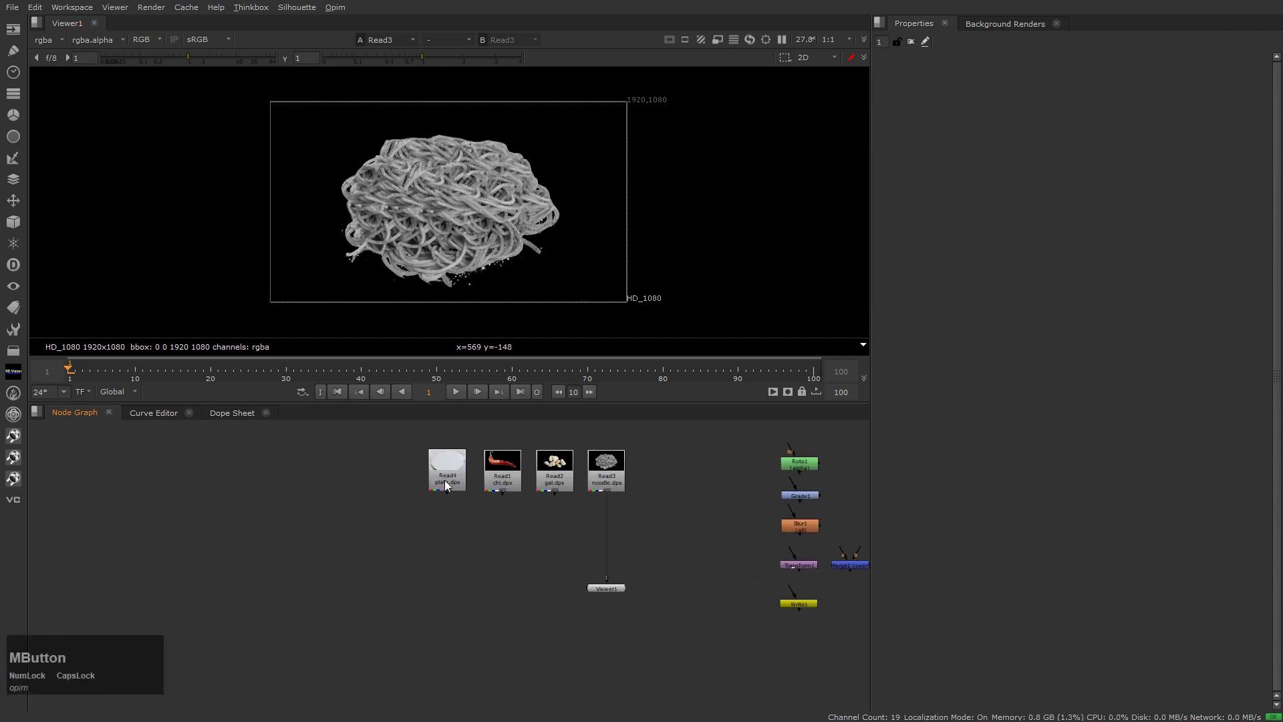
left_click_drag(444, 480, 365, 478)
key("1")
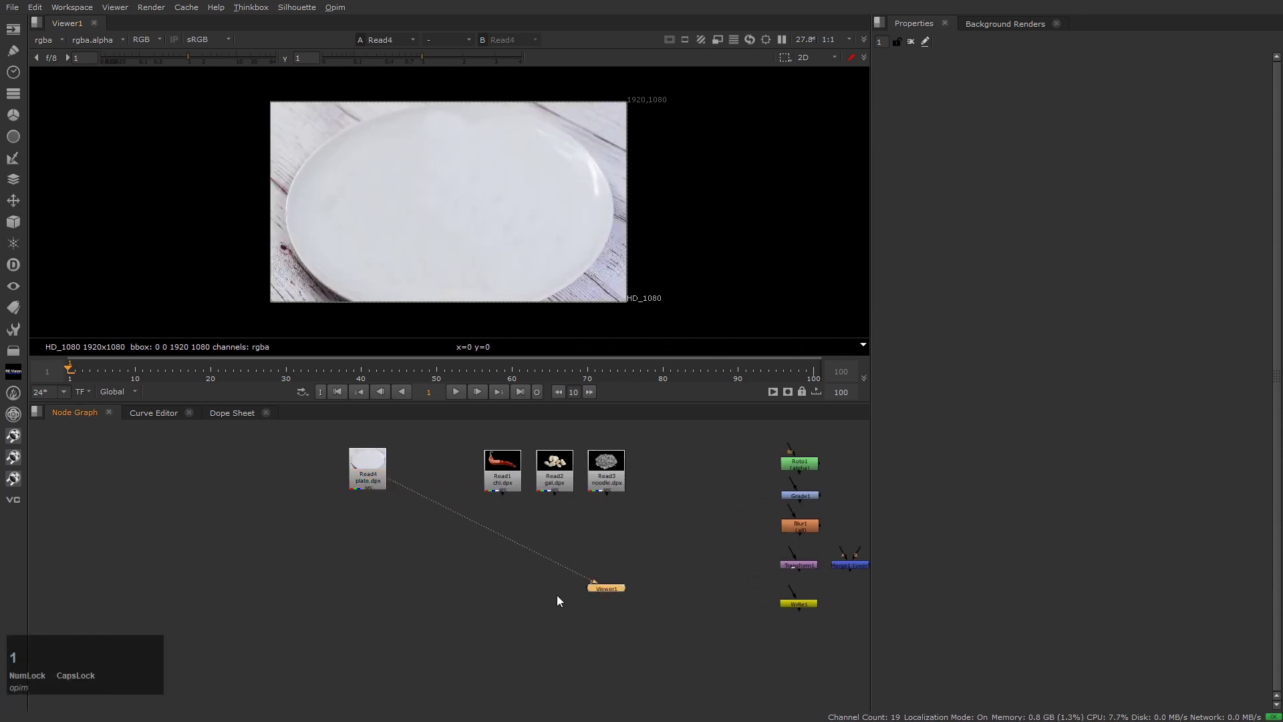
left_click_drag(618, 588, 340, 667)
left_click(572, 680)
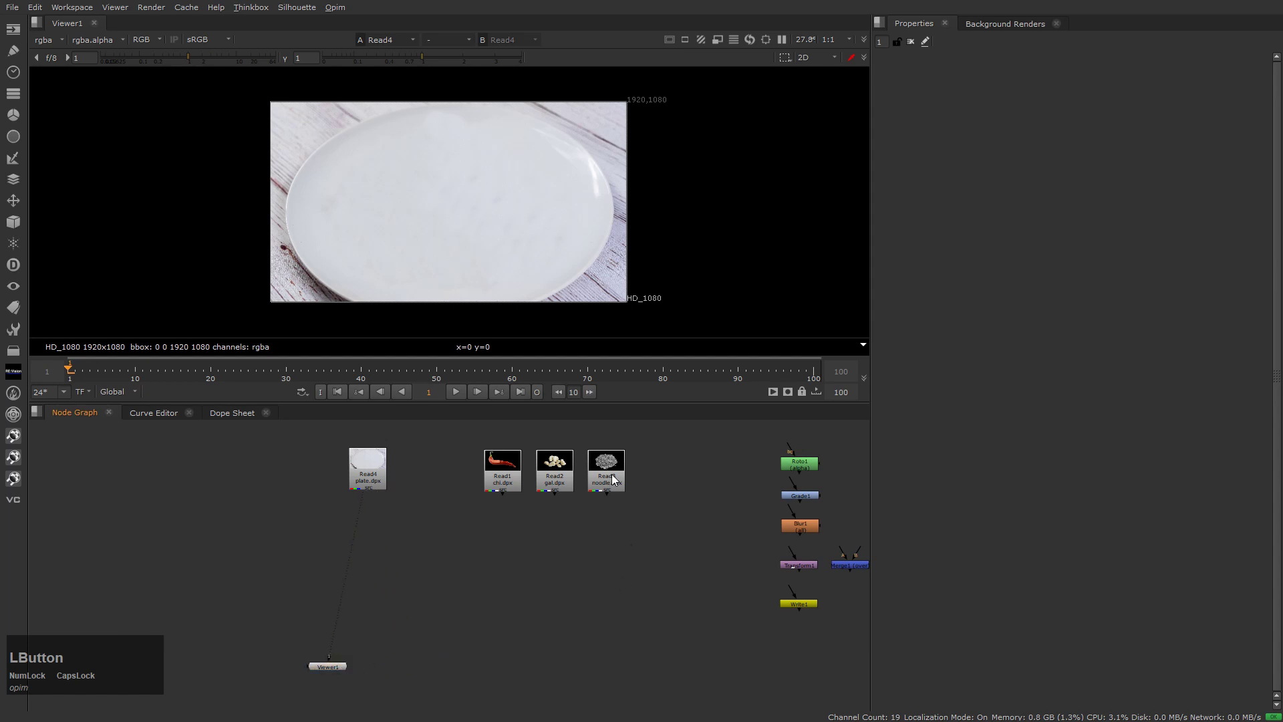
Move the noodle.dpx node beside the plate and connect Merge1 with the noodle as A over the plate as B.
left_click_drag(614, 478, 443, 511)
key("1")
left_click(538, 620)
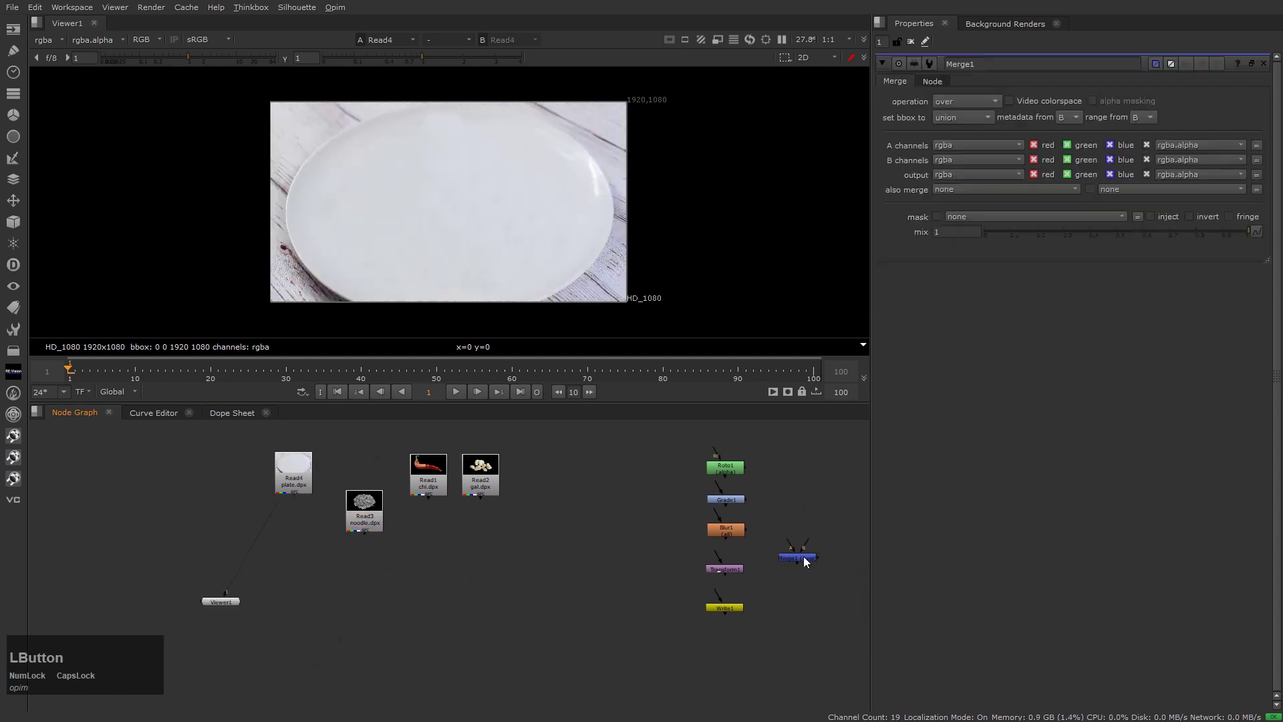
left_click_drag(795, 564, 302, 483)
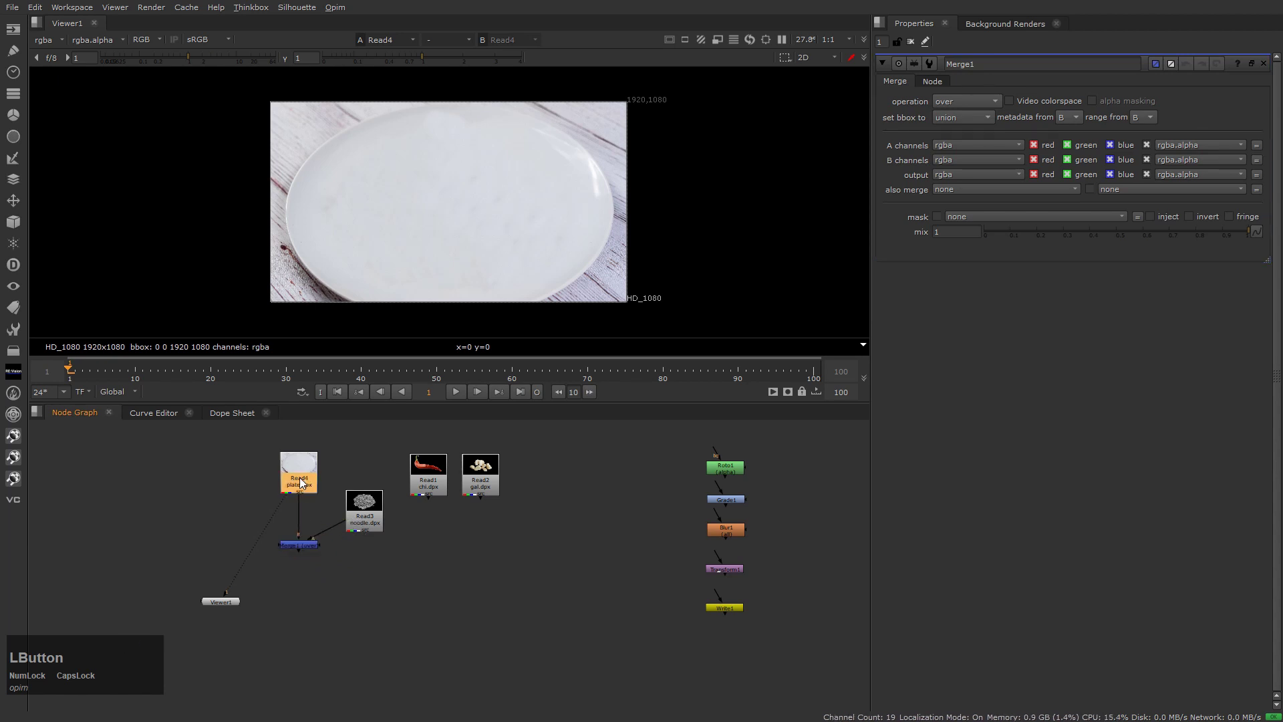
View the Merge1 result and line up the Viewer1 node directly beneath Merge1.
left_click(305, 547)
key("1")
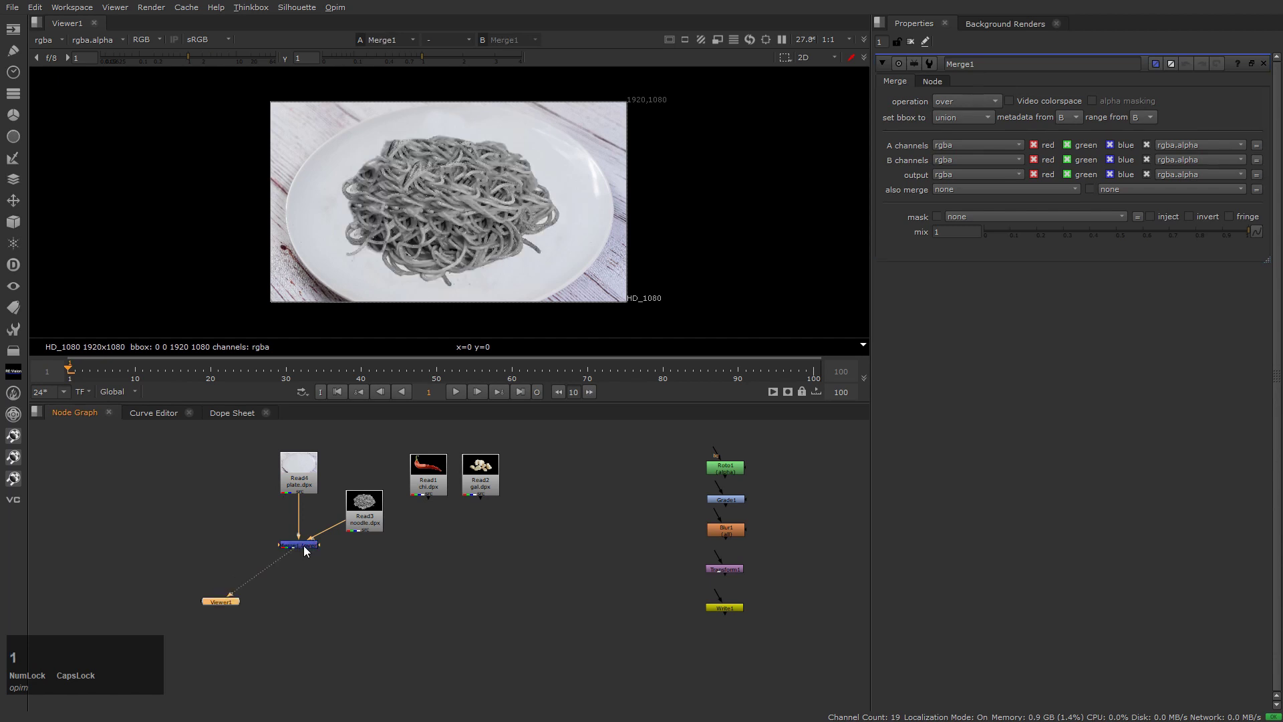
left_click(335, 602)
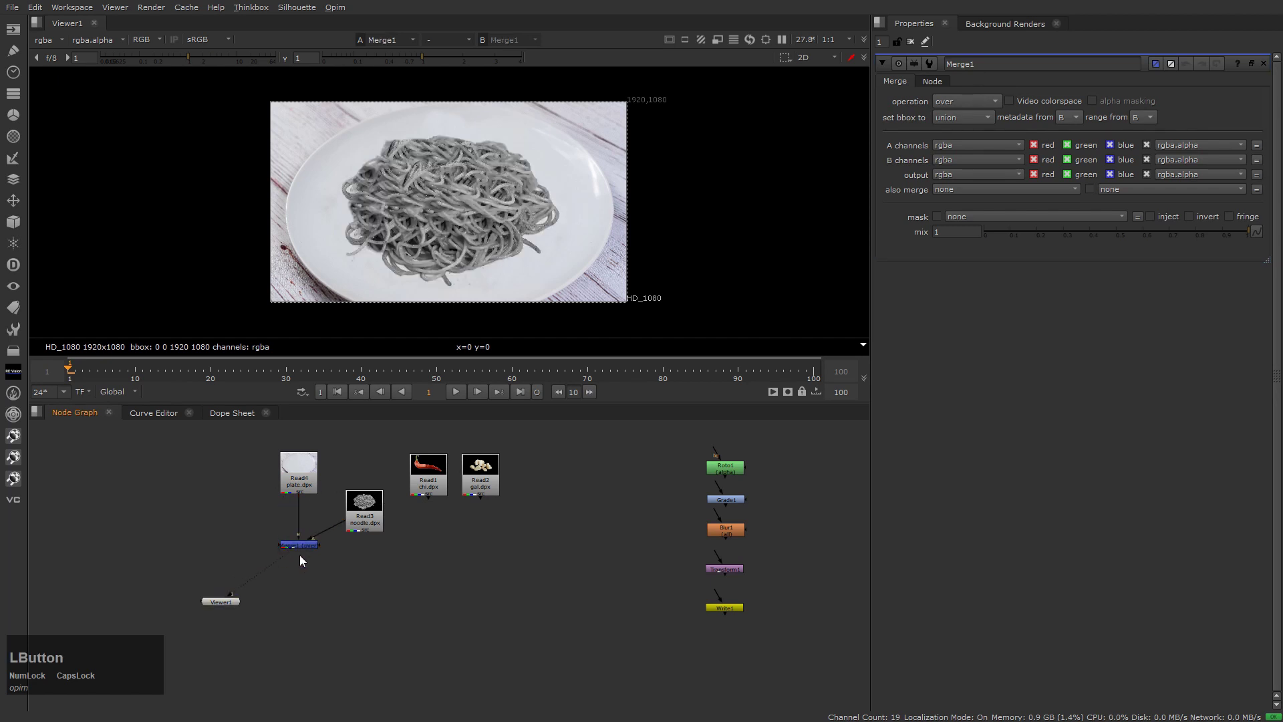
scroll(300, 555, "up", 3)
left_click(312, 531)
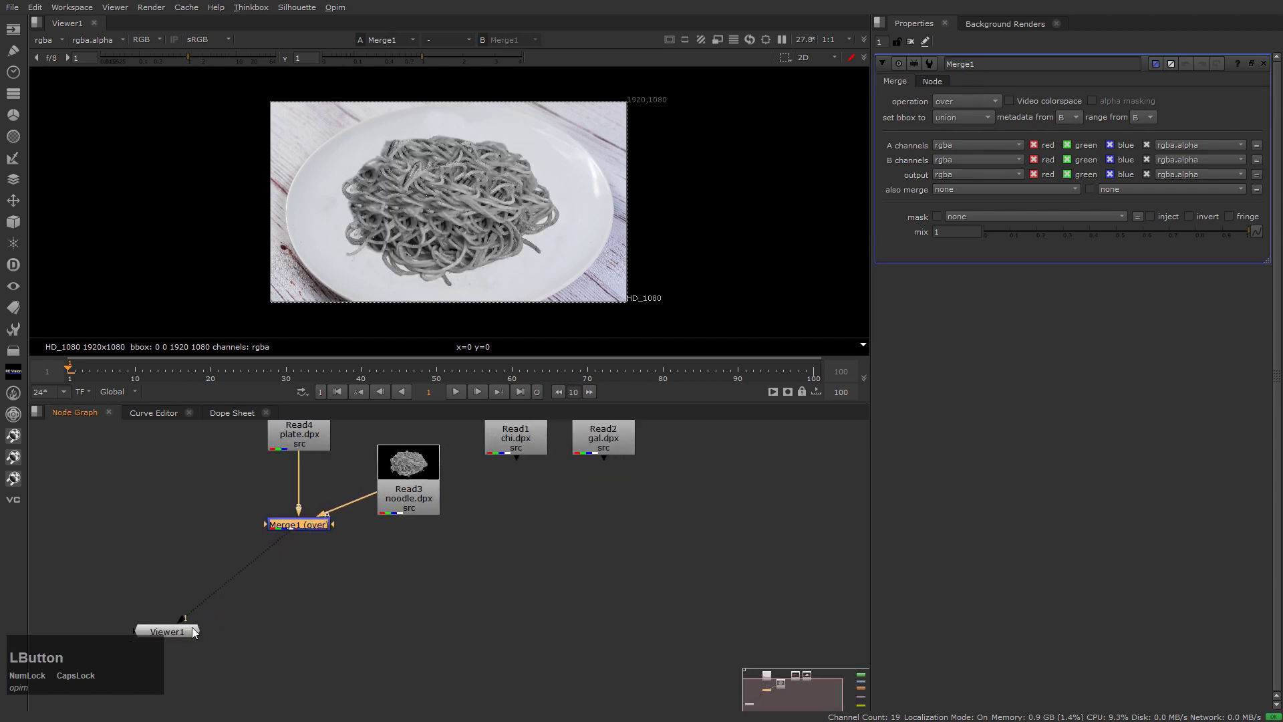
left_click_drag(192, 631, 321, 651)
left_click(565, 613)
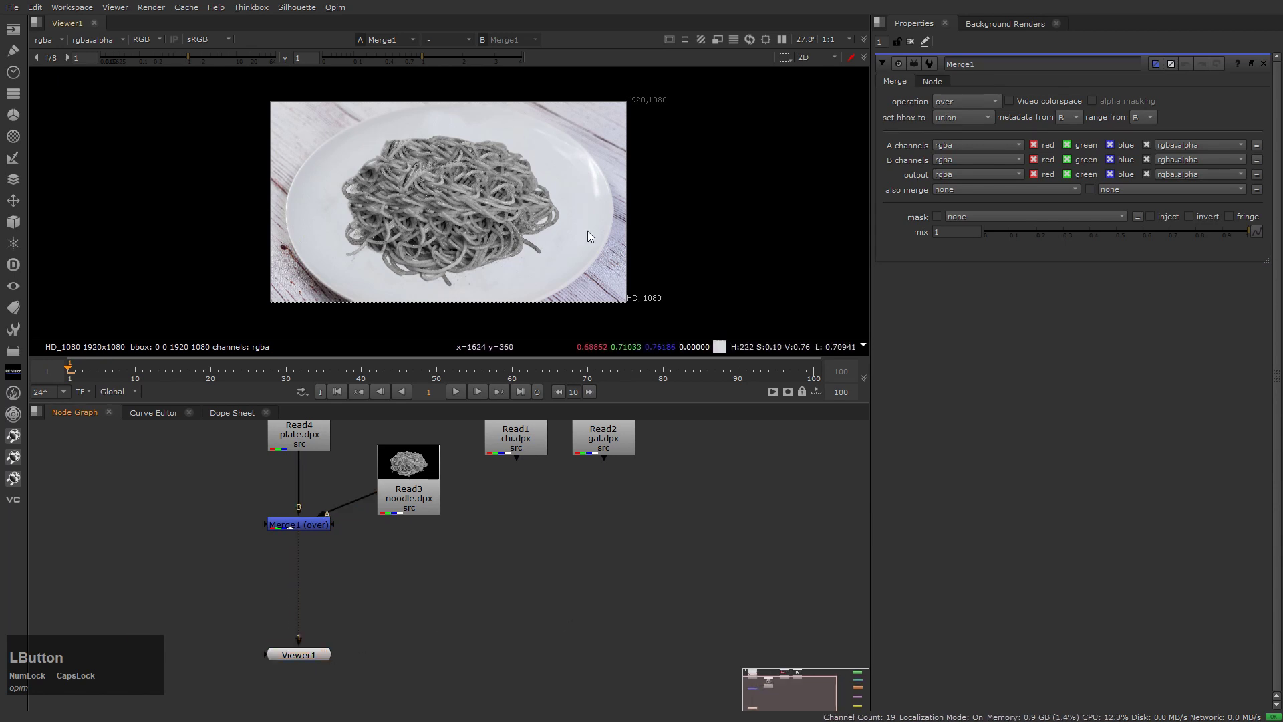
Move the chili and garlic Read nodes further from the plate and give the noodle node more distance from Merge1.
scroll(488, 543, "down", 1)
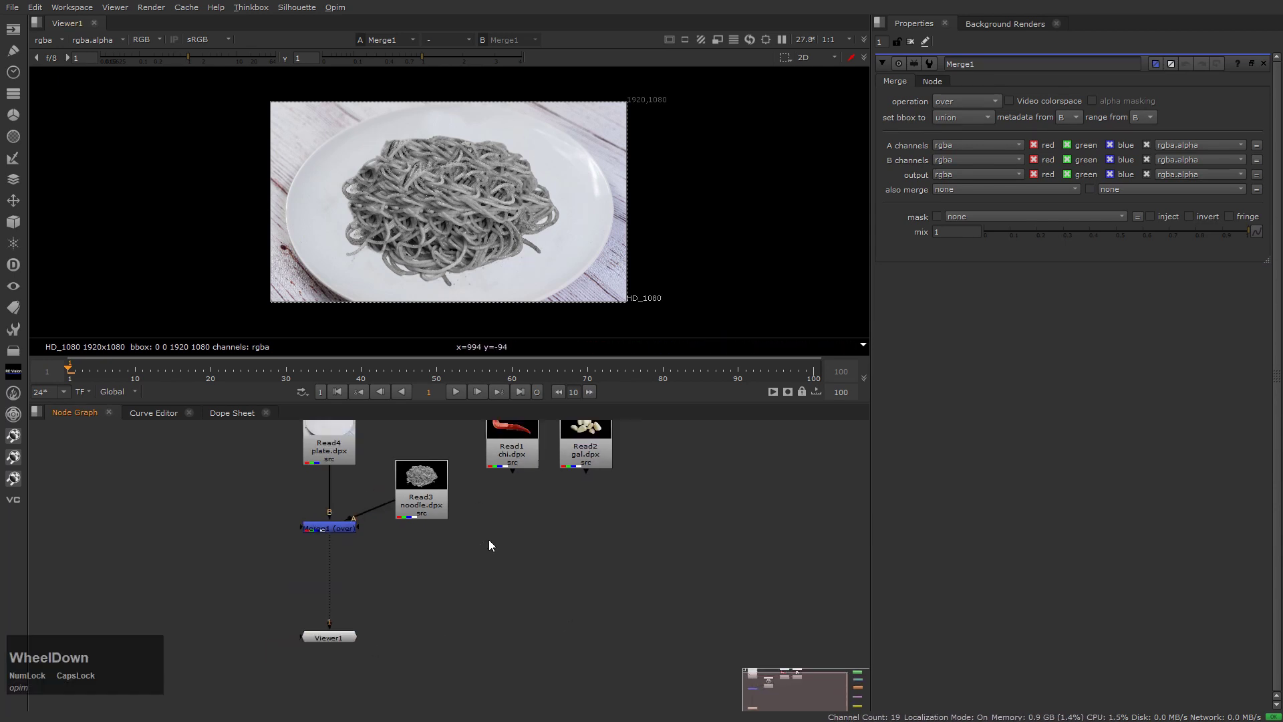
middle_click(488, 539)
left_click_drag(439, 447, 560, 491)
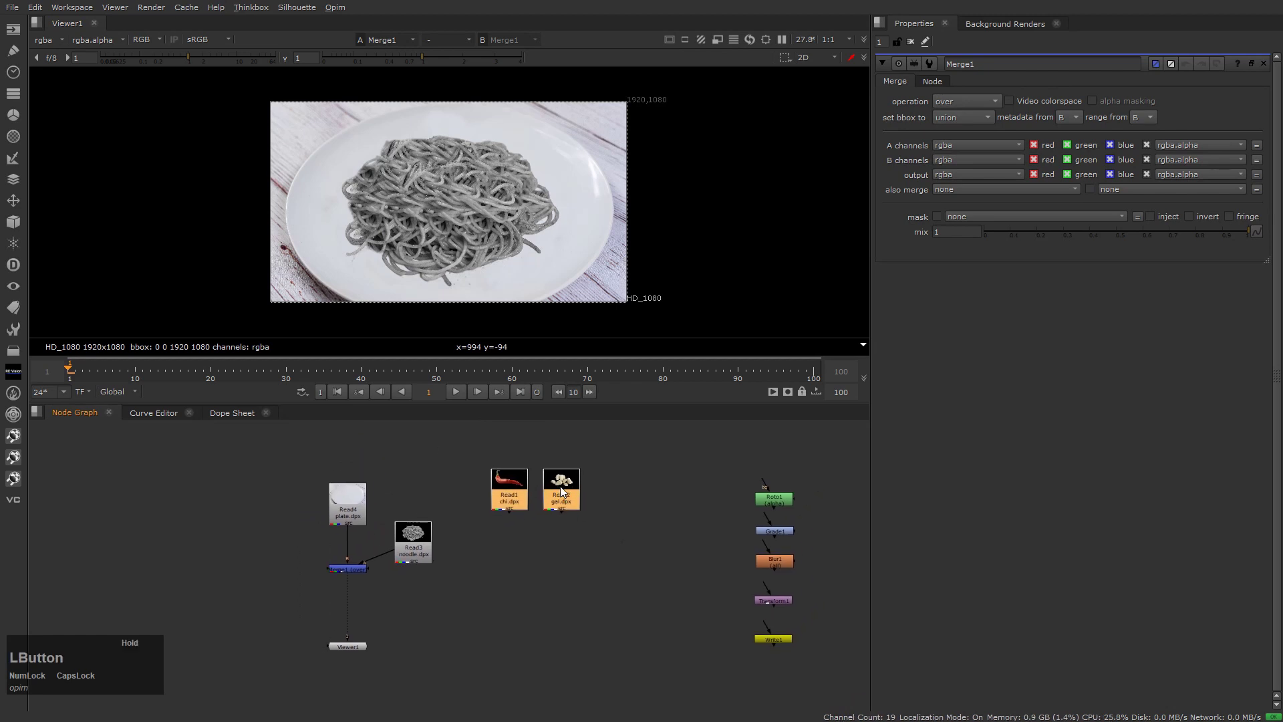
left_click(579, 576)
scroll(448, 548, "up", 1)
left_click_drag(416, 534, 446, 494)
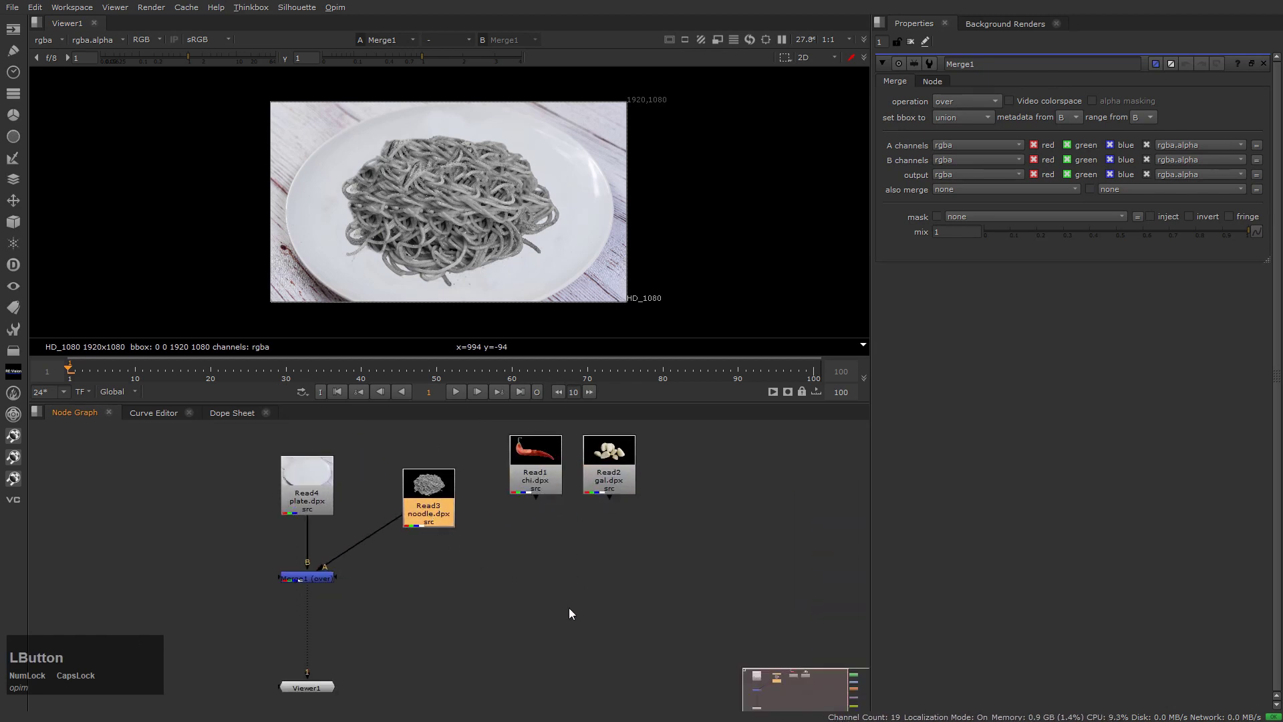
Insert Grade1 between the noodle.dpx Read node and Merge1, and open its properties.
middle_click(510, 609)
scroll(680, 583, "down", 1)
left_click_drag(717, 541, 667, 554)
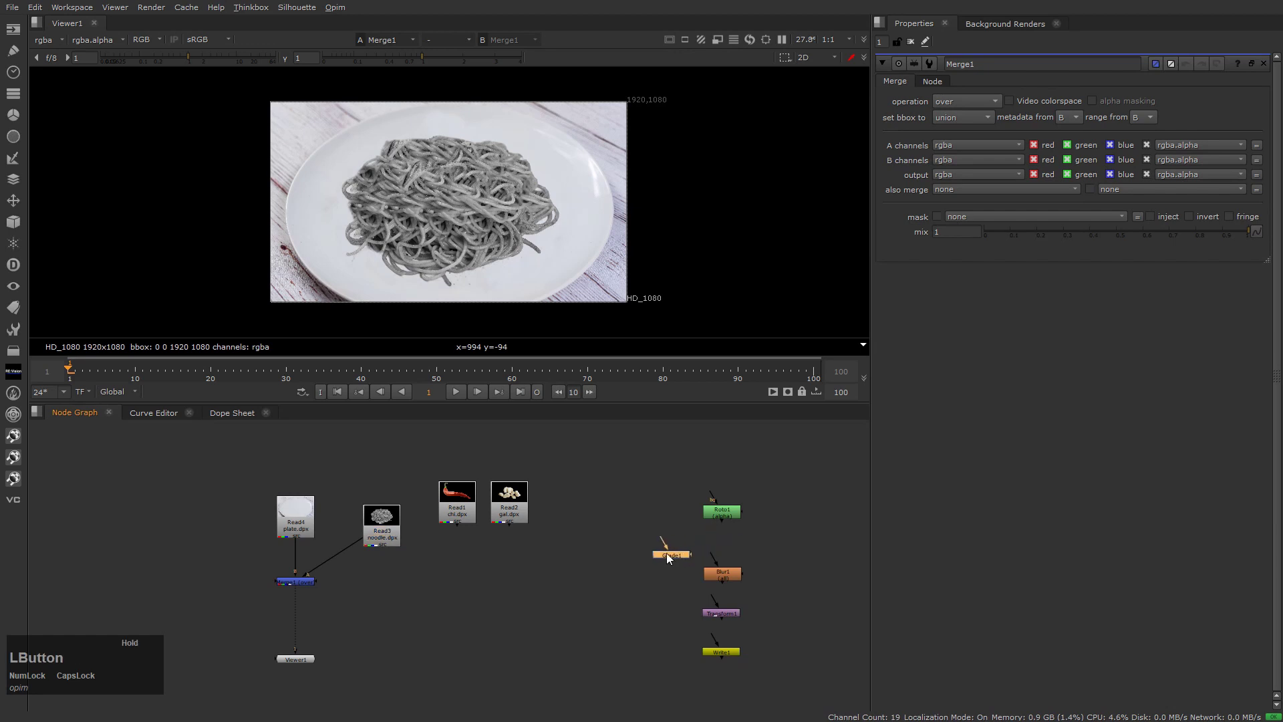
left_click_drag(415, 562, 382, 566)
double_click(382, 567)
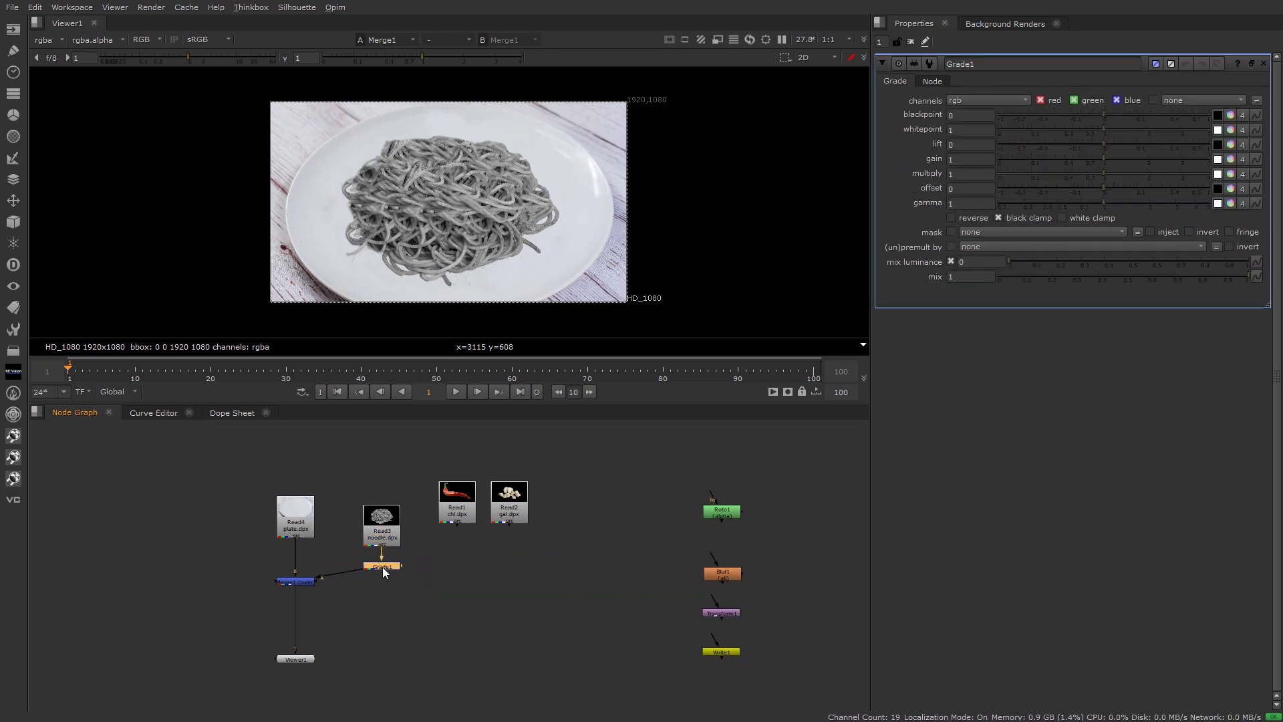
left_click(383, 567)
Split Grade1's gain into separate channels and set the green and blue gain to 0.
left_click(1242, 160)
left_click(1020, 159)
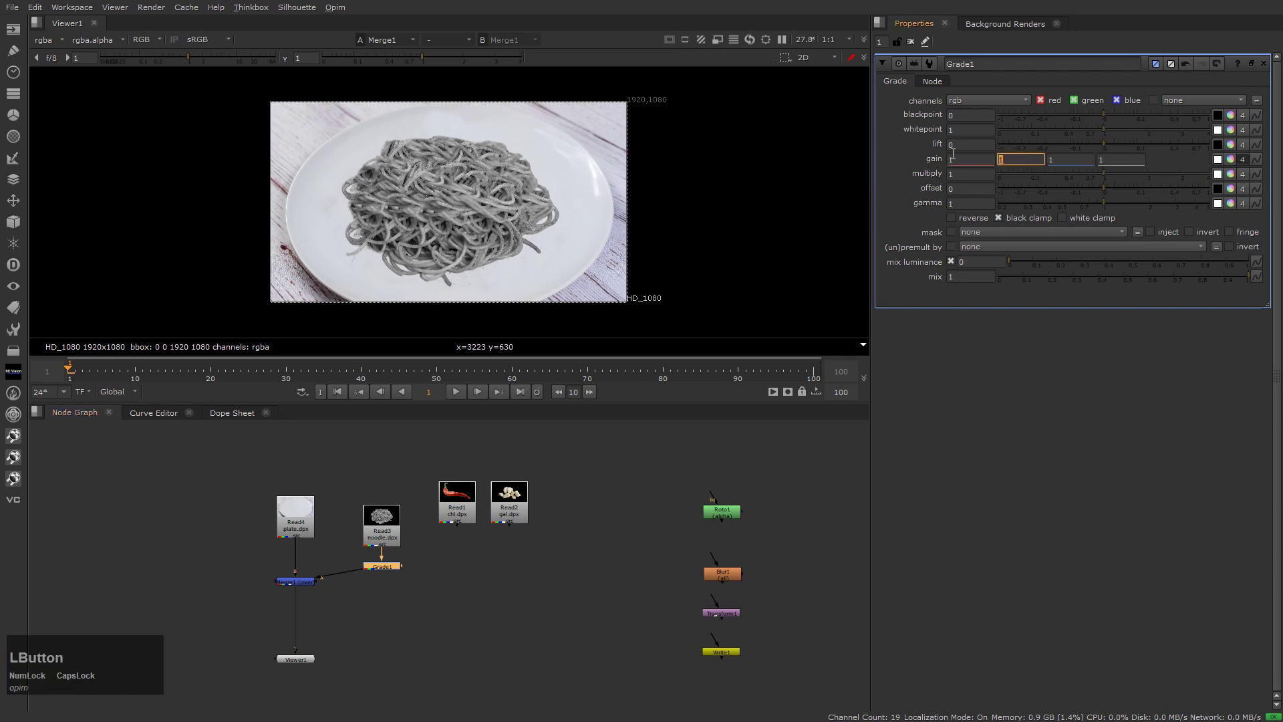
type("0")
key("Tab")
type("0")
key("KP_Enter")
left_click(1057, 501)
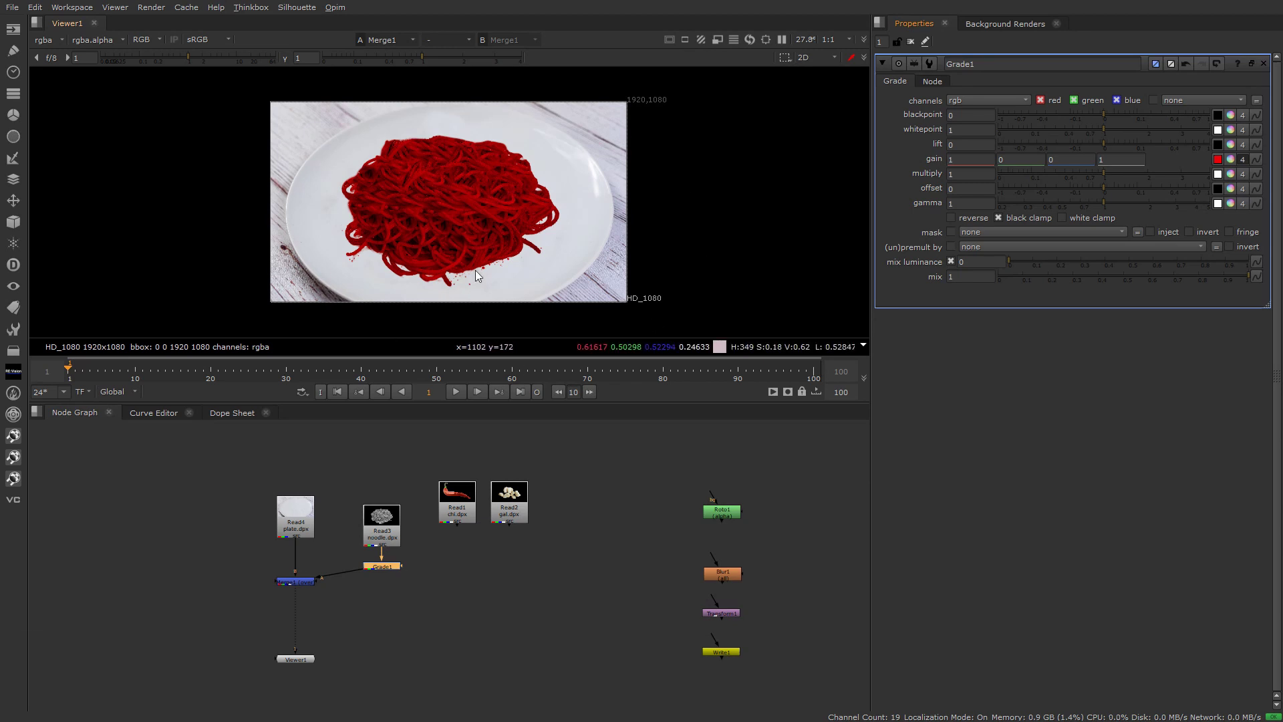
Raise Grade1's green gain to 0.6 to turn the noodles yellow.
key("h")
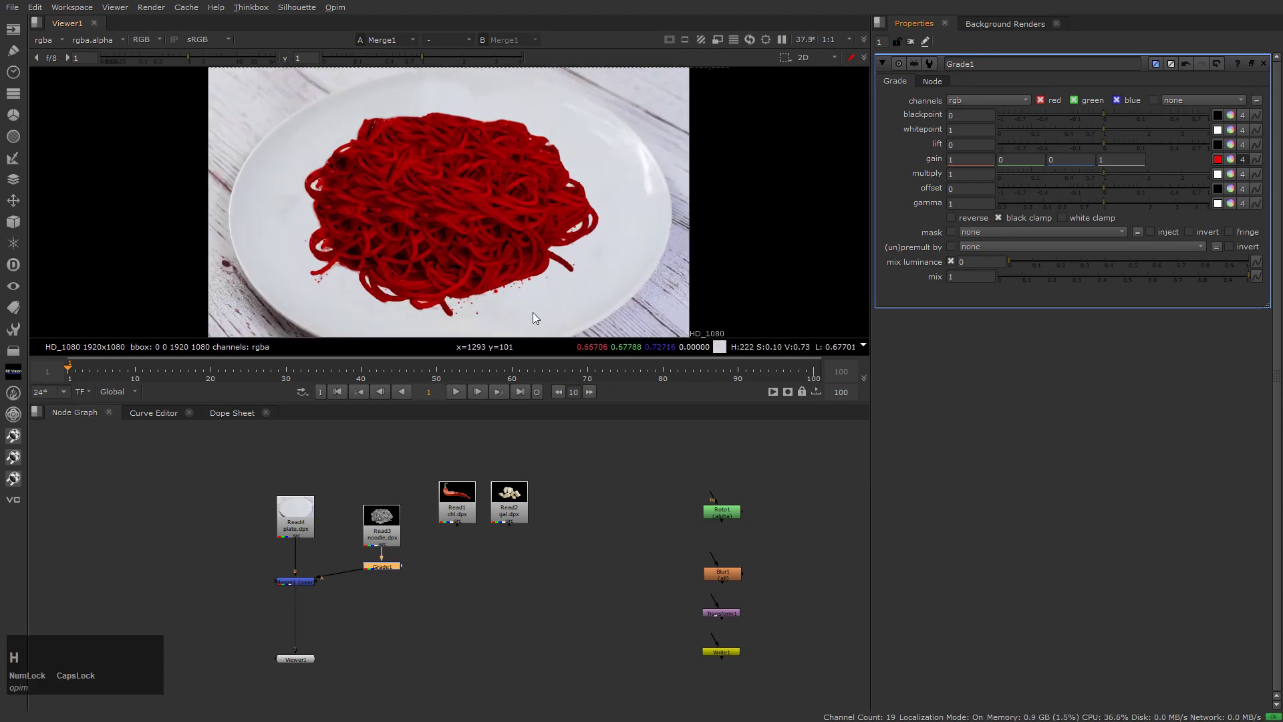
left_click(1028, 159)
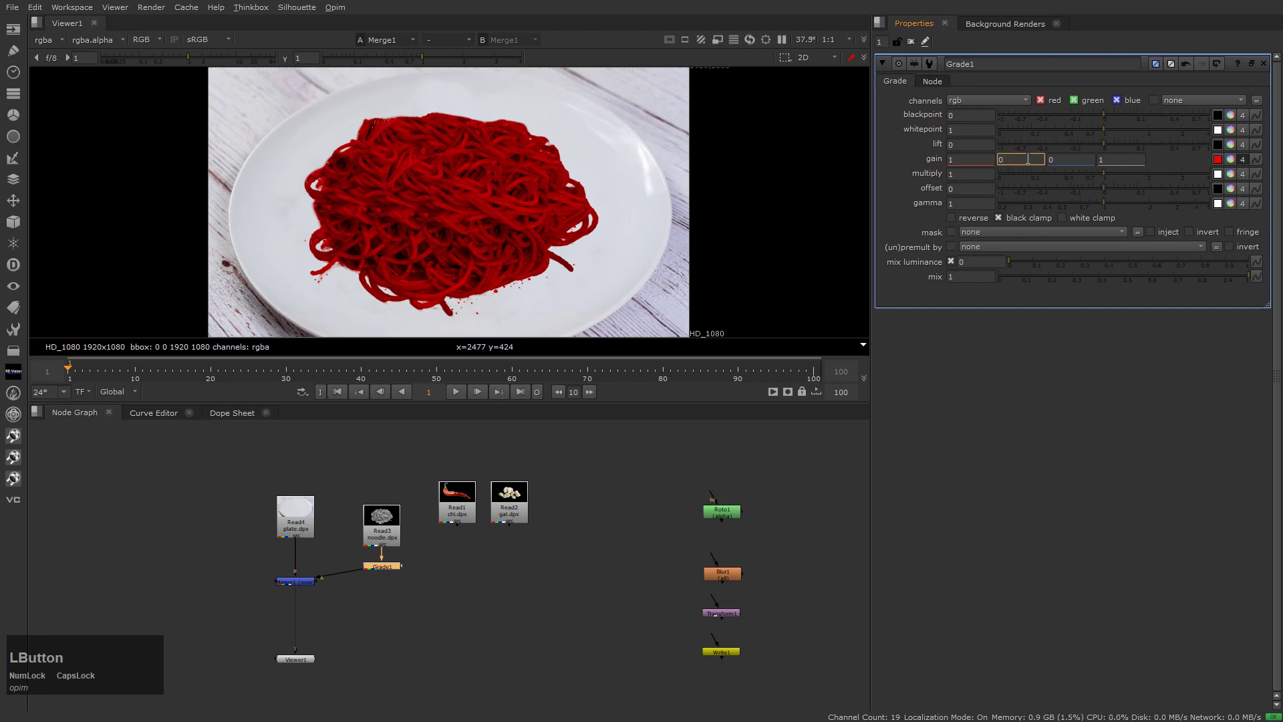
scroll(1028, 160, "up", 4)
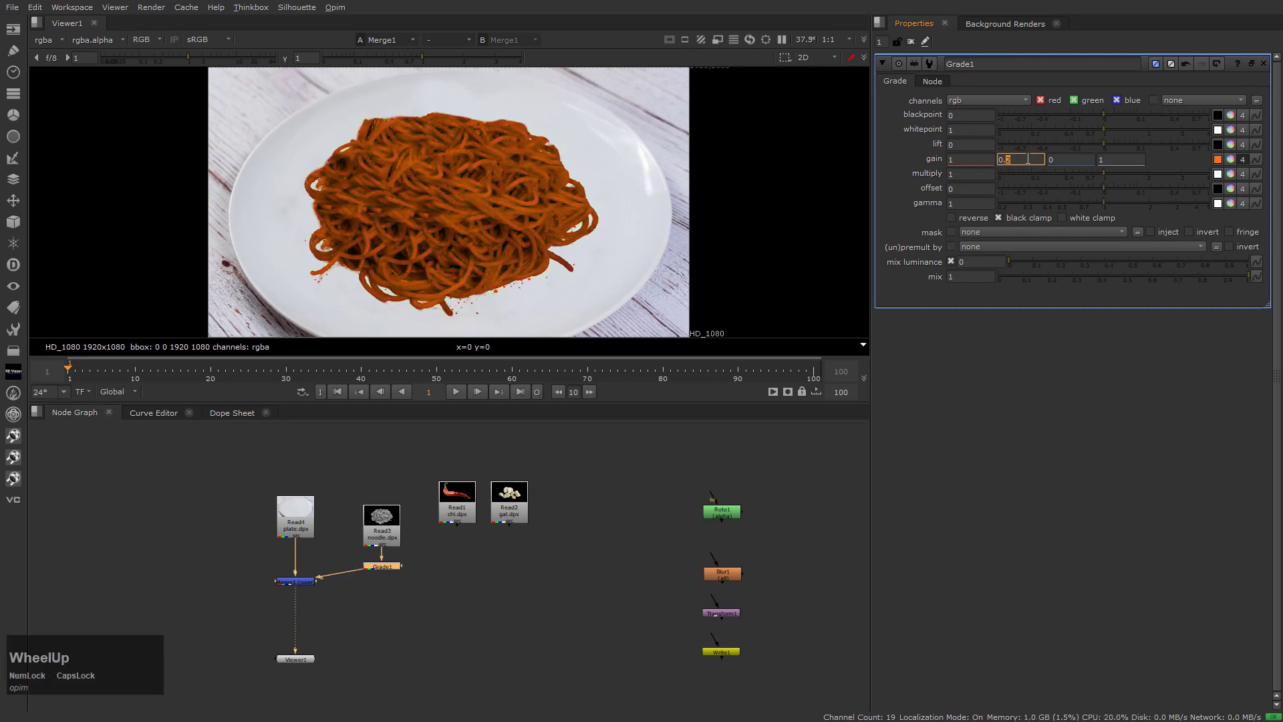
scroll(1028, 159, "up", 1)
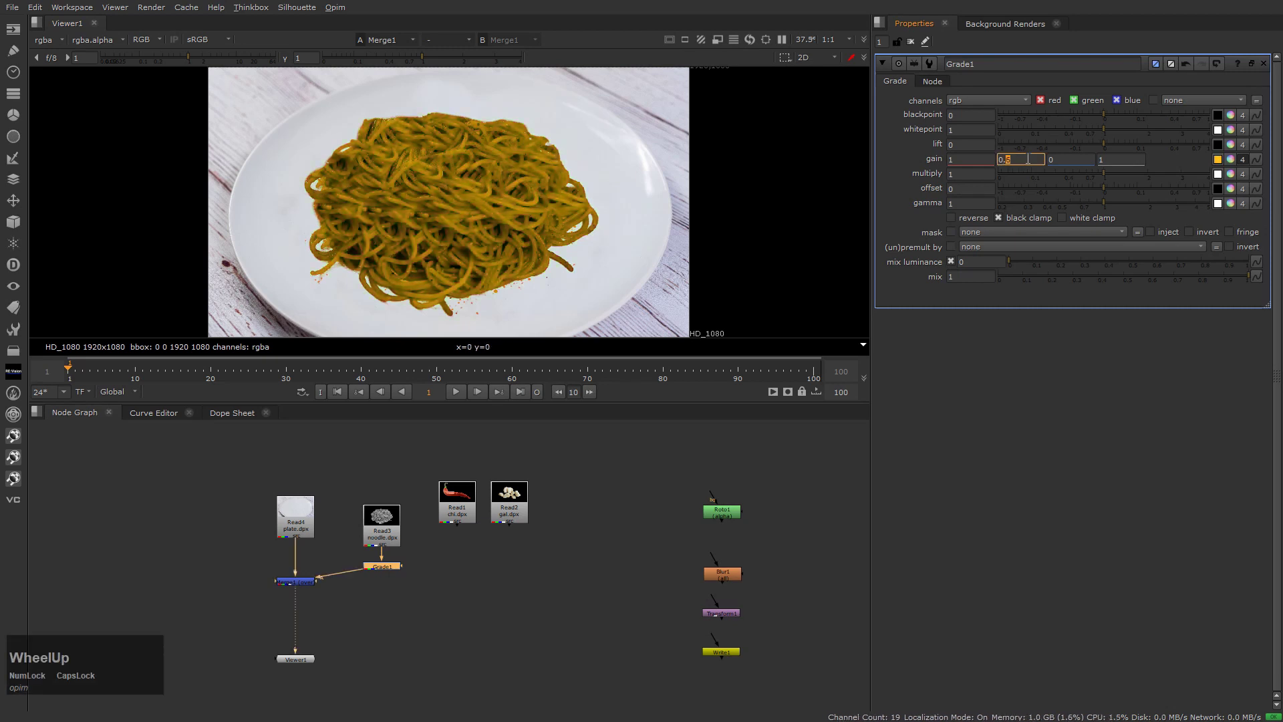
Try out higher blue gain values on Grade1, and return the blue gain to 0.
left_click(1064, 162)
scroll(1064, 162, "up", 2)
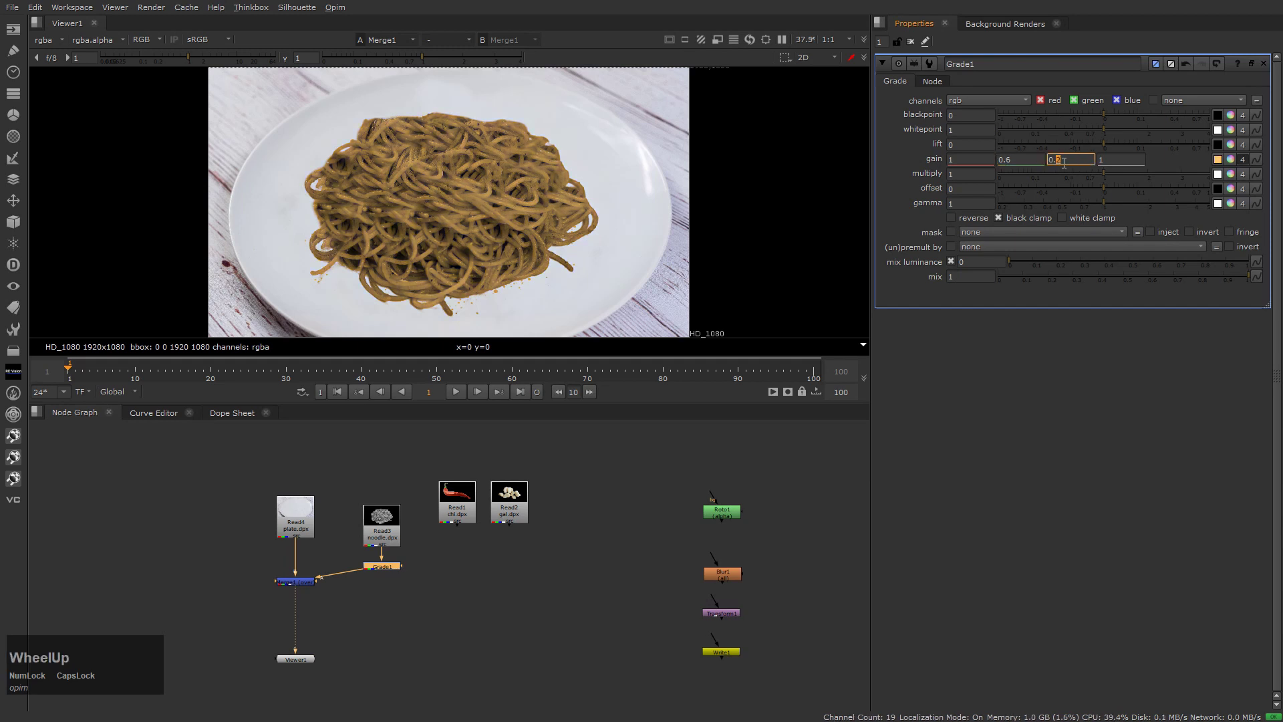
scroll(1064, 163, "down", 1)
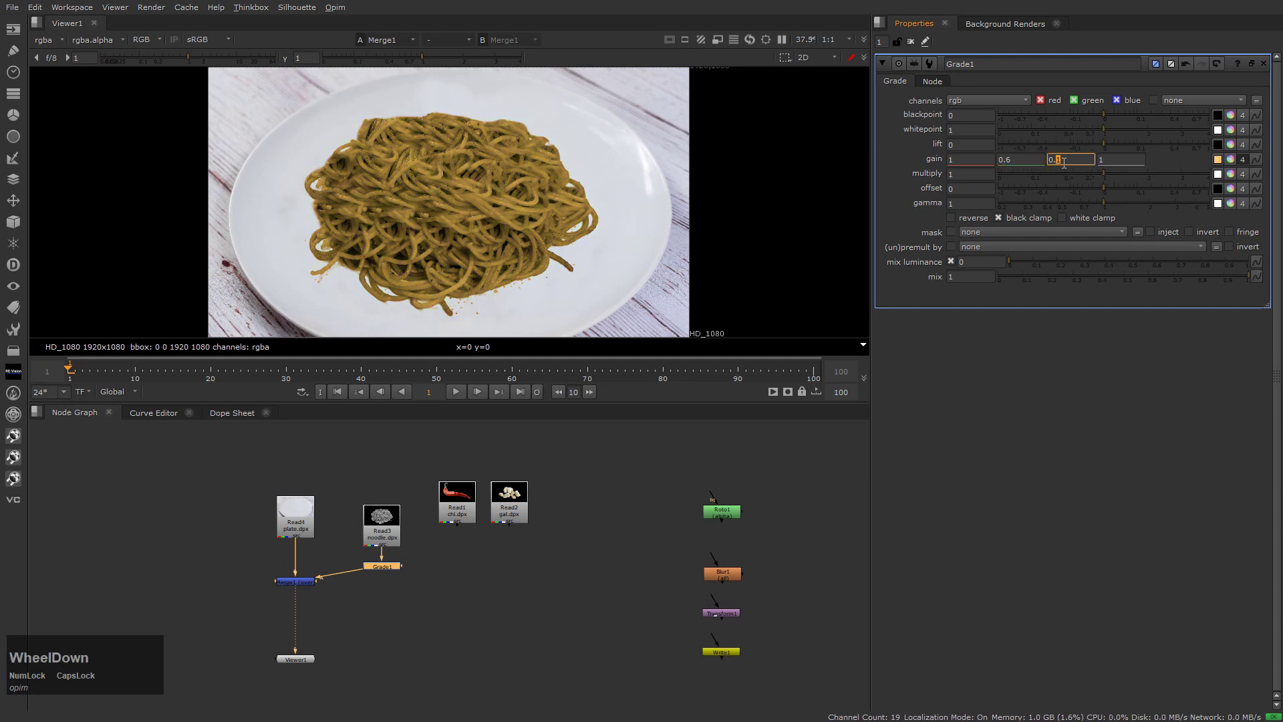
scroll(1064, 162, "up", 1)
scroll(1064, 162, "down", 1)
left_click(1064, 162)
left_click(367, 279)
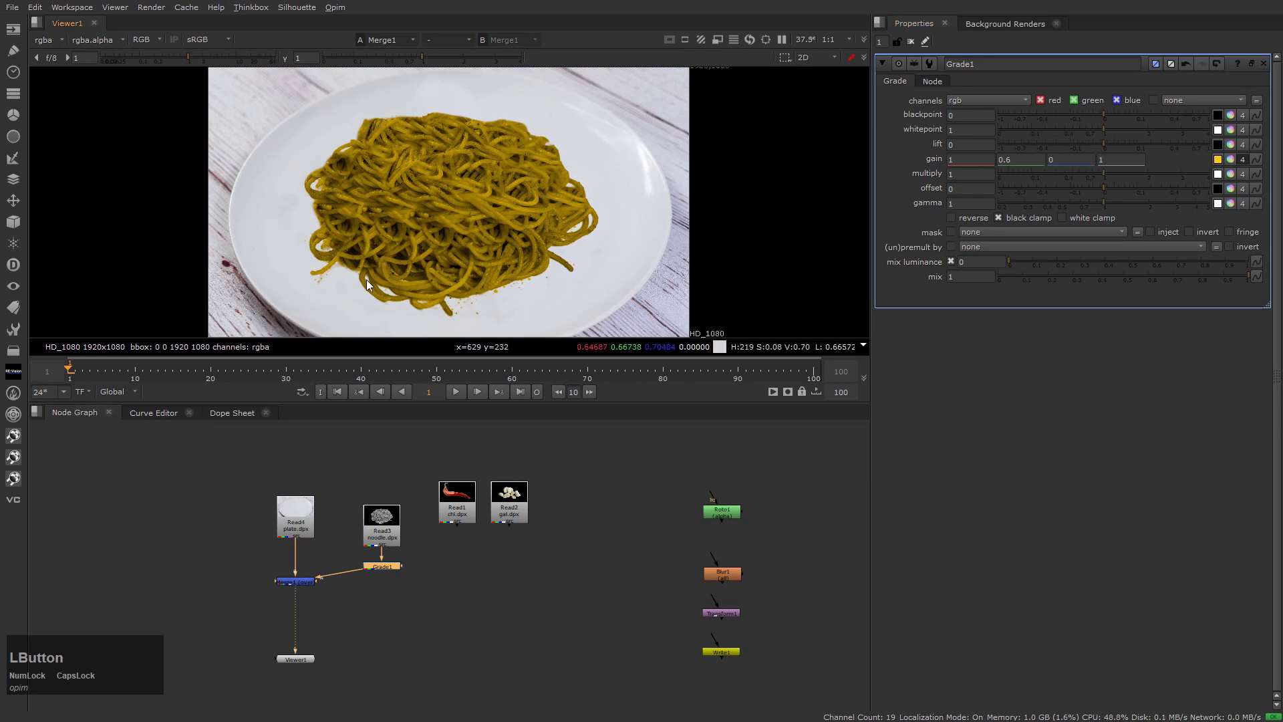
left_click(441, 579)
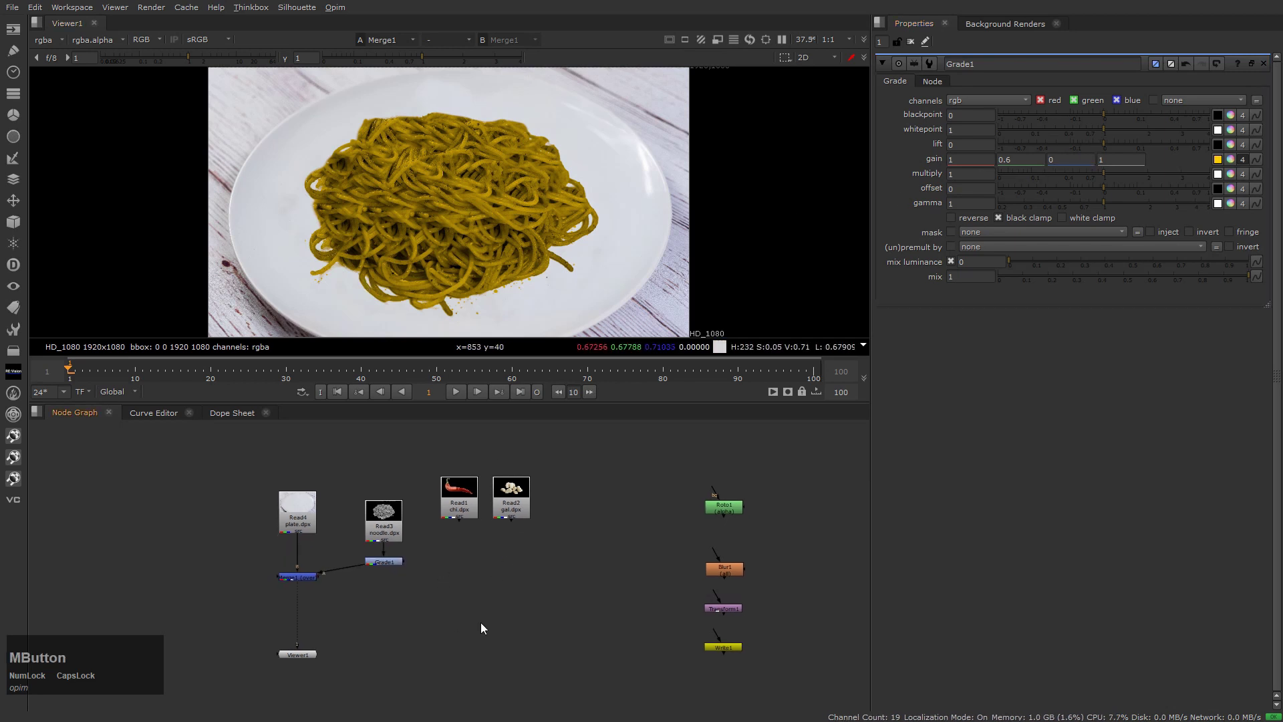
Move Viewer1 further down and place the gal.dpx Read node to the left of the plate and noodle branch.
middle_click_drag(480, 622, 496, 601)
left_click_drag(335, 591, 330, 645)
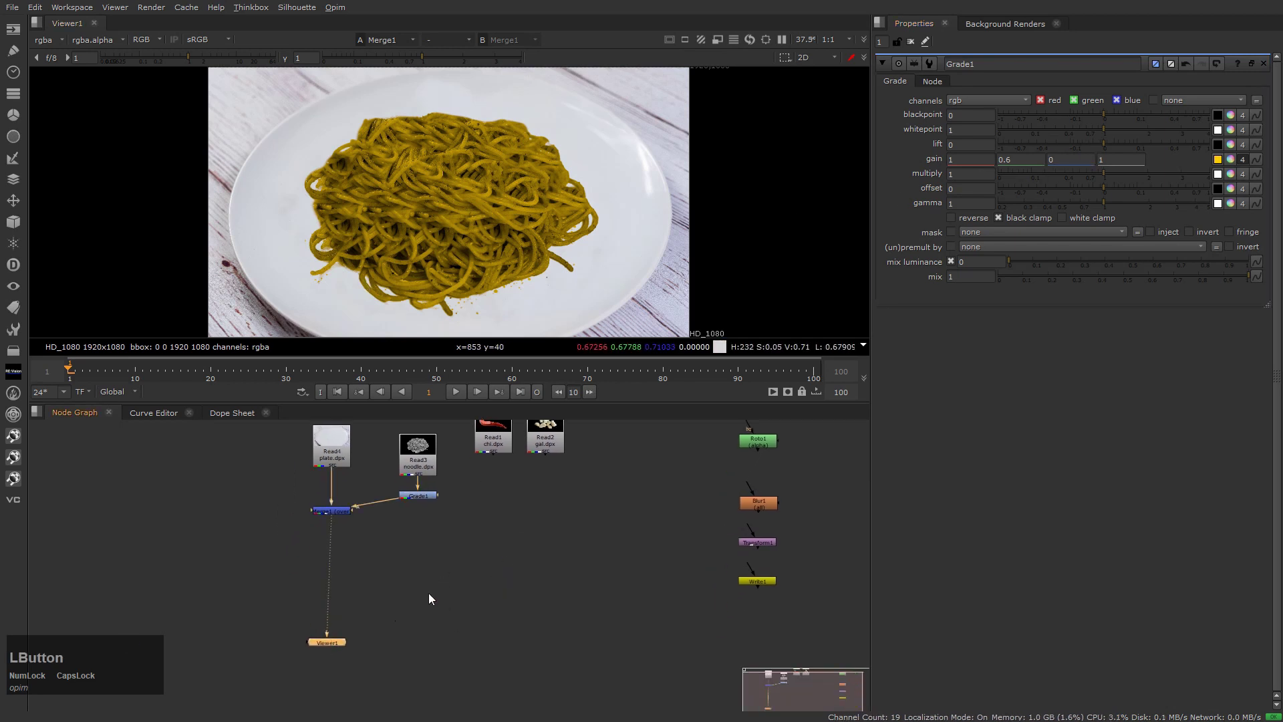
middle_click_drag(522, 521, 543, 560)
left_click_drag(570, 466, 271, 534)
Add a Merge node compositing gal.dpx over Merge1, place it below Merge1, and show its result in the viewer.
scroll(351, 561, "up", 2)
left_click(391, 576)
key("m")
left_click_drag(399, 563, 361, 503)
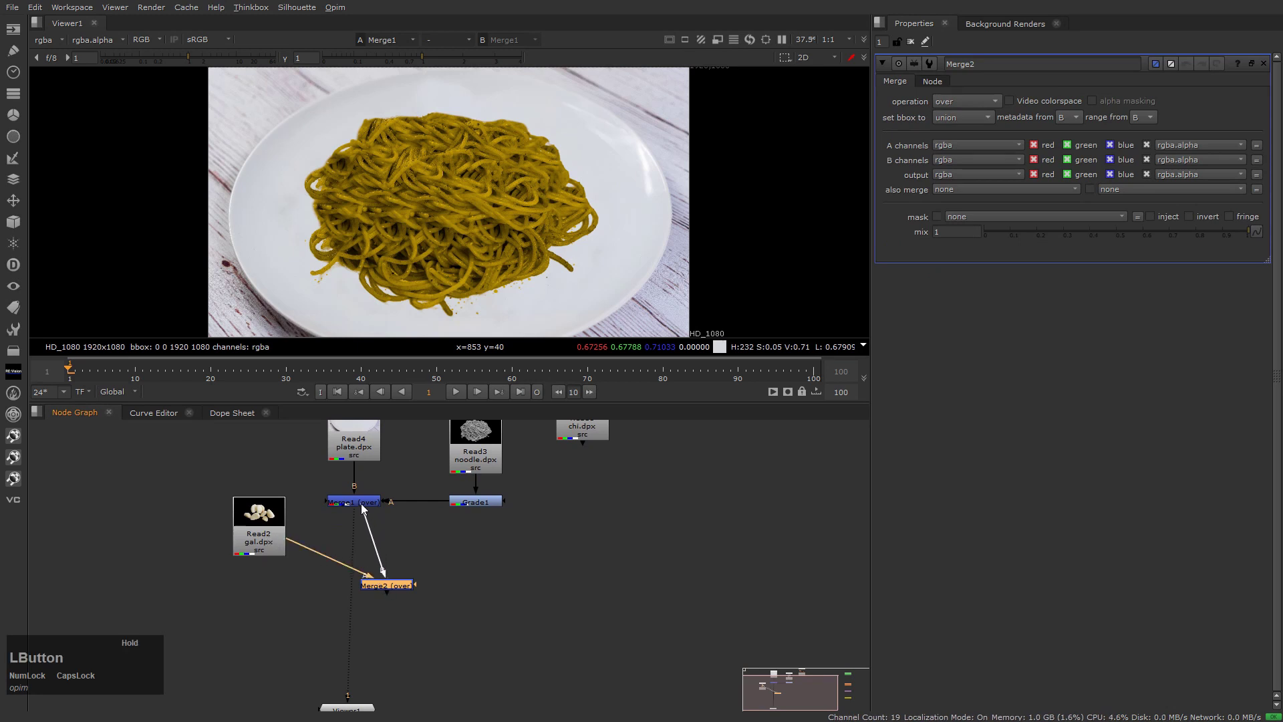
left_click_drag(396, 583, 365, 569)
key("1")
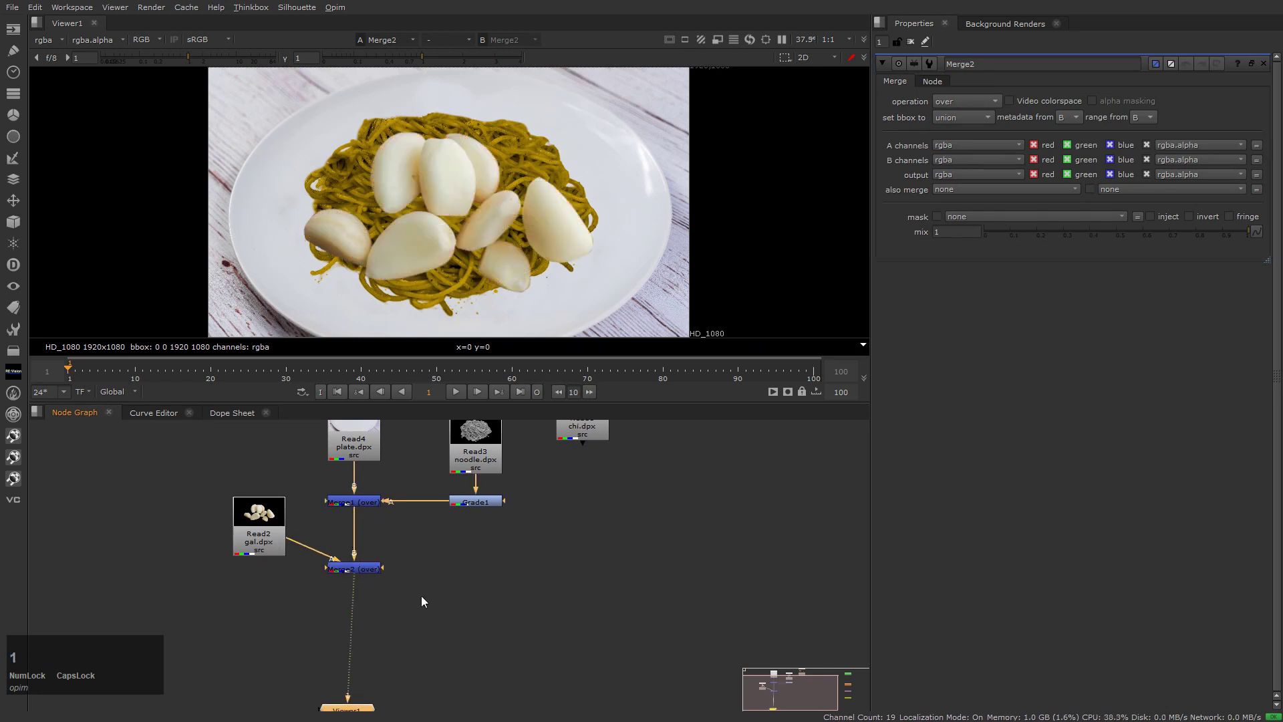
Shift the gal.dpx Read node slightly away from Merge2 and align Viewer1 straight below Merge2.
left_click(294, 560)
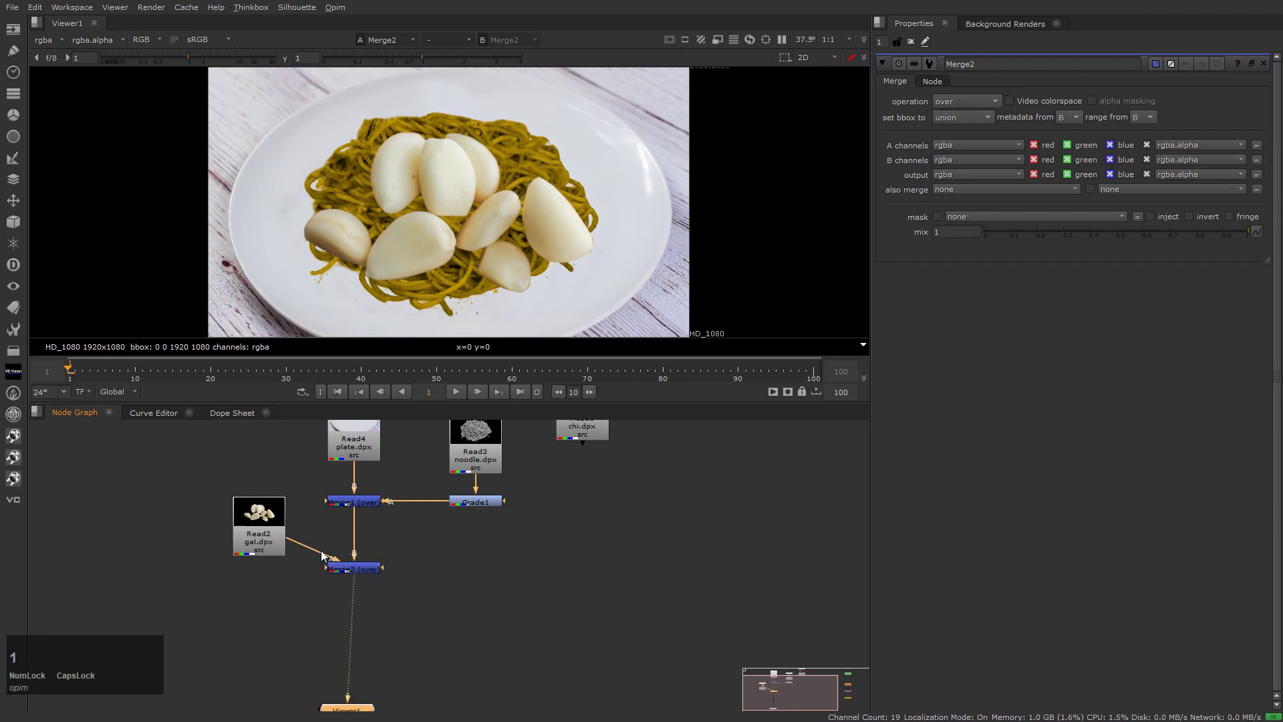
left_click_drag(266, 540, 249, 560)
middle_click_drag(294, 598, 281, 554)
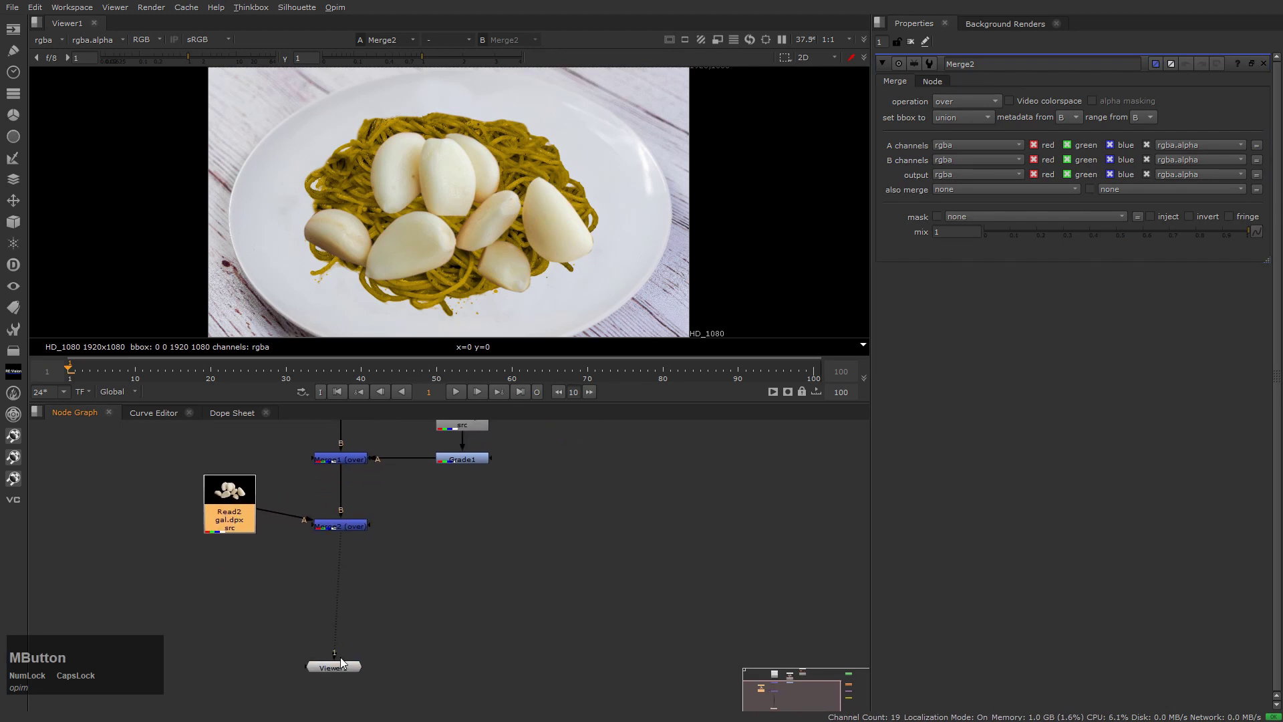
left_click(341, 663)
left_click(419, 556)
middle_click_drag(419, 556, 437, 594)
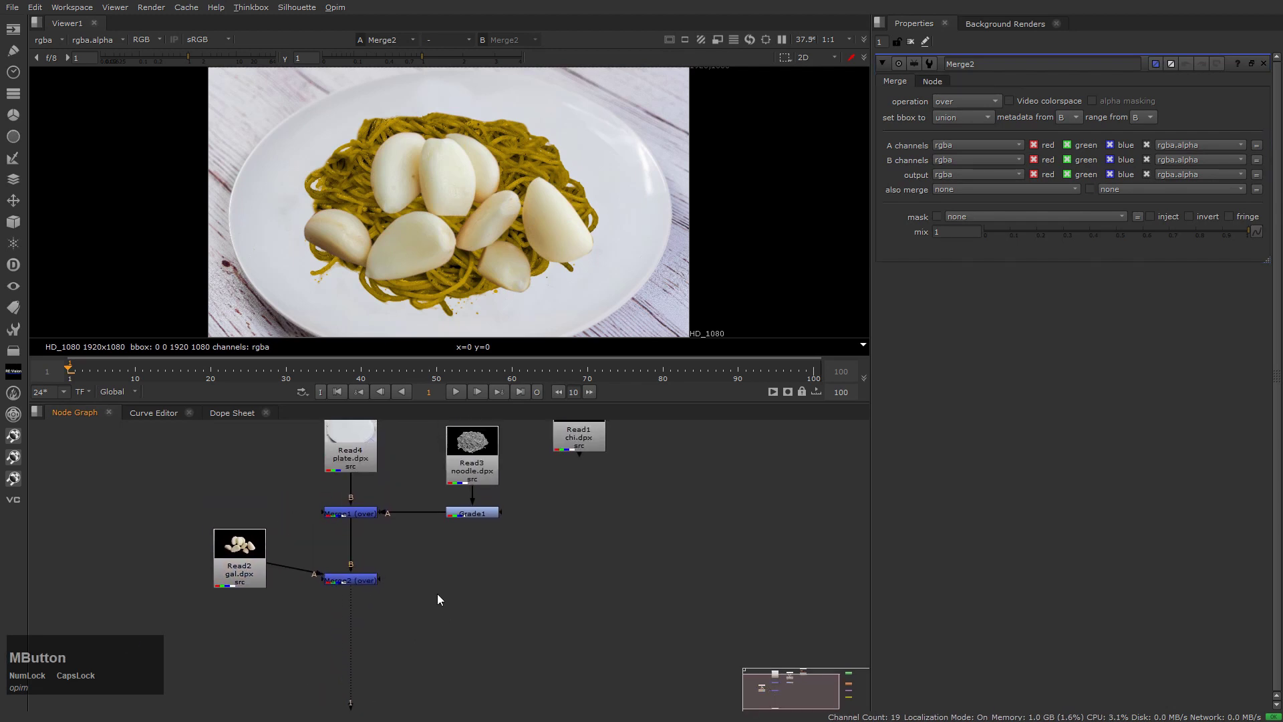
left_click_drag(306, 461, 402, 709)
left_click(427, 600)
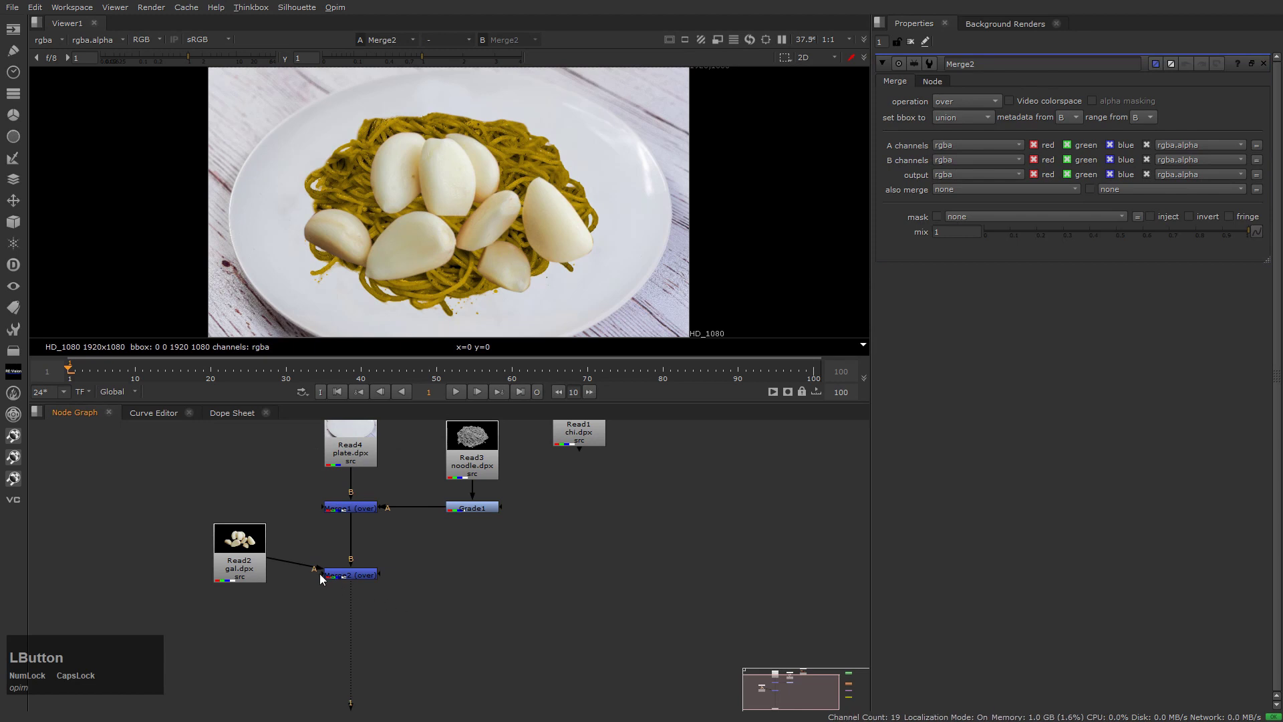
Move Grade1 closer to the noodle.dpx Read node and Viewer1 lower to tidy the node tree.
left_click(485, 510)
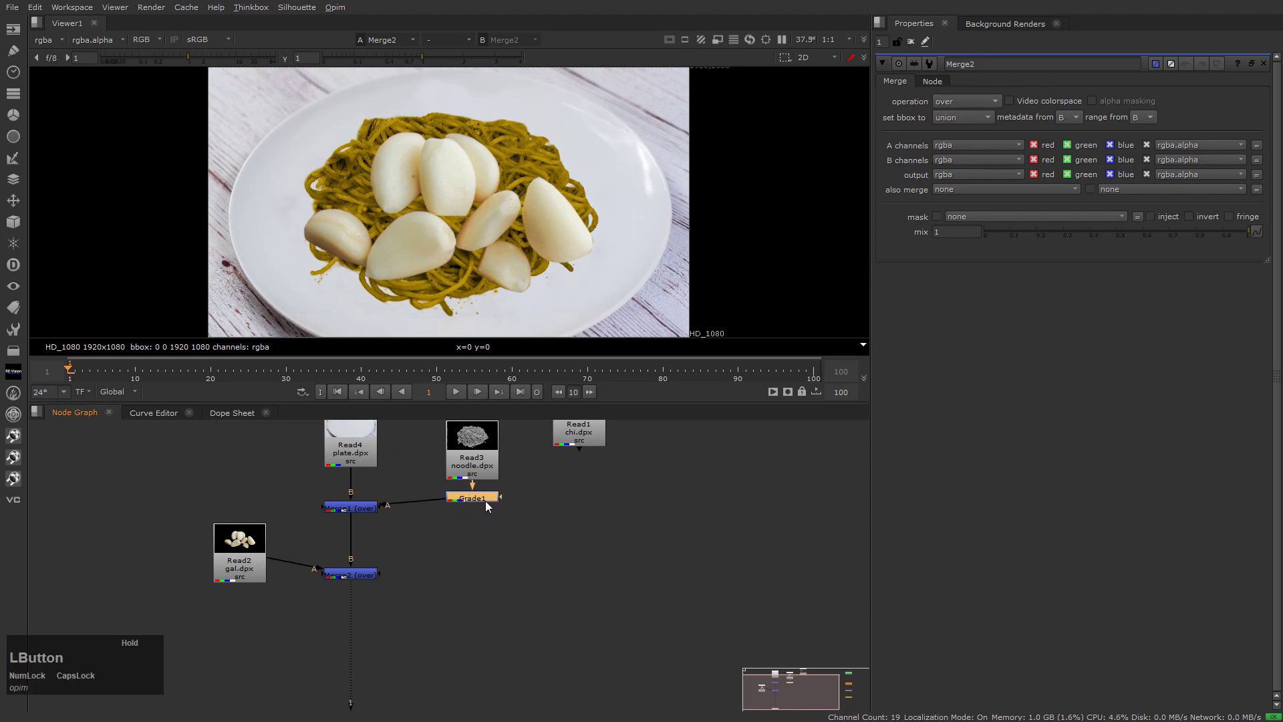
left_click(499, 612)
middle_click_drag(496, 632, 509, 565)
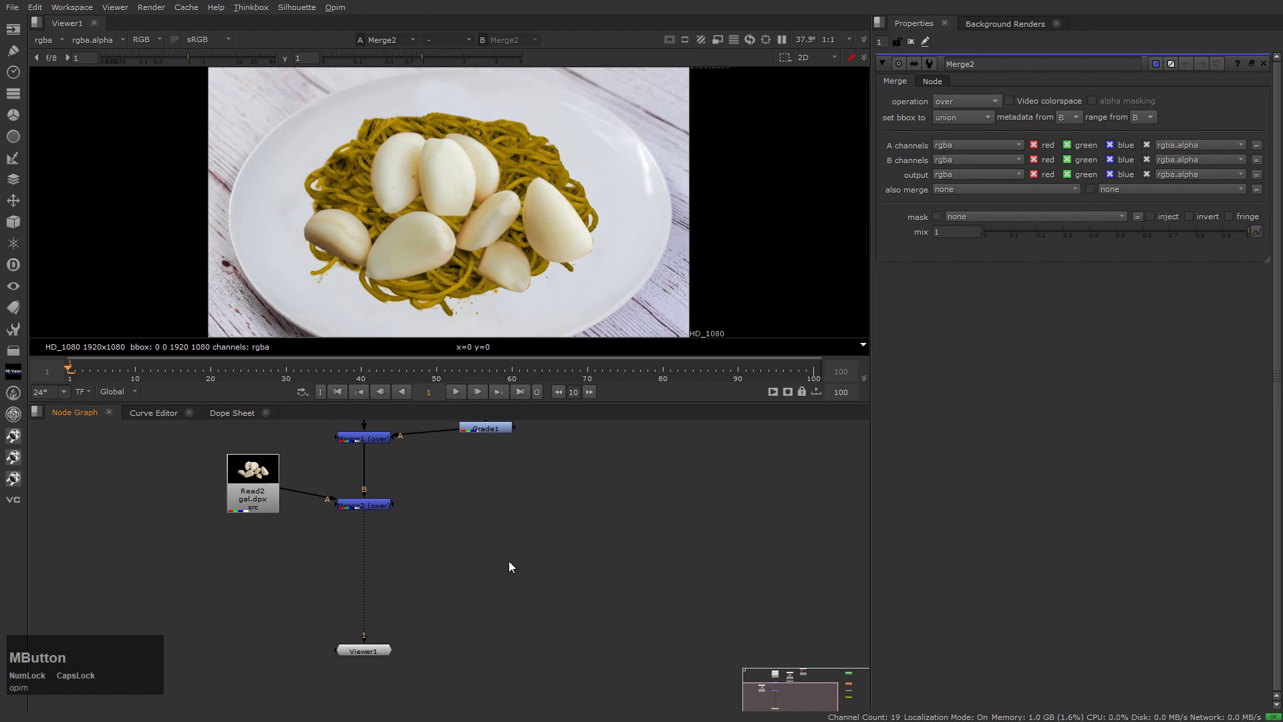
left_click_drag(379, 648, 378, 688)
middle_click_drag(455, 590, 486, 647)
left_click(475, 645)
scroll(481, 203, "up", 2)
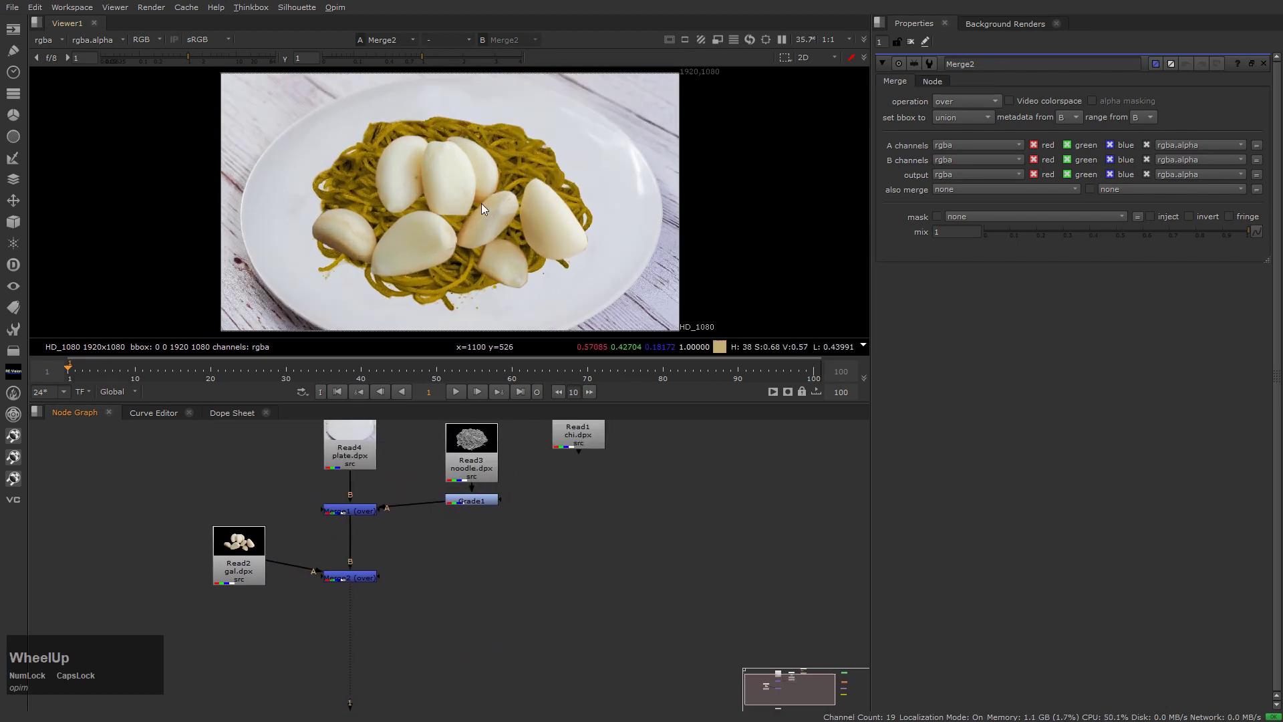
left_click(483, 213)
key("h")
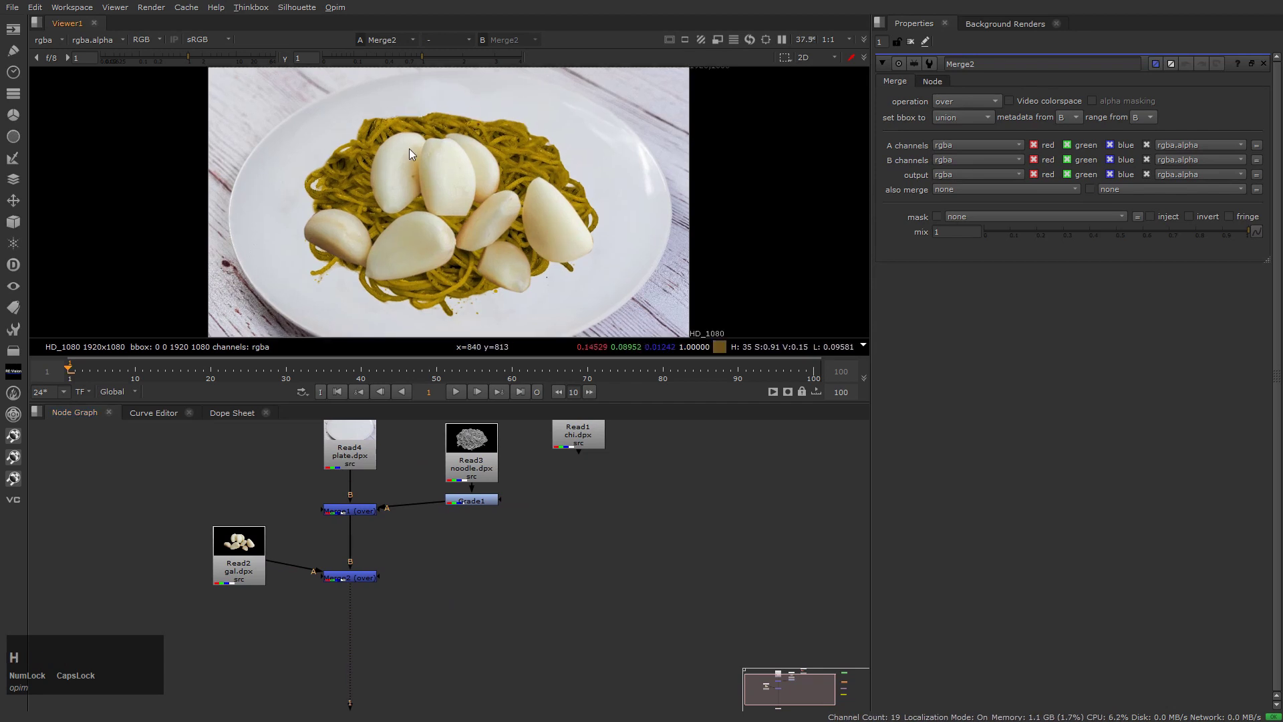
Insert Blur1 between the gal.dpx Read node and Merge2, align it below gal.dpx, and open its properties.
scroll(494, 525, "down", 4)
middle_click_drag(588, 563, 526, 565)
left_click(554, 558)
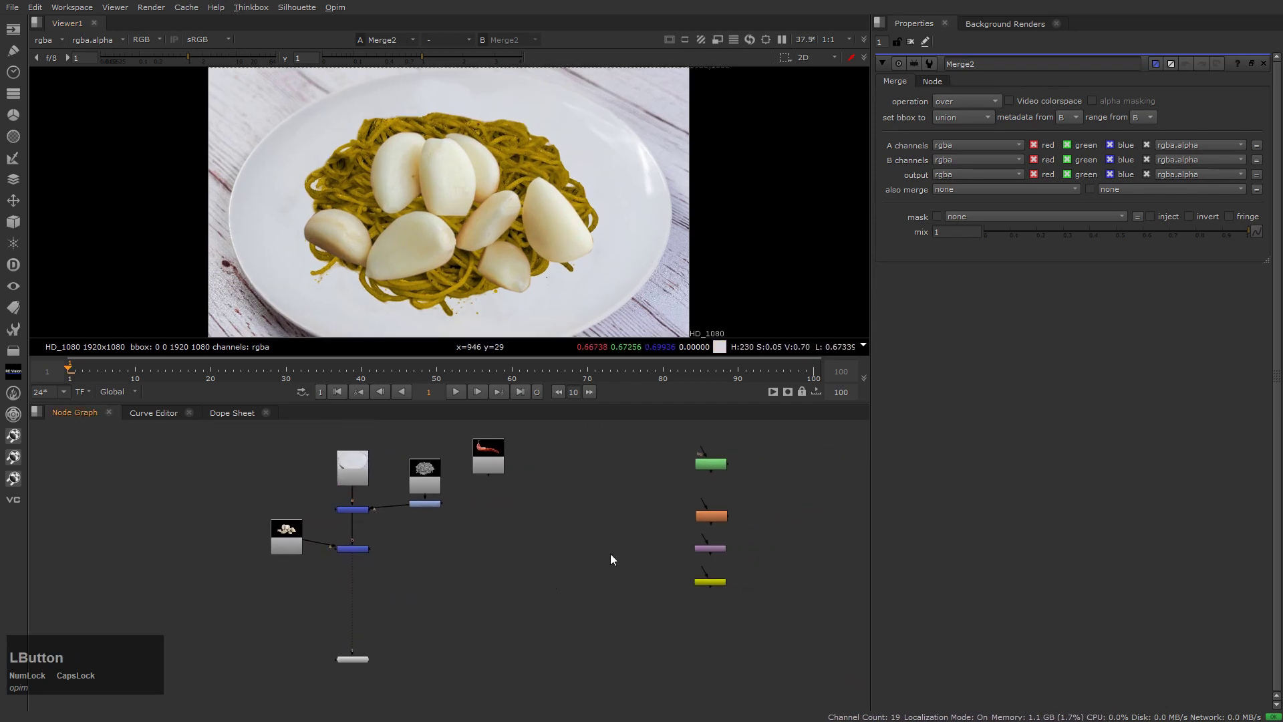
scroll(605, 556, "down", 1)
left_click_drag(731, 512, 217, 494)
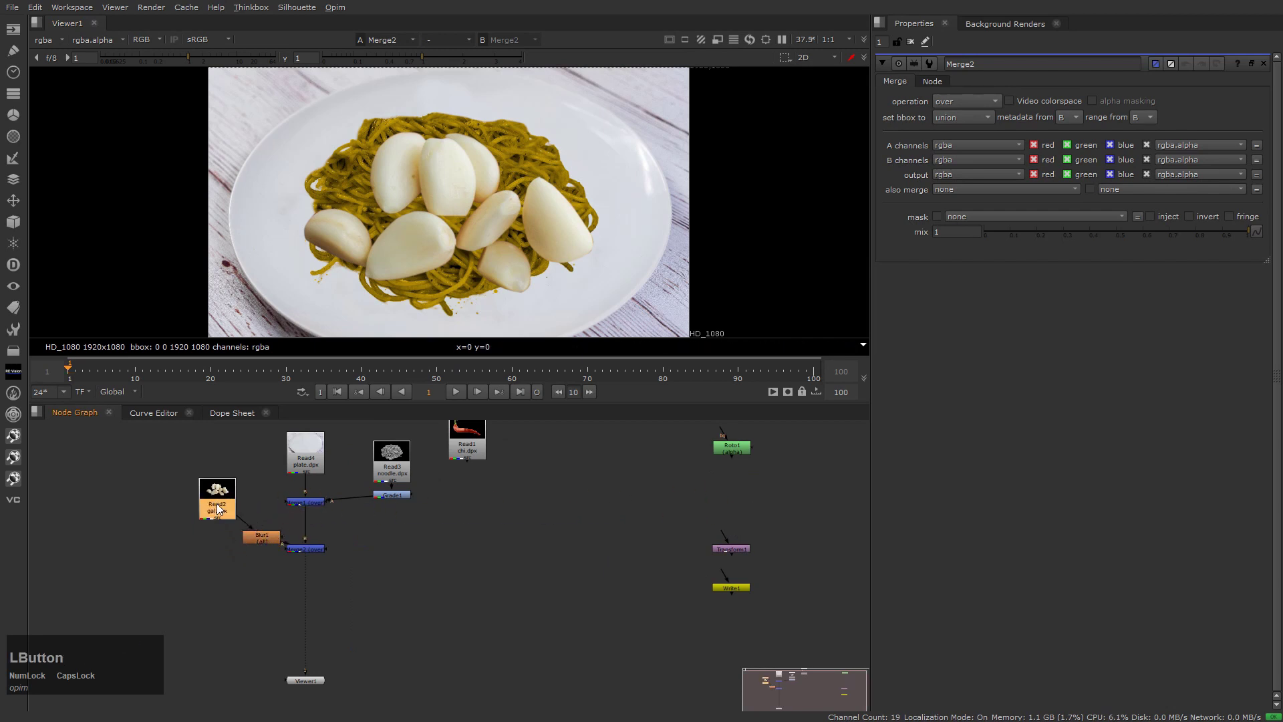
left_click_drag(256, 541, 214, 553)
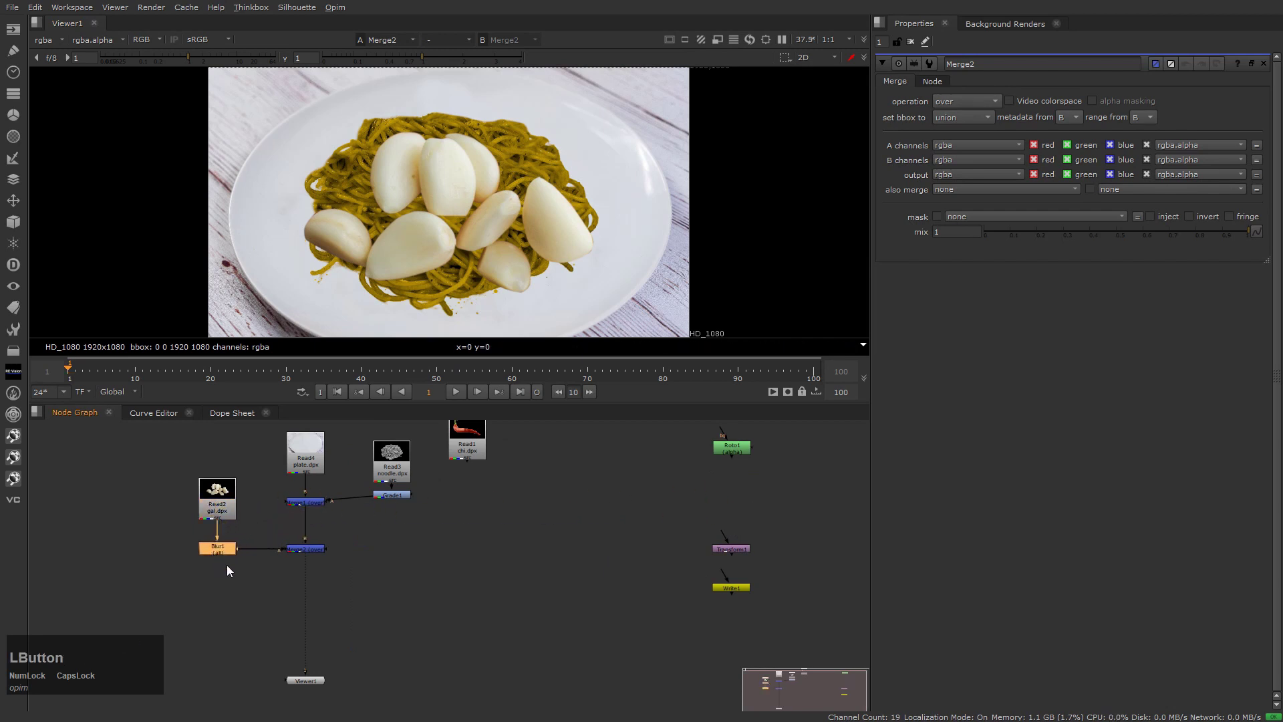
double_click(219, 549)
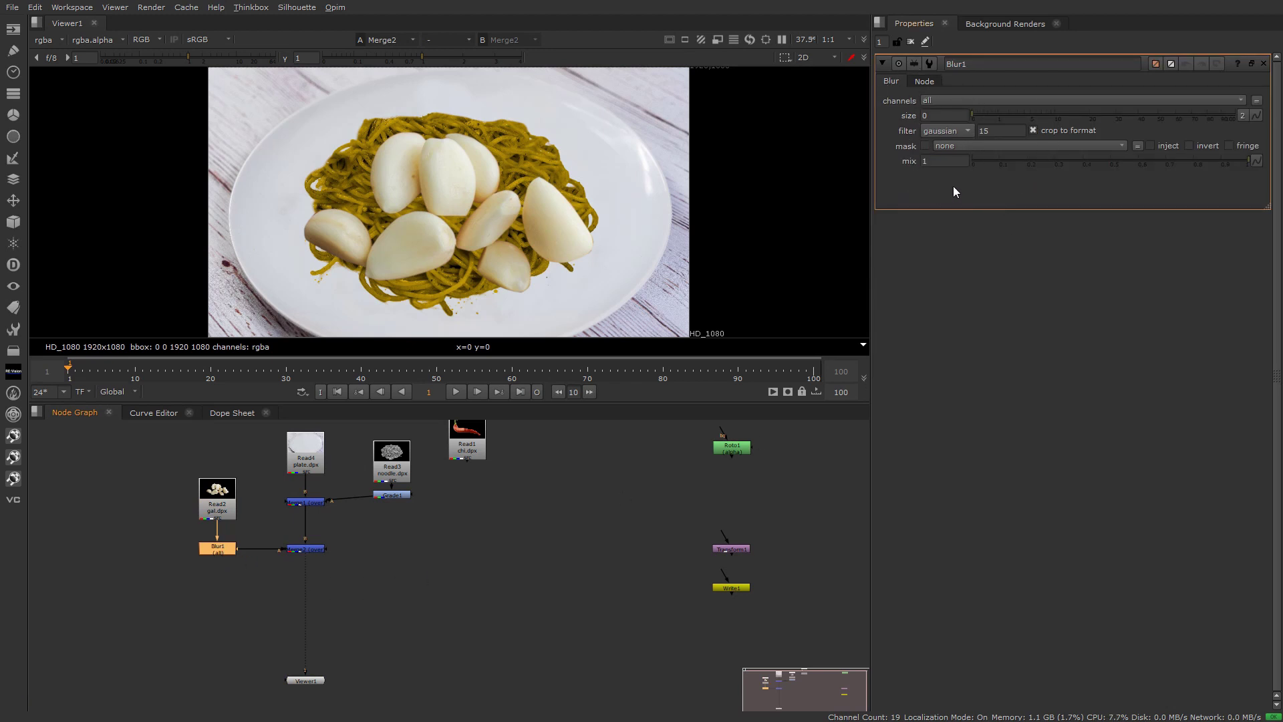
Blur the garlic through Blur1, first with a size of 100 and finally with a size of 900.
left_click_drag(973, 114, 1236, 119)
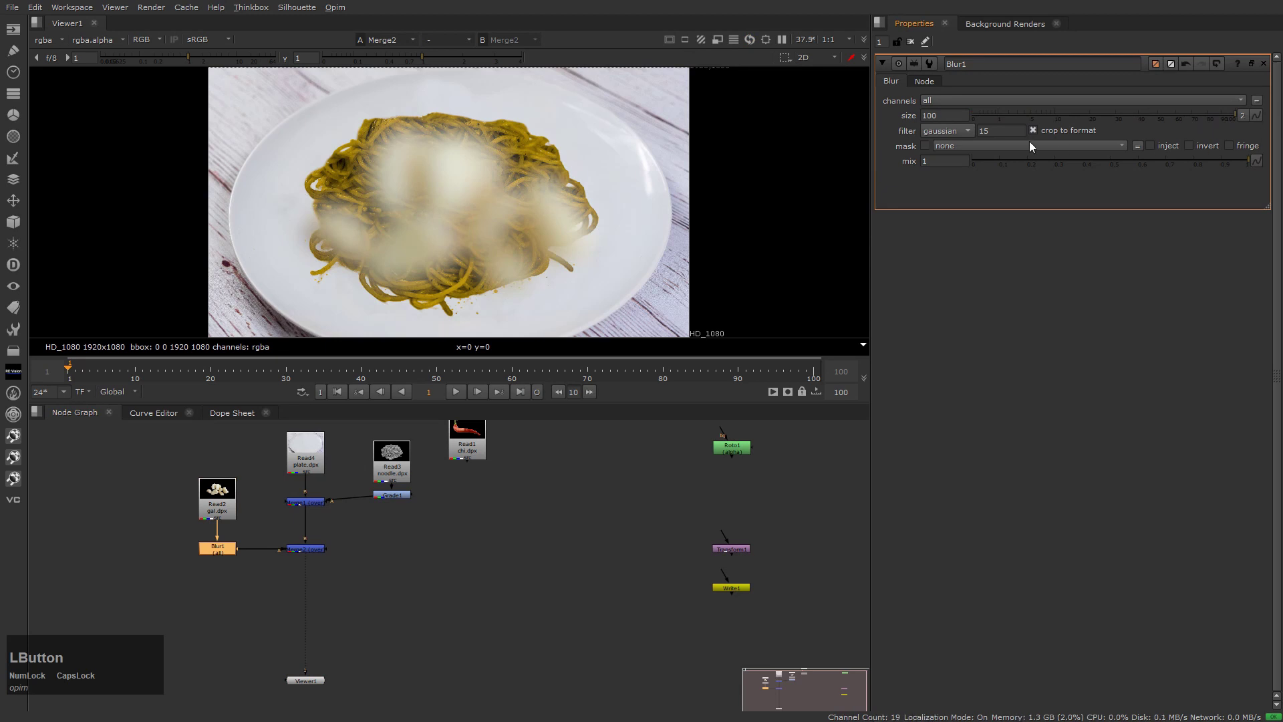
left_click(923, 115)
scroll(924, 115, "up", 2)
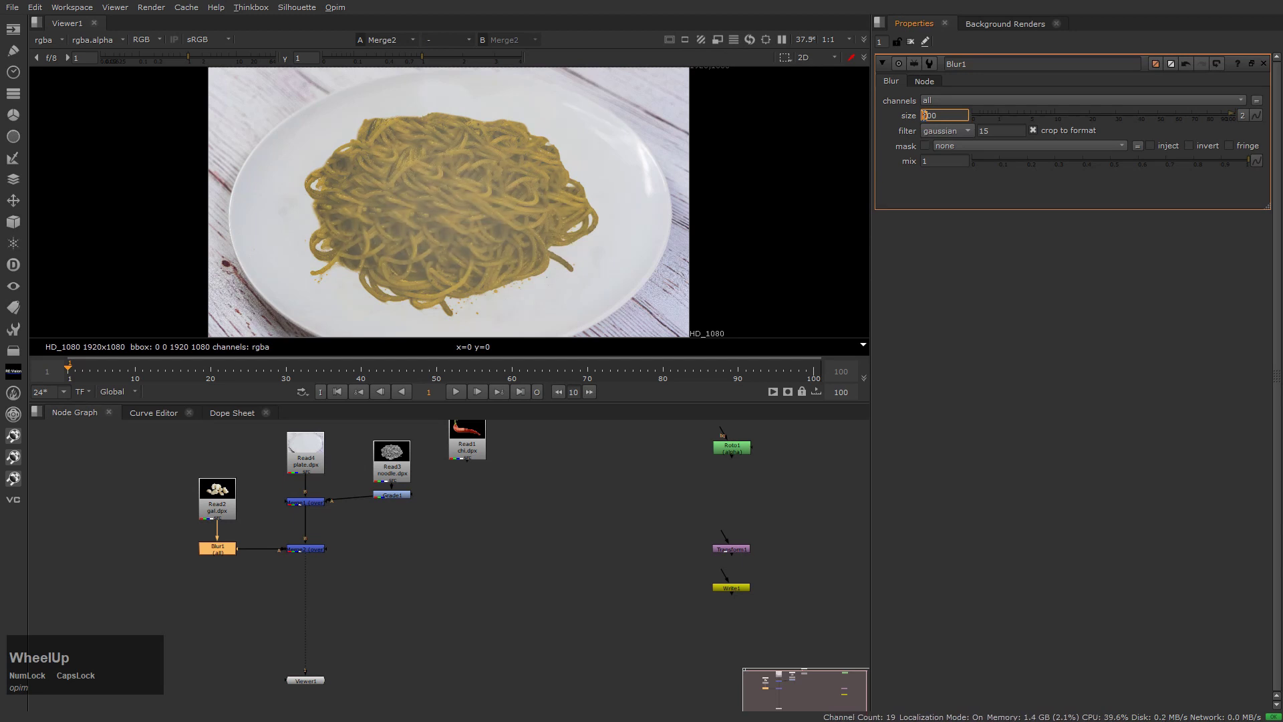
left_click(426, 584)
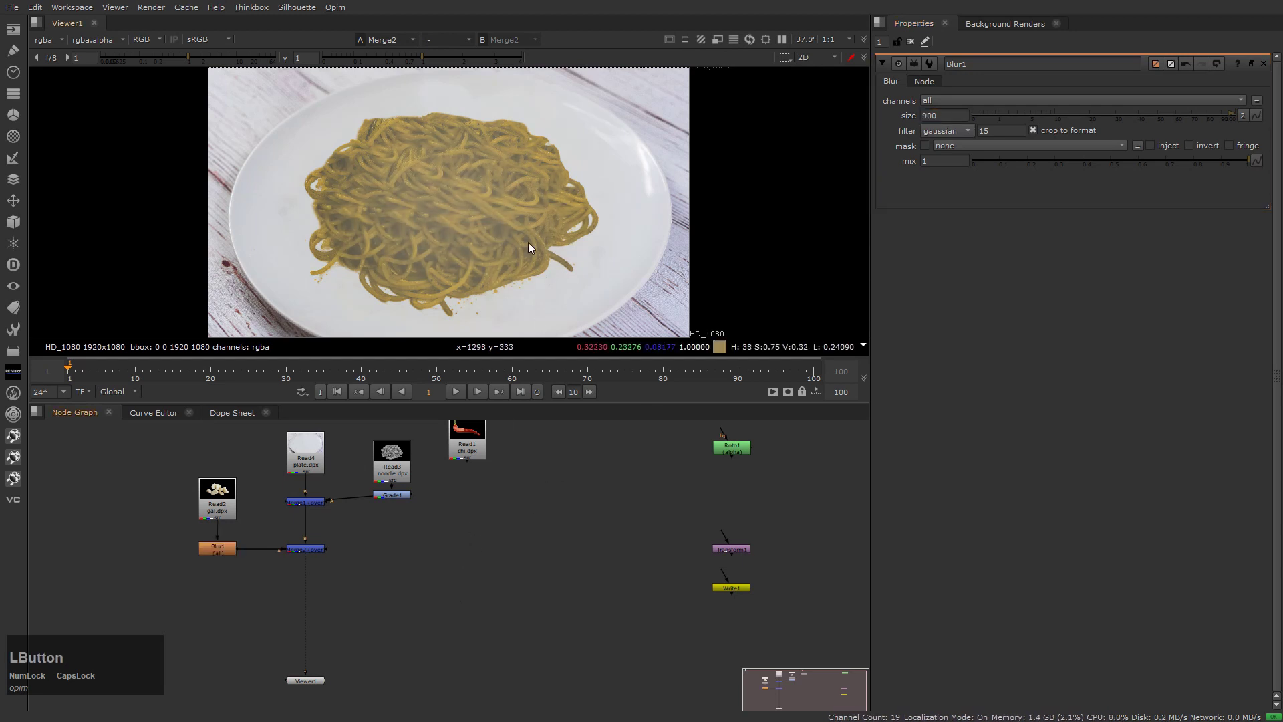
Place the chi.dpx Read node to the right of Merge2, below the noodle branch.
scroll(410, 574, "down", 2)
middle_click_drag(410, 574, 450, 581)
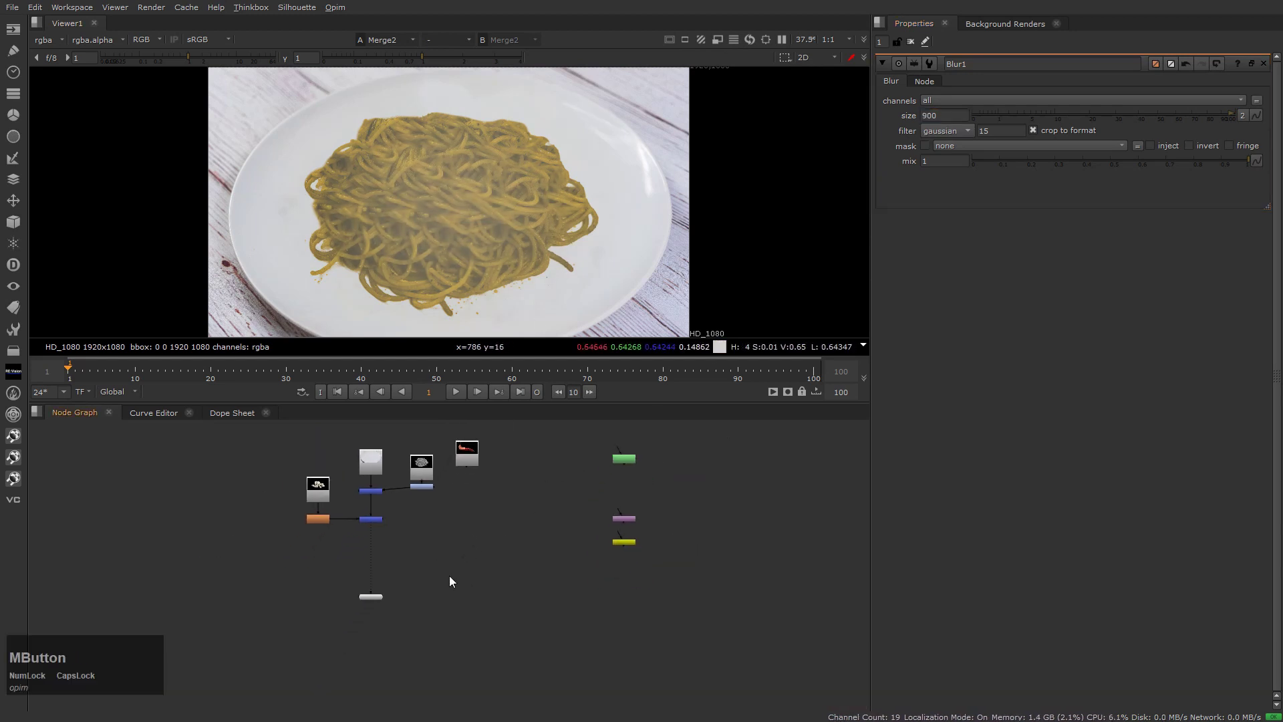
scroll(379, 541, "up", 3)
left_click(375, 503)
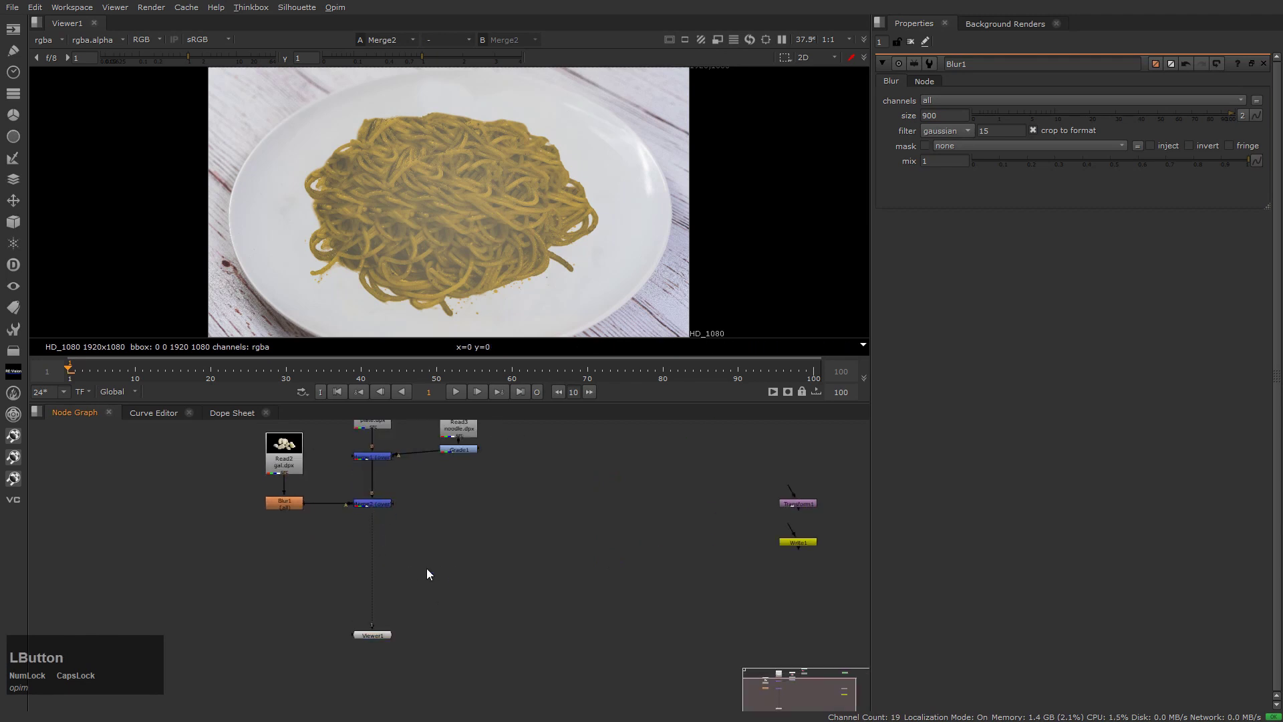
middle_click_drag(515, 532, 481, 633)
left_click_drag(498, 494, 417, 615)
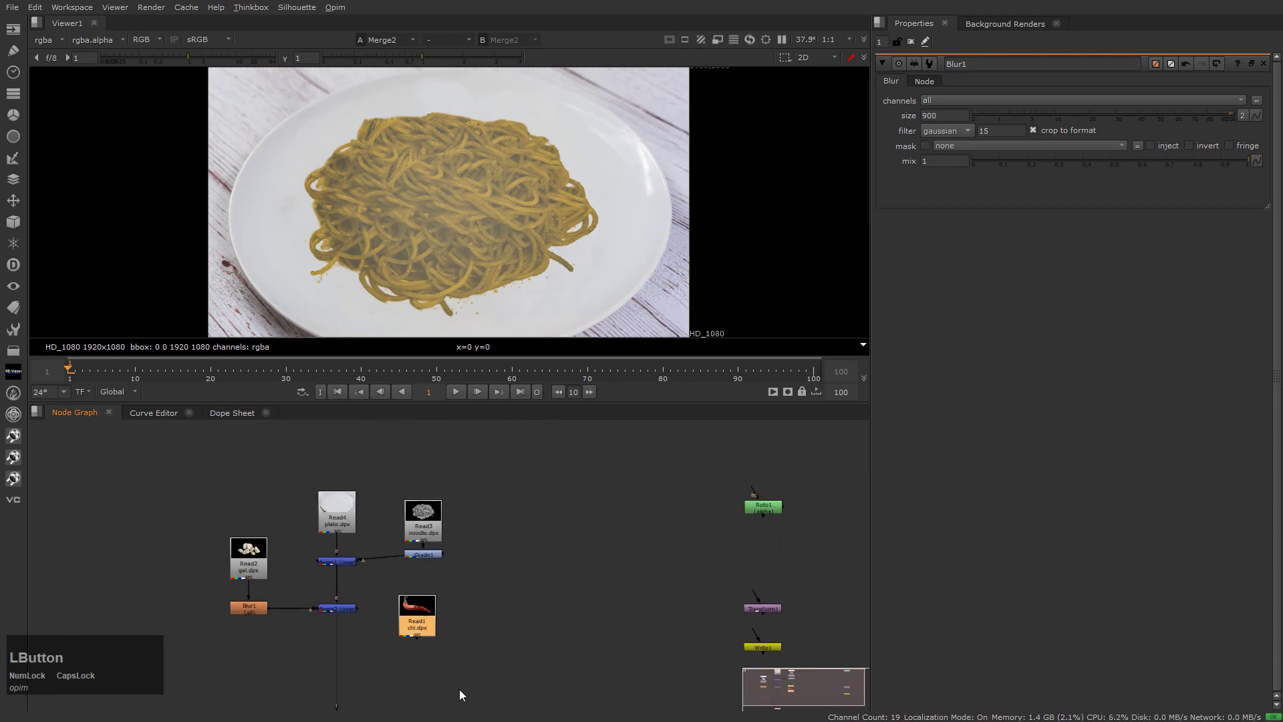
middle_click_drag(442, 681, 485, 584)
left_click_drag(463, 533, 468, 529)
Add a Merge node between Merge2 and Viewer1, and connect chi.dpx to its A input.
left_click(398, 580)
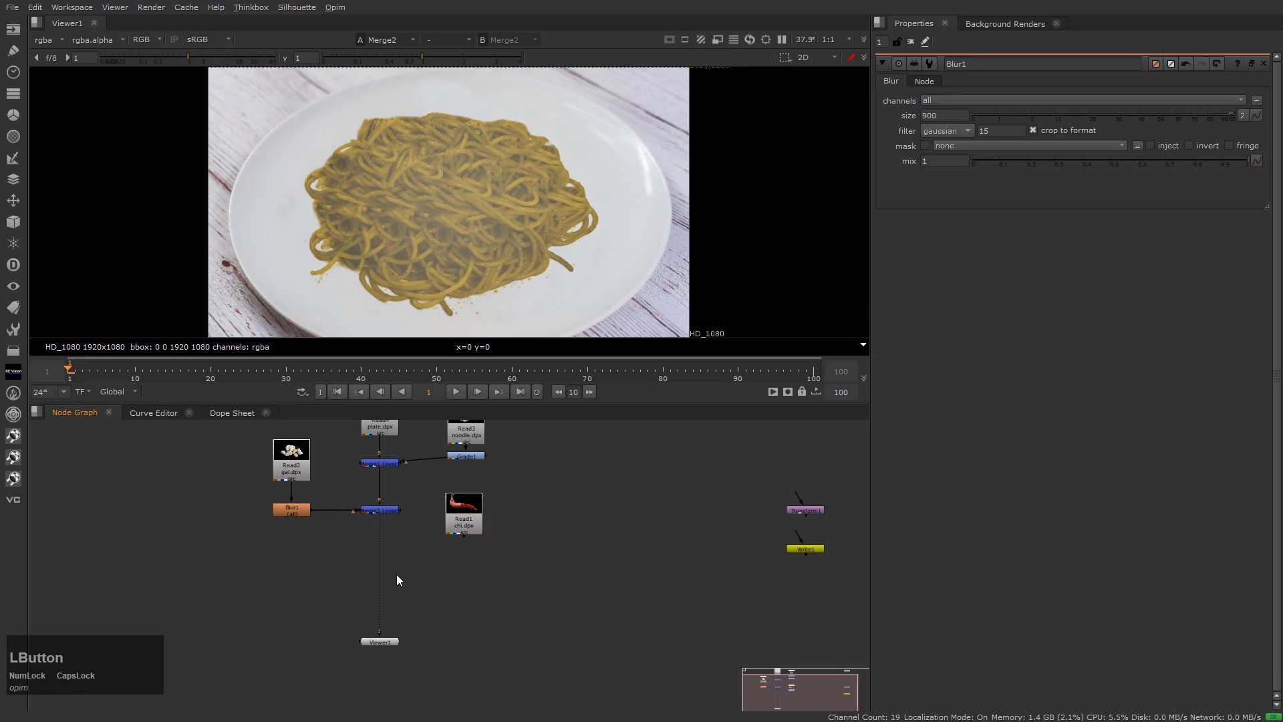
key("m")
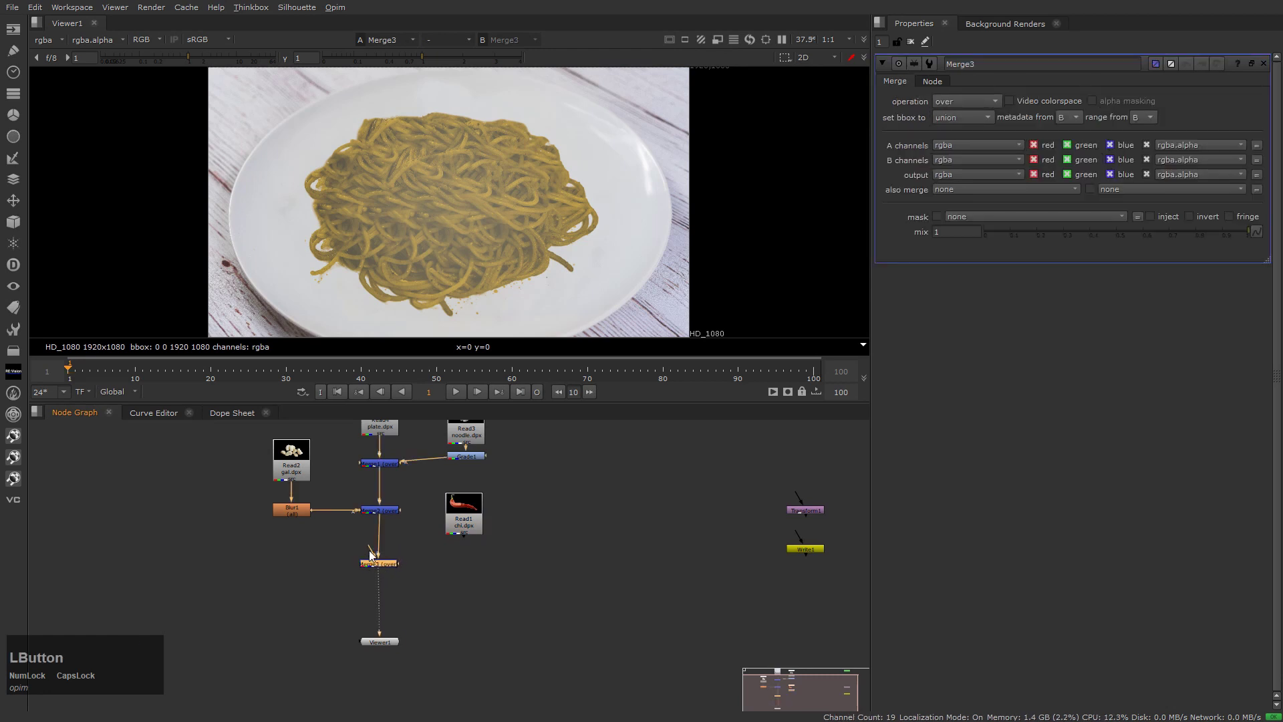
left_click_drag(371, 546, 463, 531)
left_click_drag(379, 564, 378, 559)
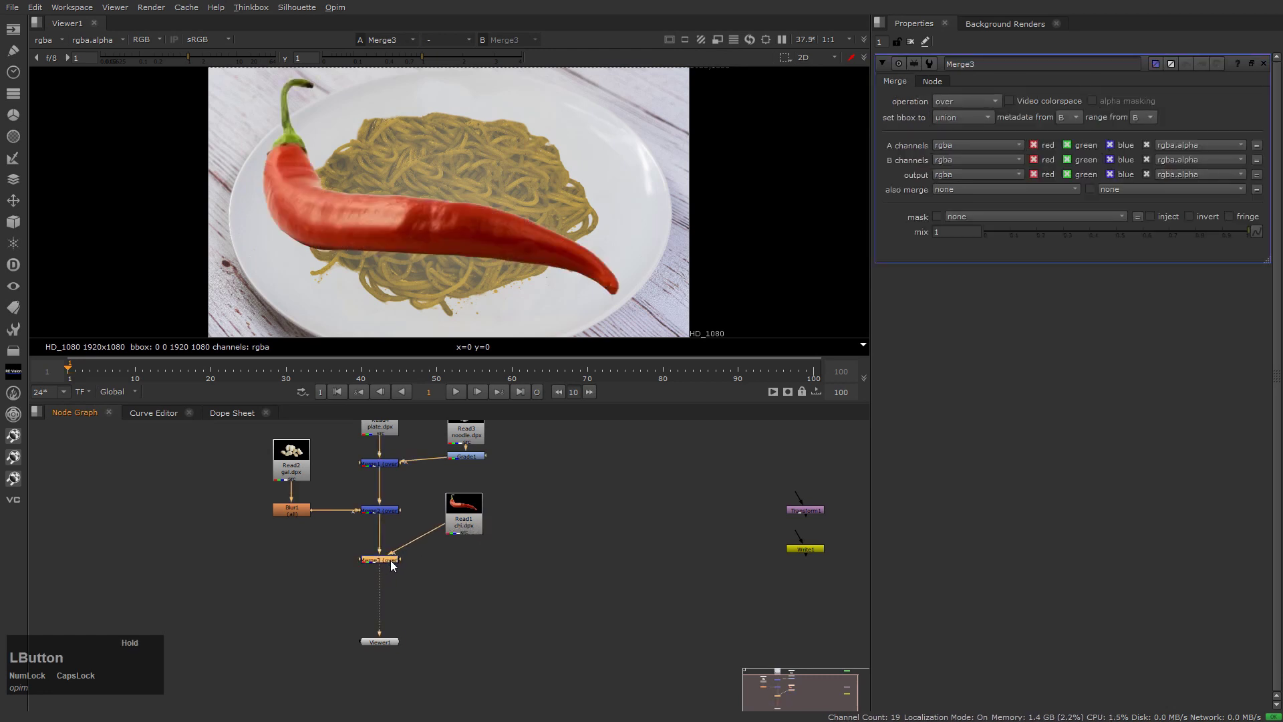
left_click(424, 616)
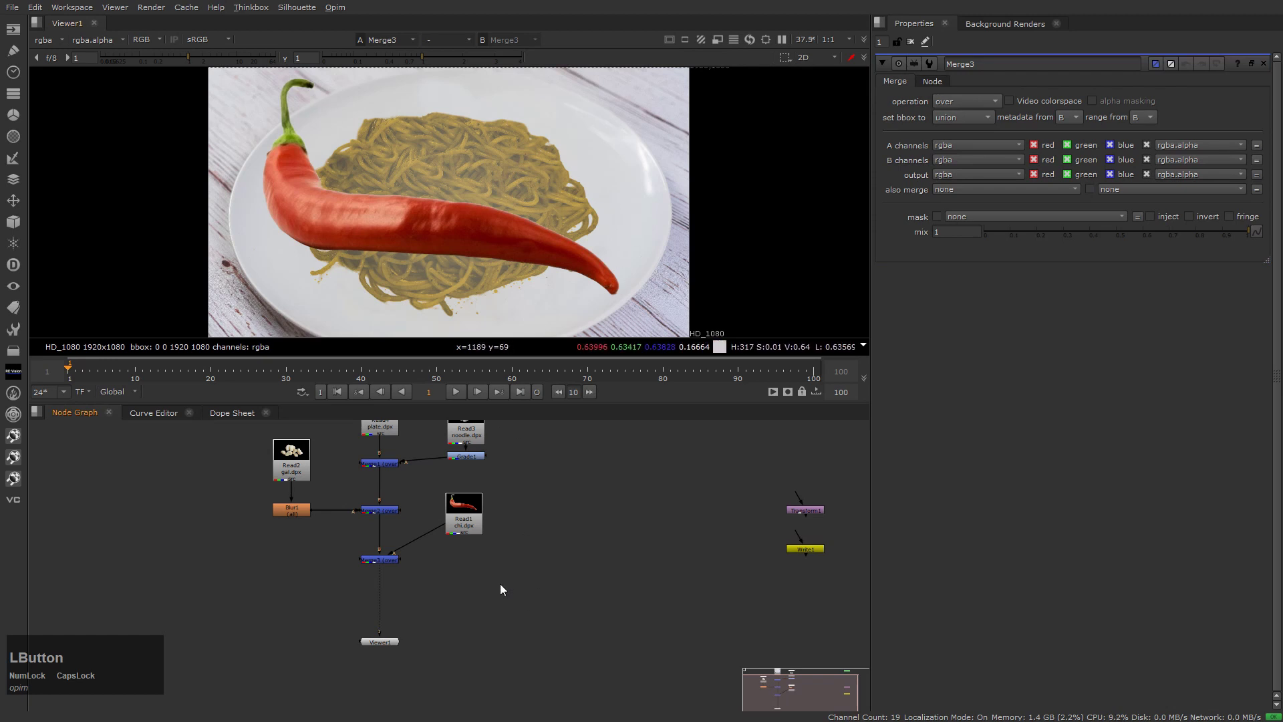
Insert Roto1 between the chi.dpx Read node and Merge3, with Merge3 moved lower to make room.
scroll(507, 534, "down", 2)
middle_click_drag(564, 551, 548, 566)
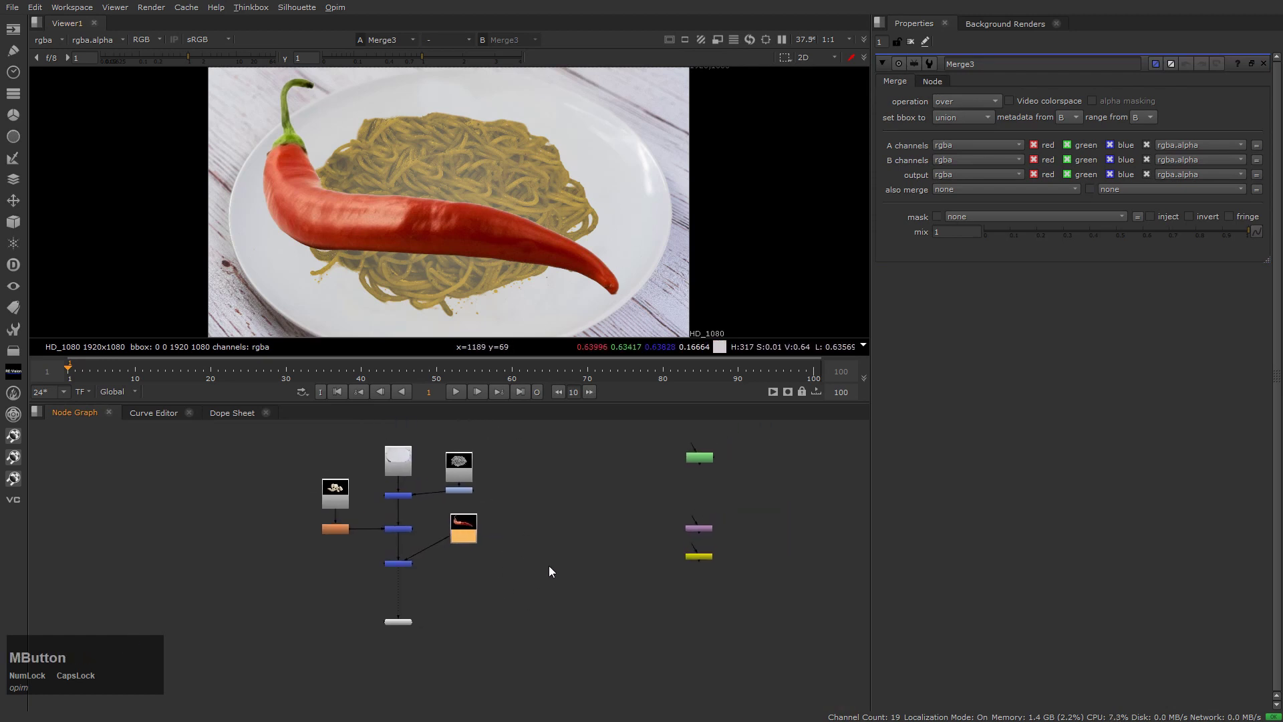
left_click_drag(701, 462, 630, 534)
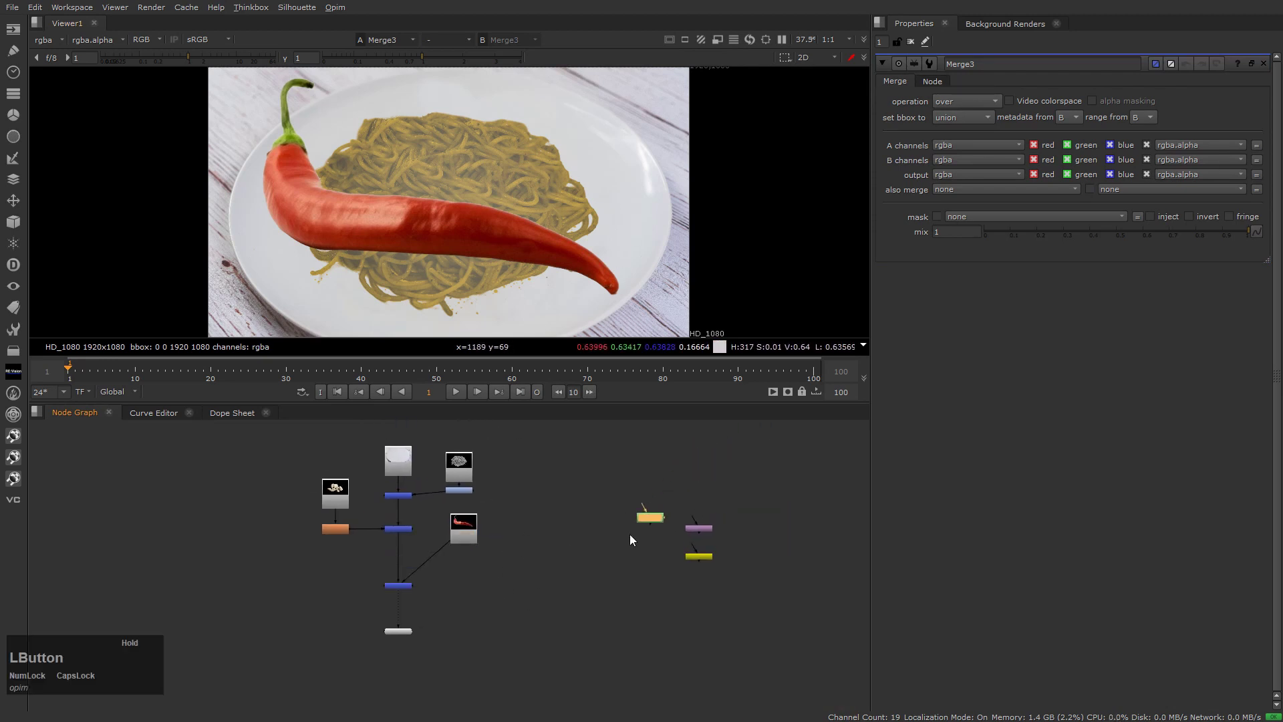
left_click_drag(439, 551, 462, 560)
scroll(463, 560, "up", 3)
left_click(464, 620)
scroll(471, 540, "up", 3)
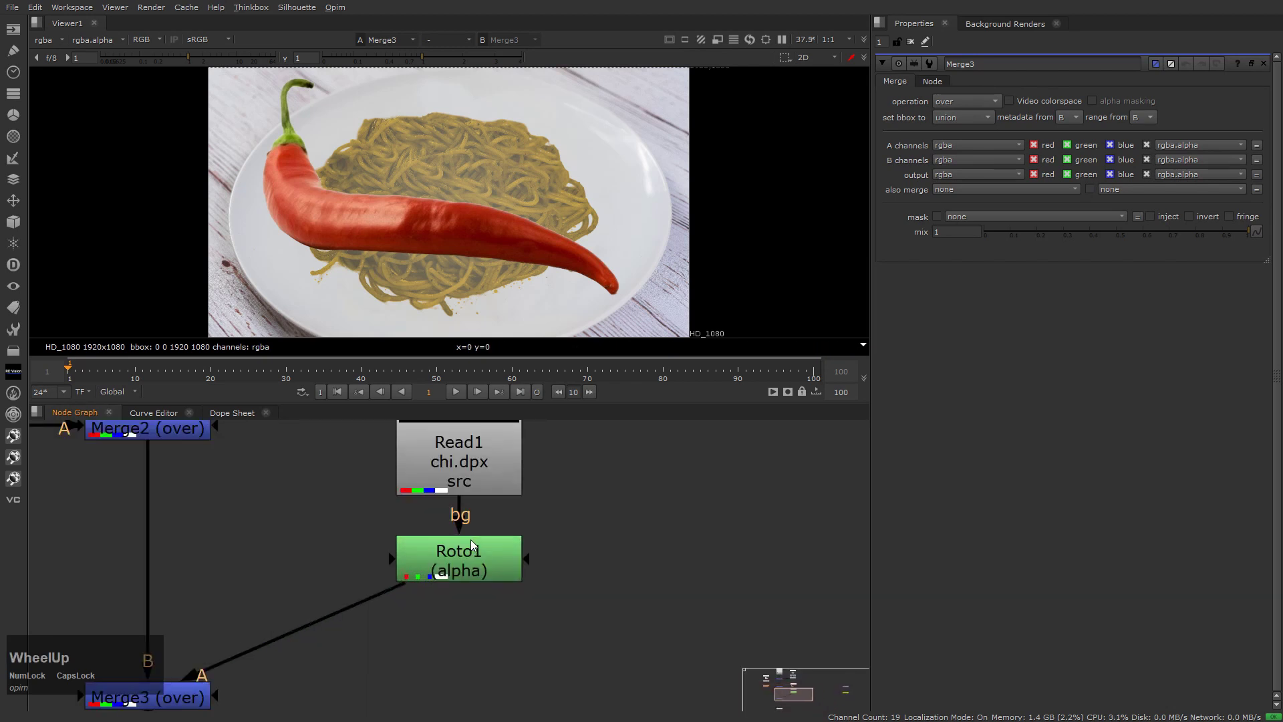
Open Roto1's properties and set its output channels to rgba.
double_click(462, 572)
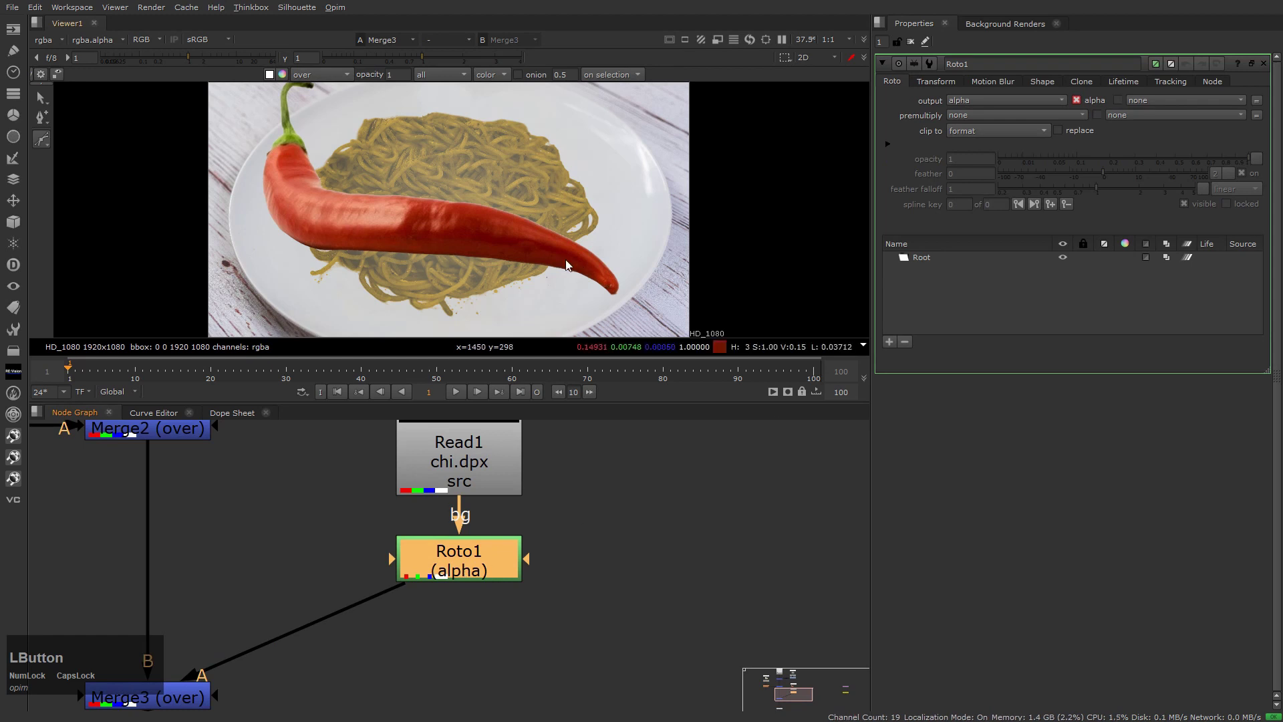
left_click(1020, 102)
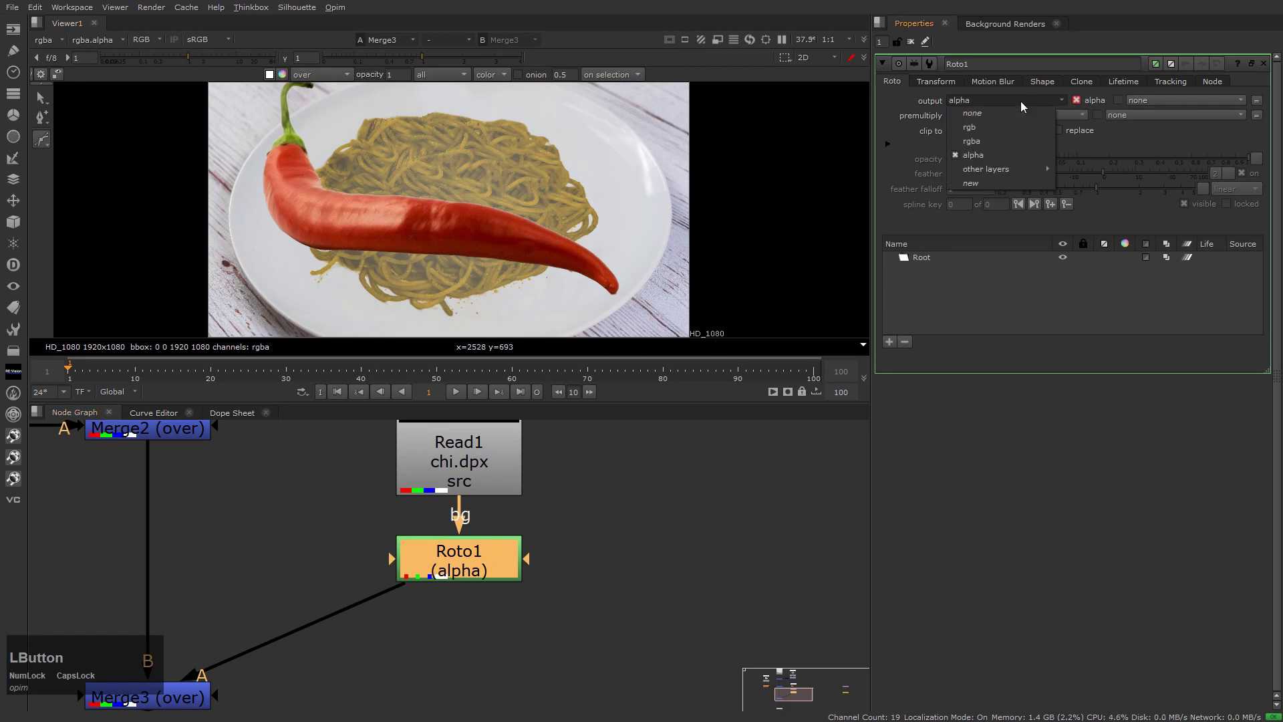
left_click(1011, 140)
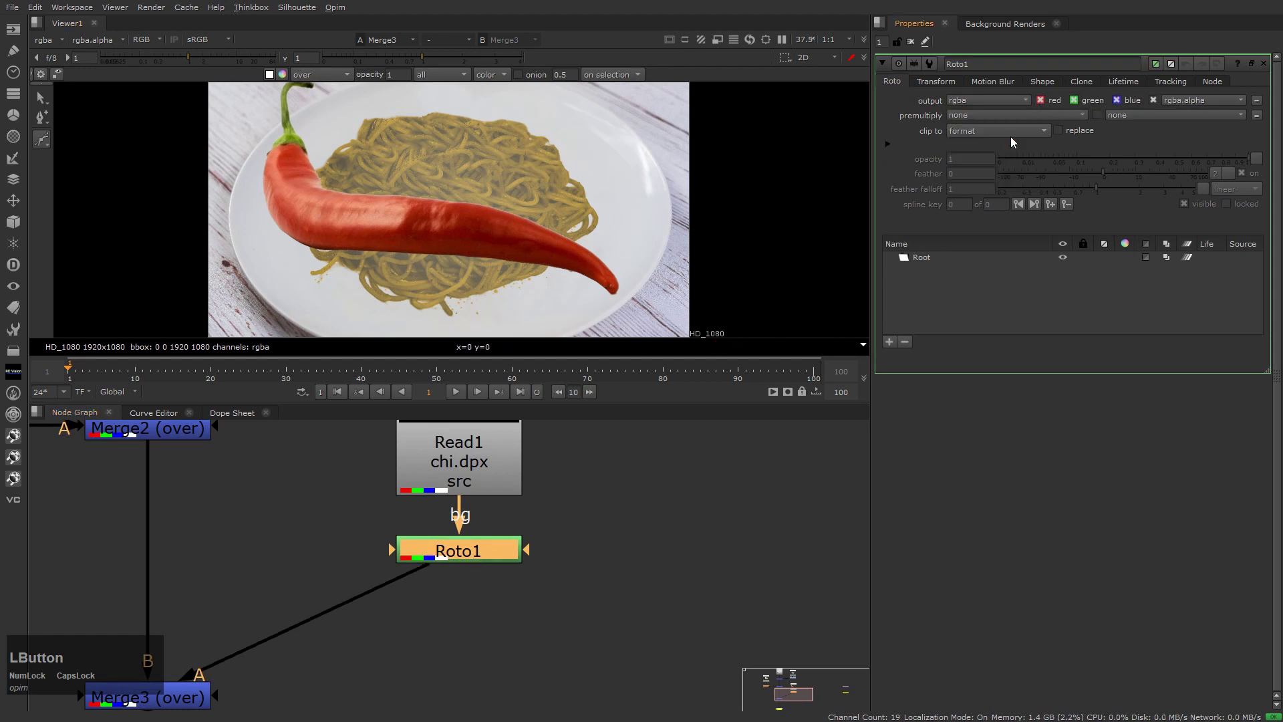
Set Roto1's paint color to black with an alpha of 0, and close the color picker.
left_click(282, 75)
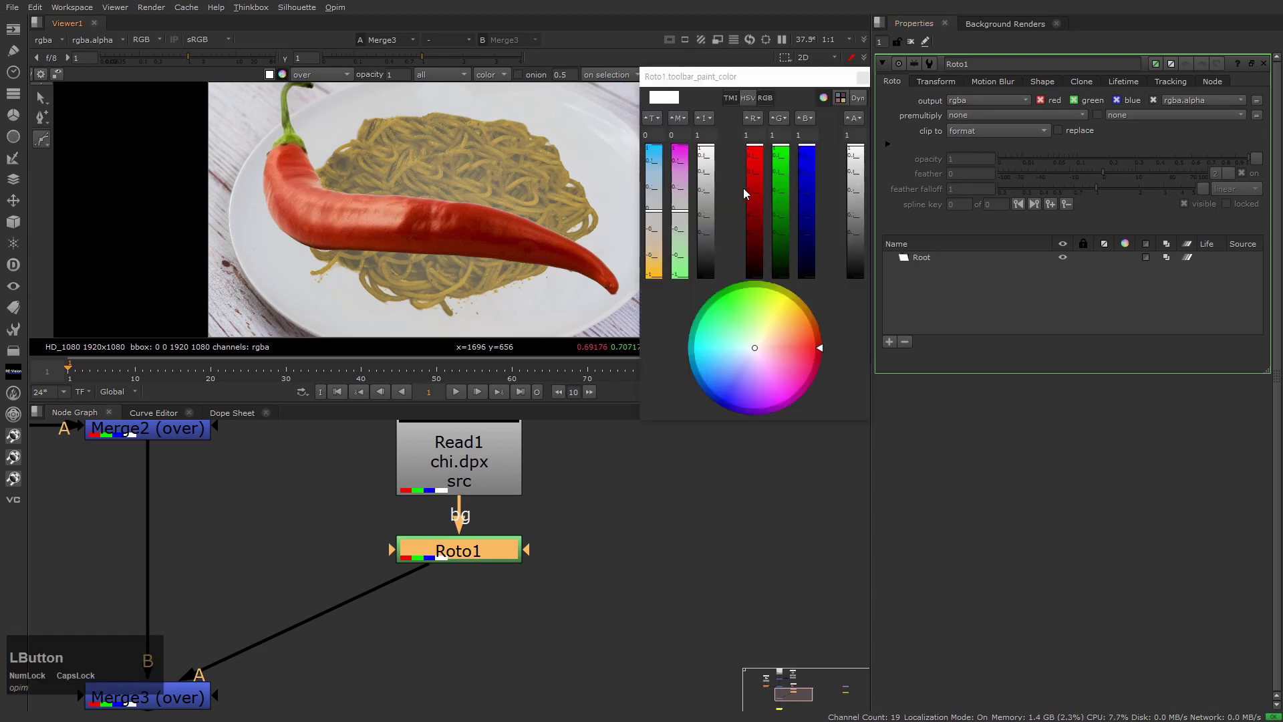
left_click_drag(706, 201, 702, 286)
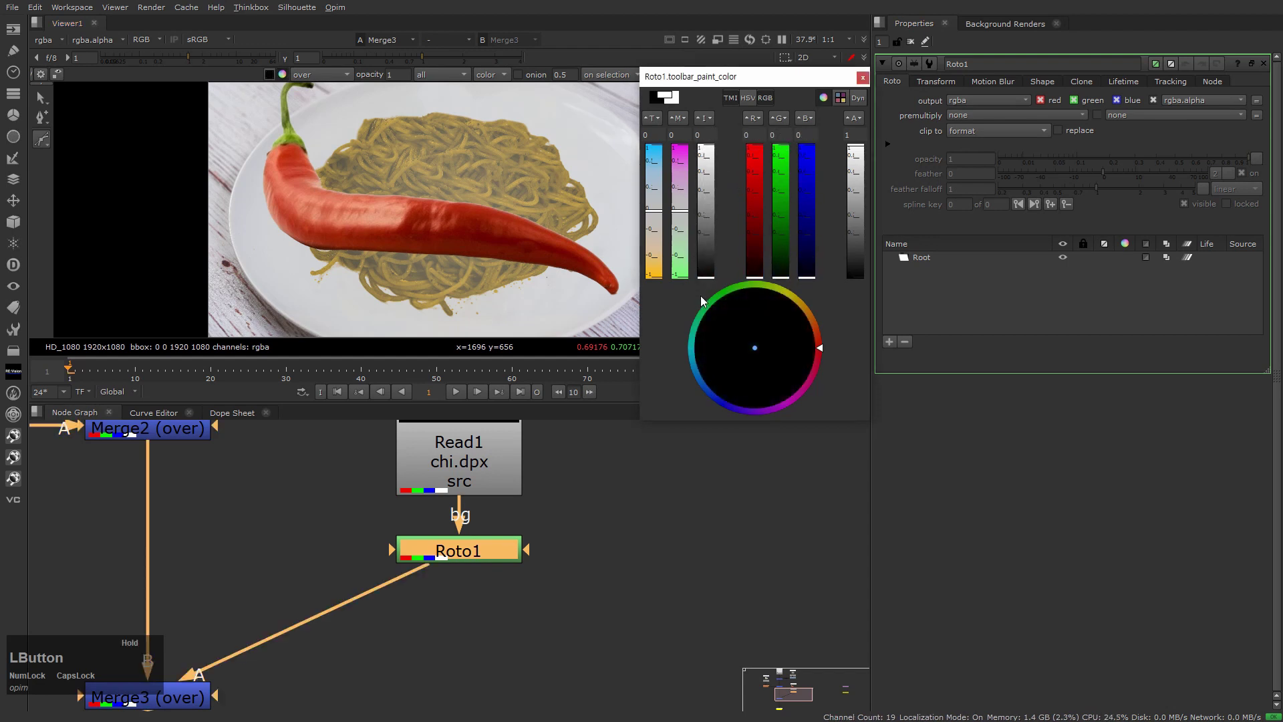
left_click_drag(854, 175, 849, 319)
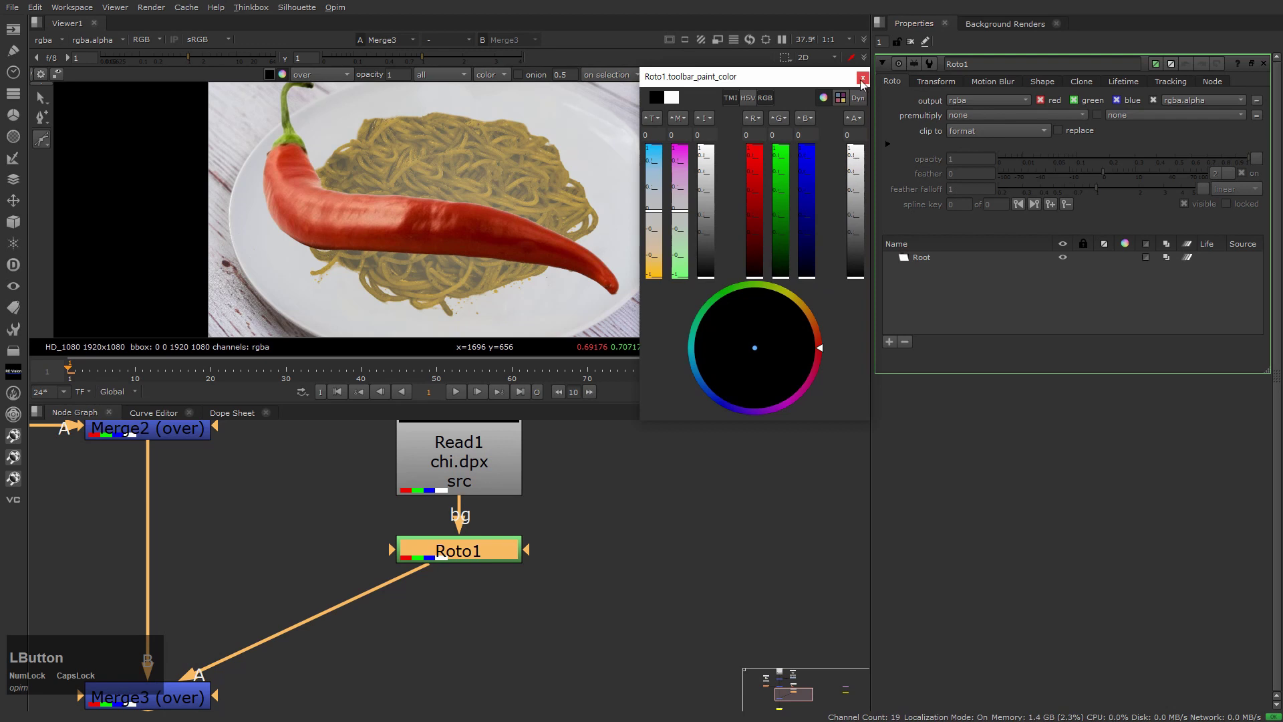
scroll(398, 257, "down", 3)
scroll(397, 253, "up", 1)
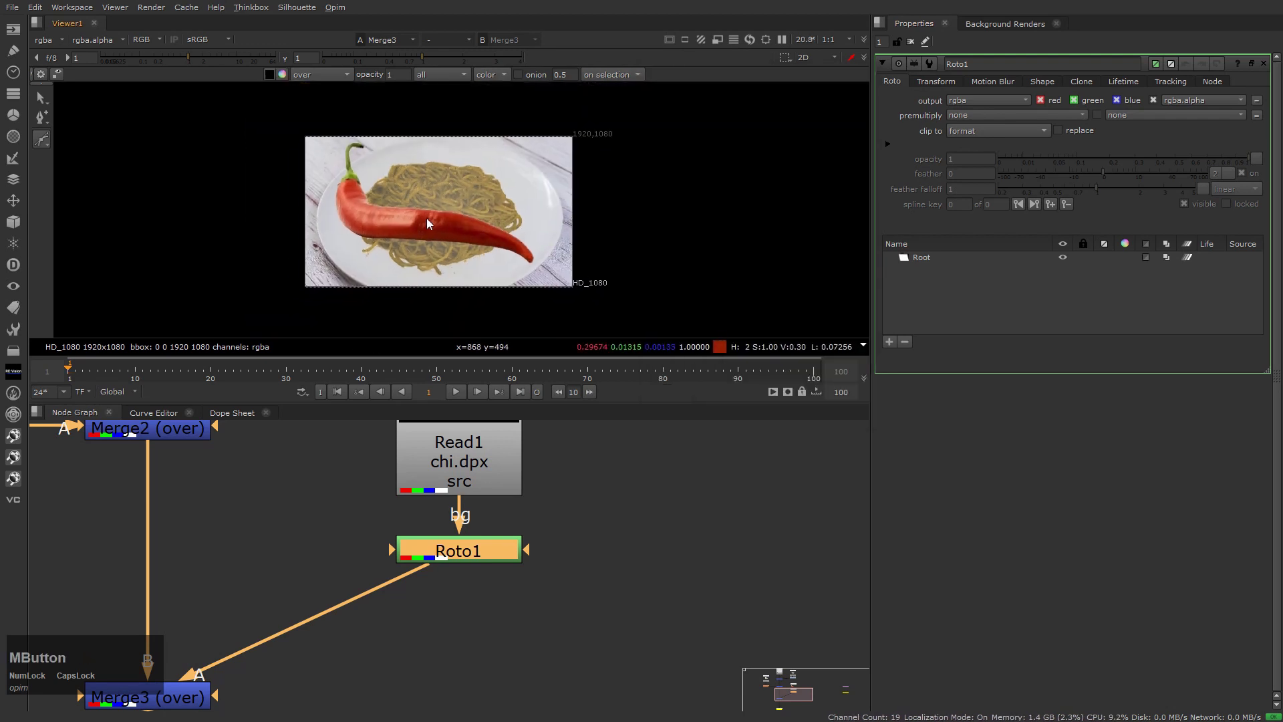
Draw a narrow four-point vertical Bezier strip across the chili near its stem end and finish the shape.
scroll(414, 212, "up", 1)
scroll(401, 200, "up", 2)
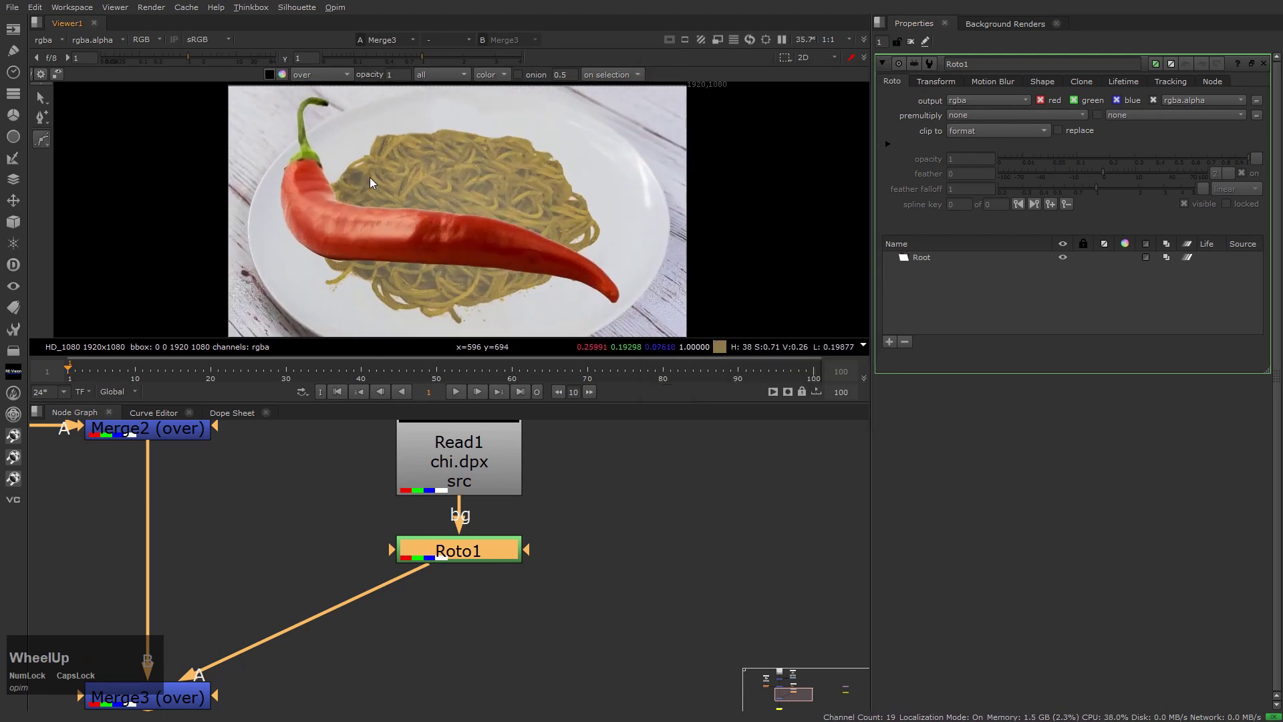
left_click(353, 173)
left_click(349, 283)
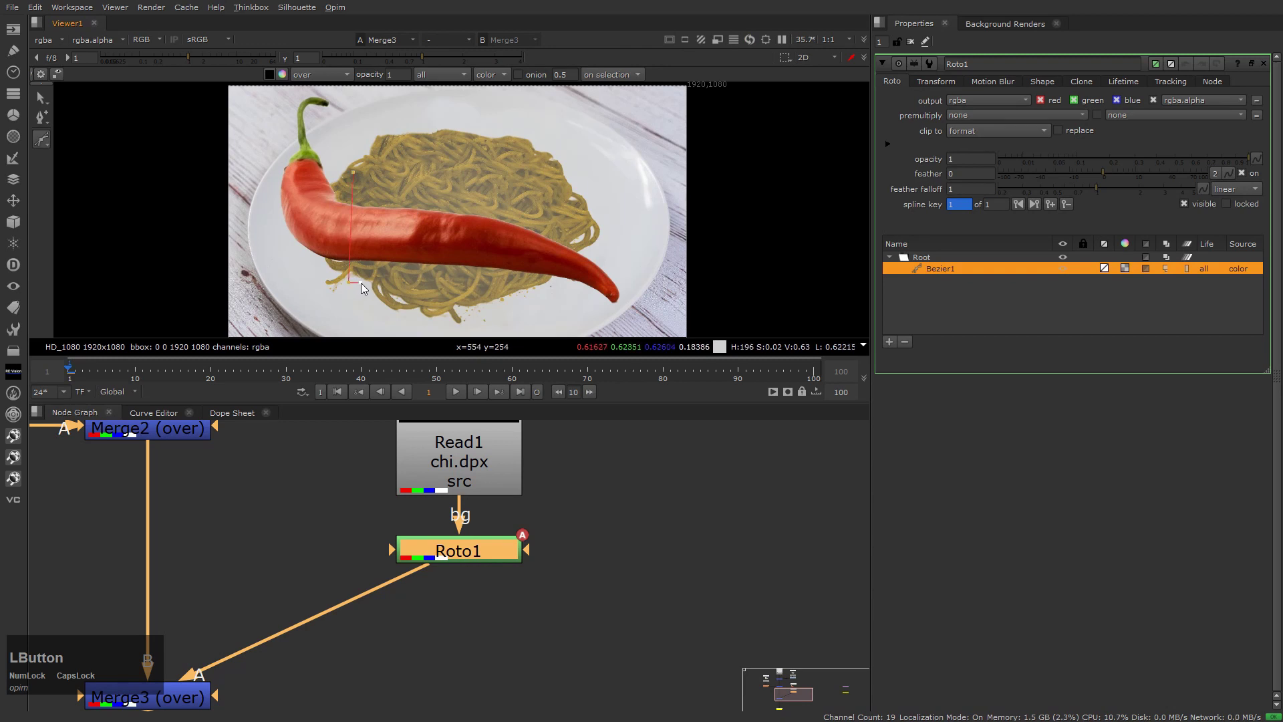
left_click(361, 282)
left_click(364, 170)
key("KP_Enter")
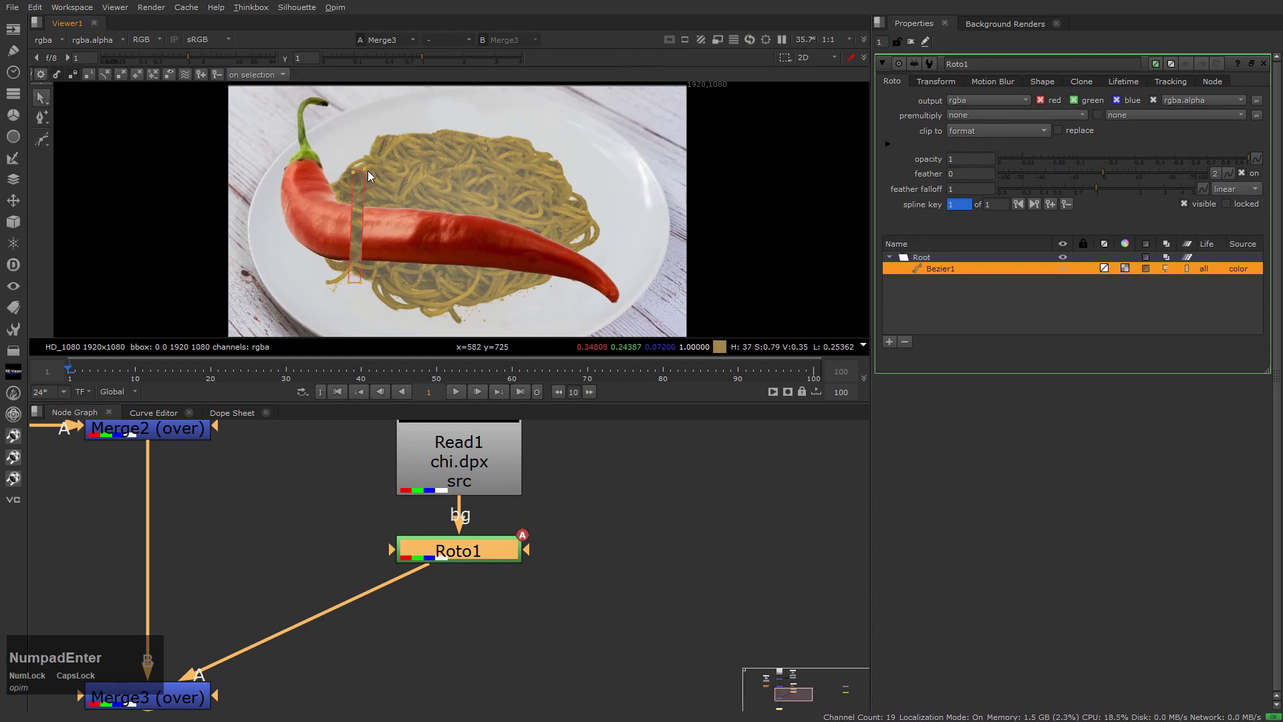
Toggle the viewer overlay off and on to inspect the first cut in the chili without the shape outline.
middle_click_drag(438, 254, 329, 309)
key("q")
key("q")
key("q")
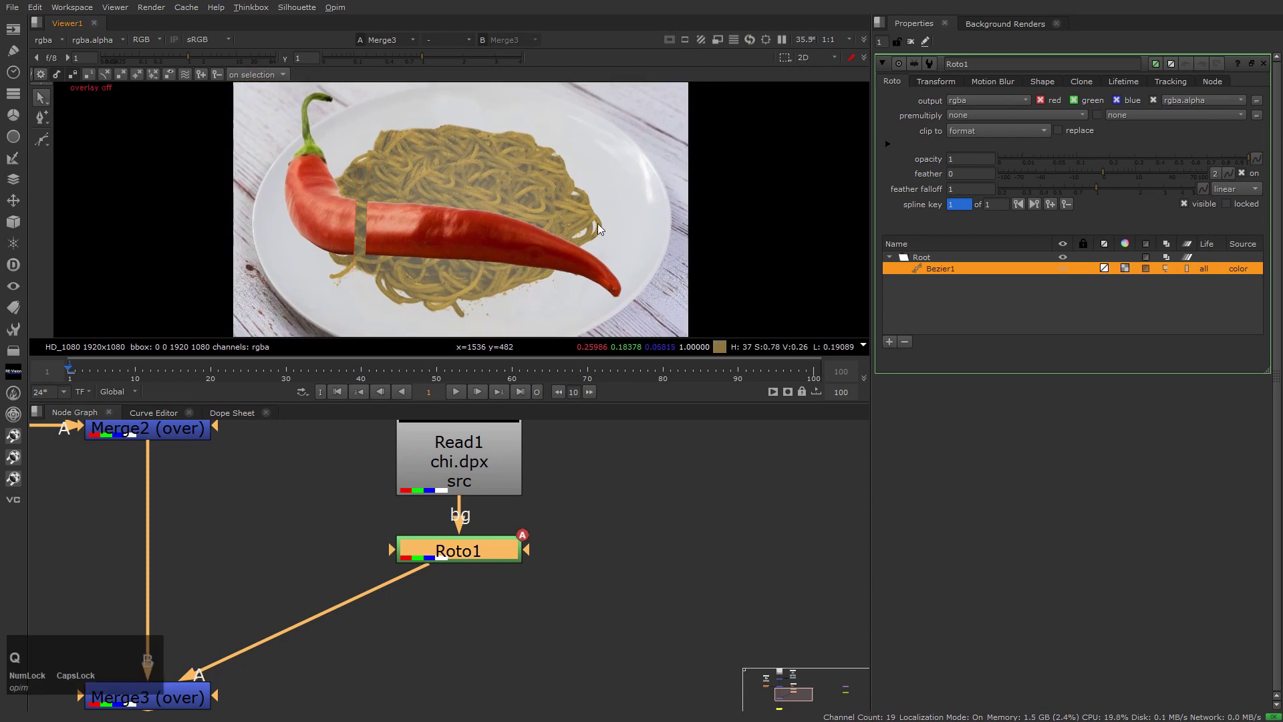
key("q")
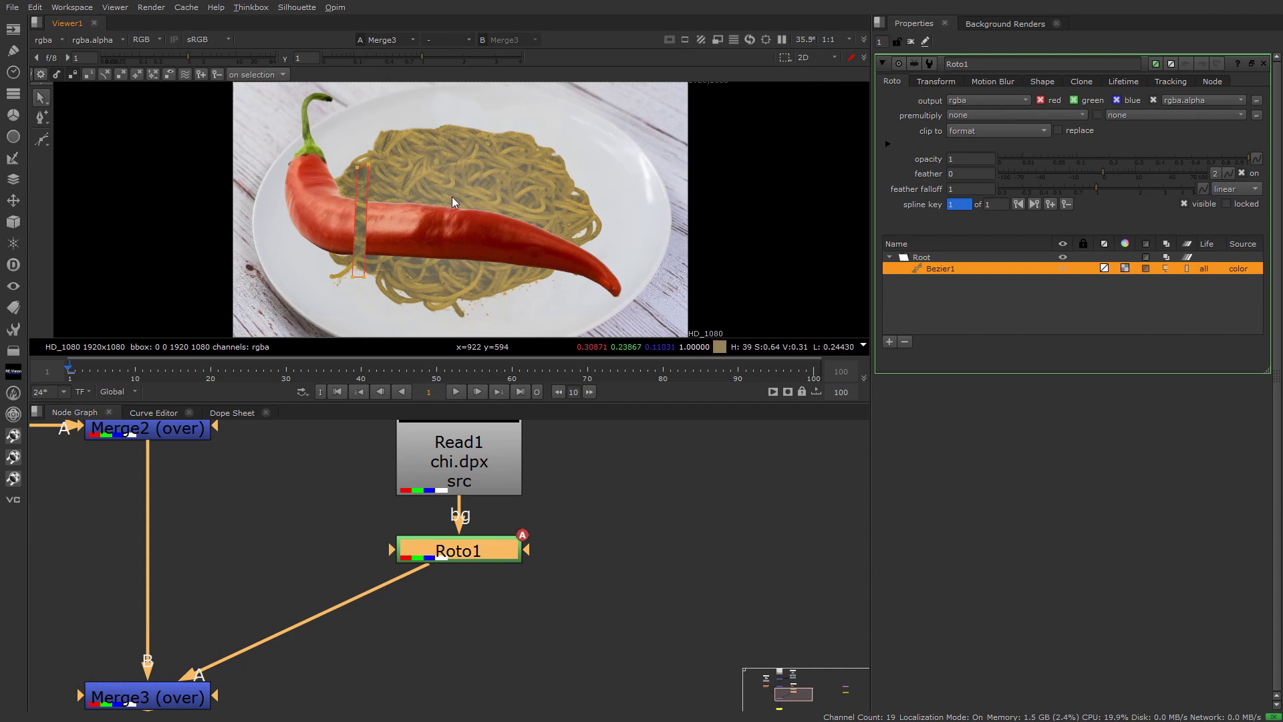
key("q")
key("q")
key("q")
key("q")
key("q")
key("q")
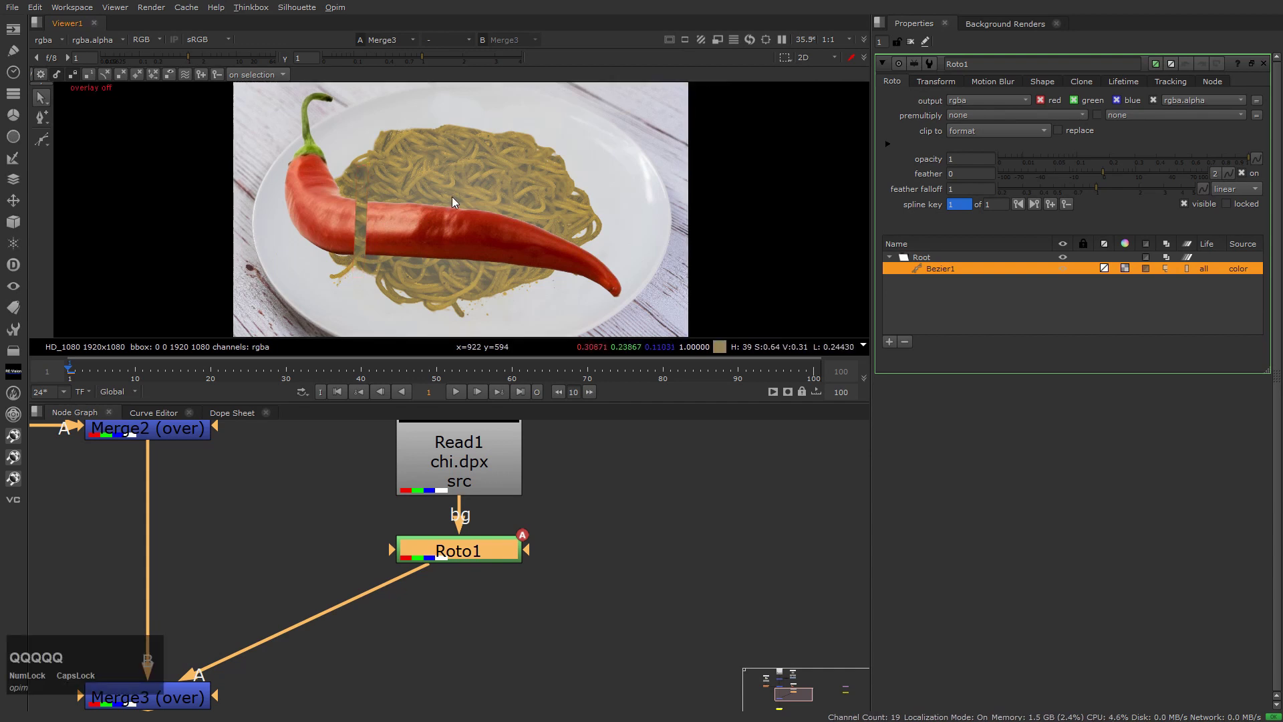
key("q")
key("q")
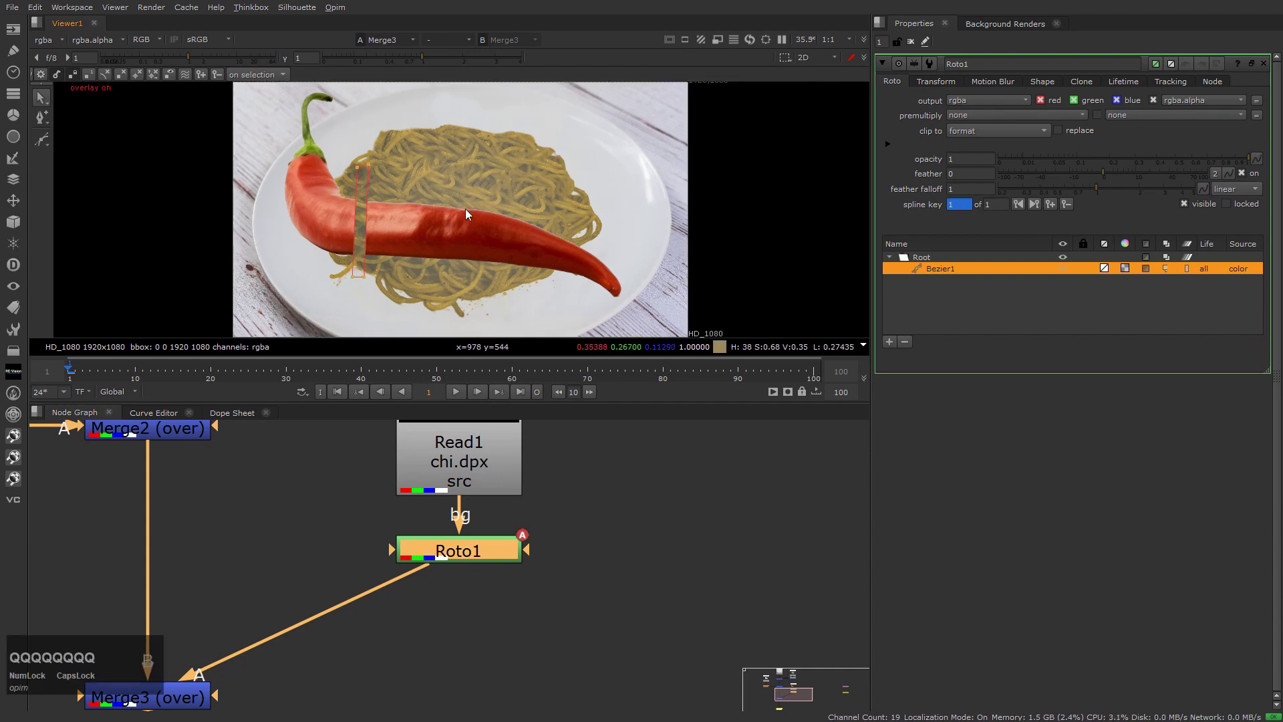
Draw a second narrow vertical roto strip across the middle of the chili and finish the shape.
key("v")
left_click(41, 141)
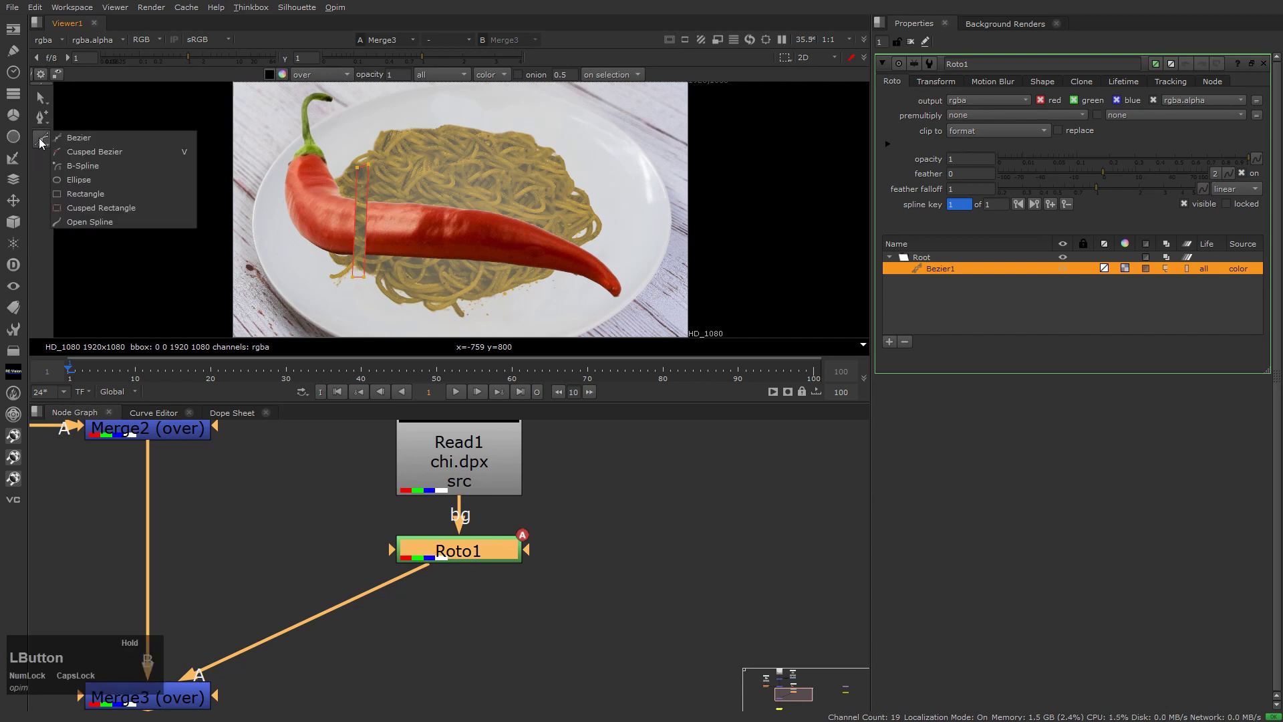
left_click_drag(40, 141, 87, 221)
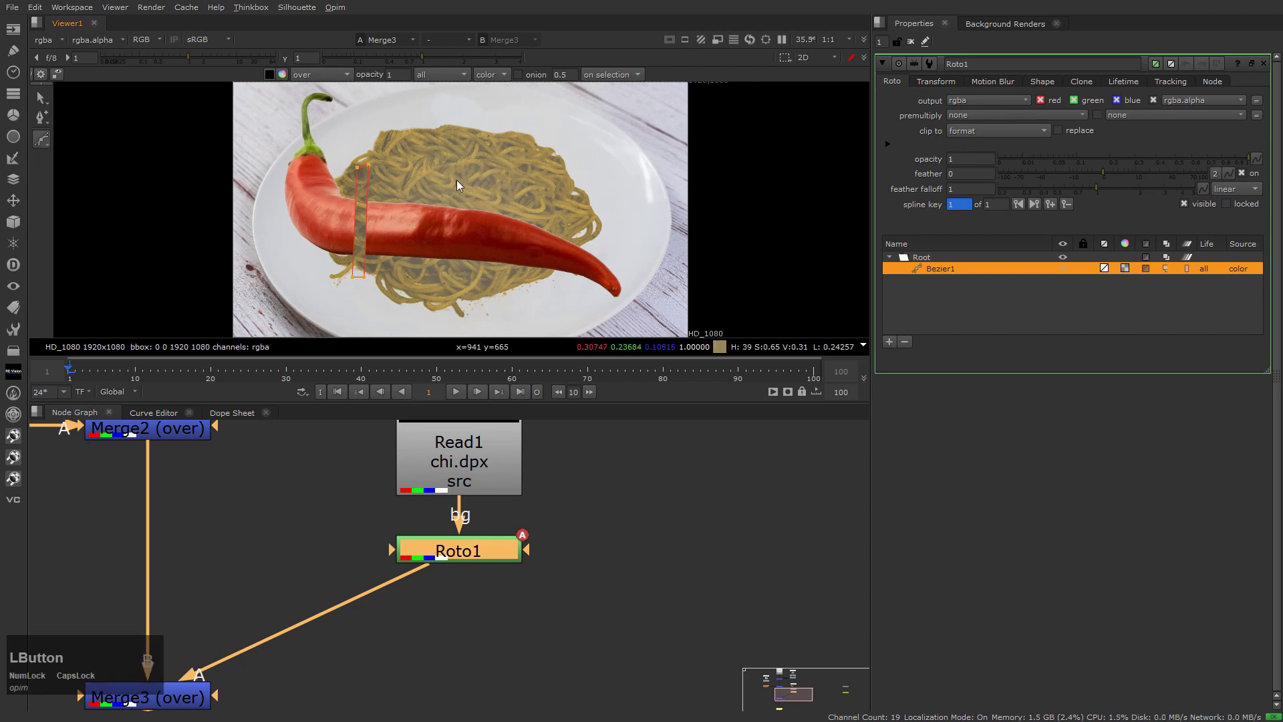
left_click_drag(456, 179, 472, 295)
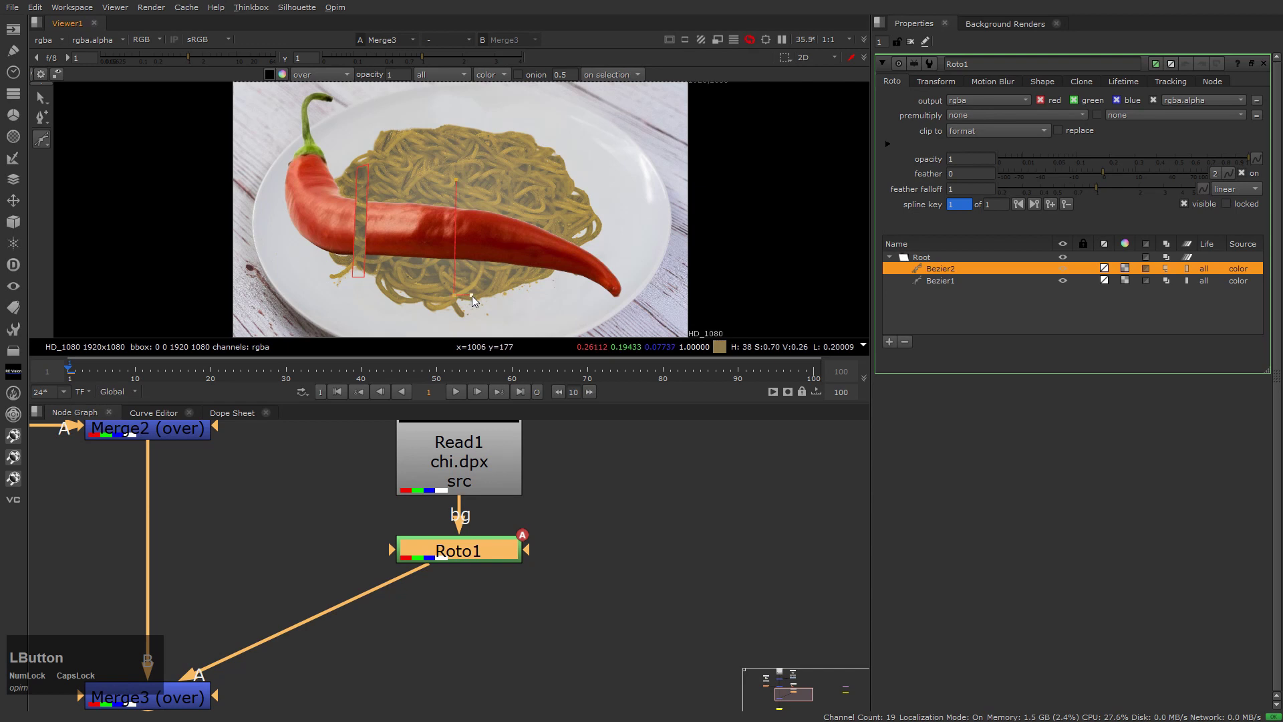
left_click(467, 179)
key("Return")
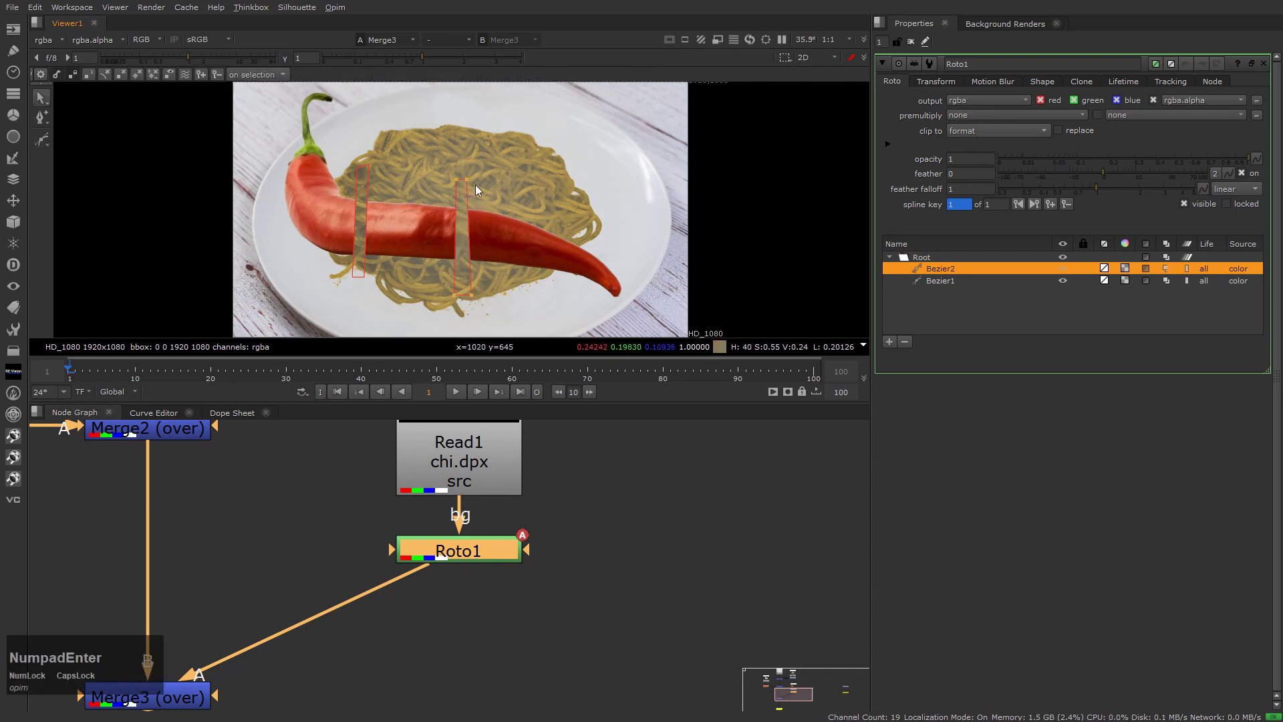
Deselect the shape and compare both chili cuts with the viewer overlay hidden and shown.
left_click(547, 194)
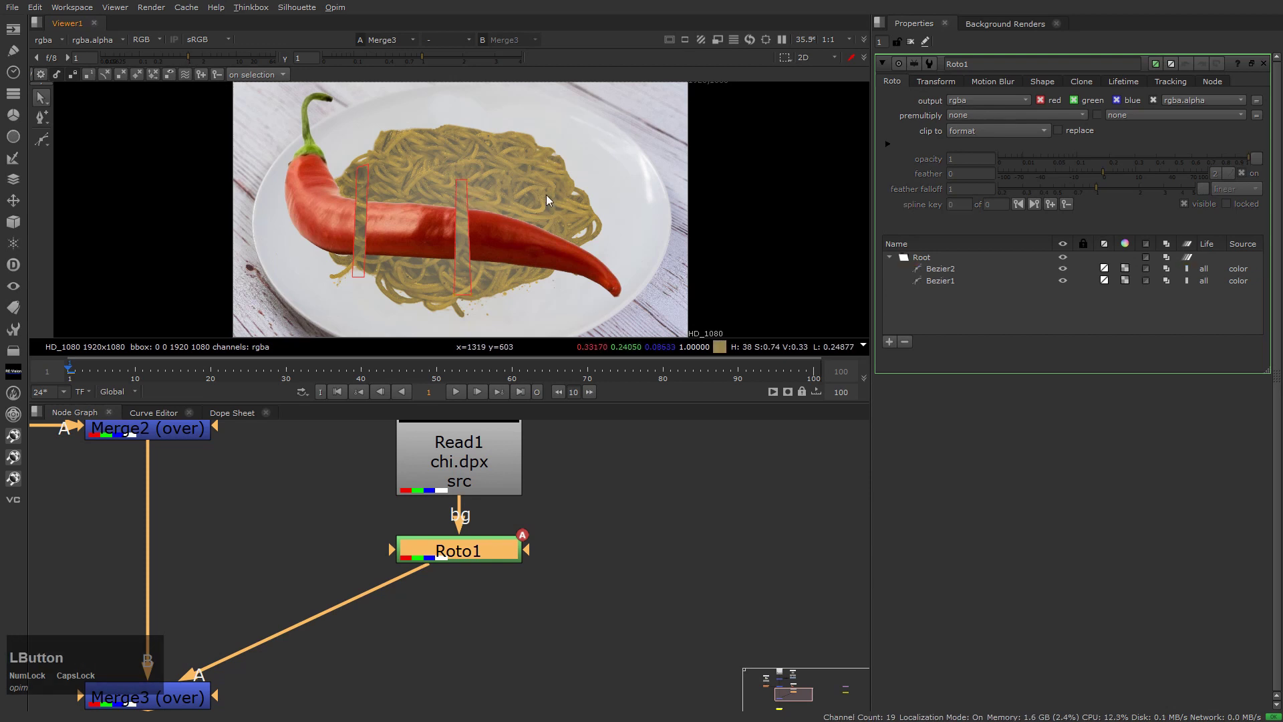
middle_click(606, 232)
key("h")
key("q")
key("q")
key("q")
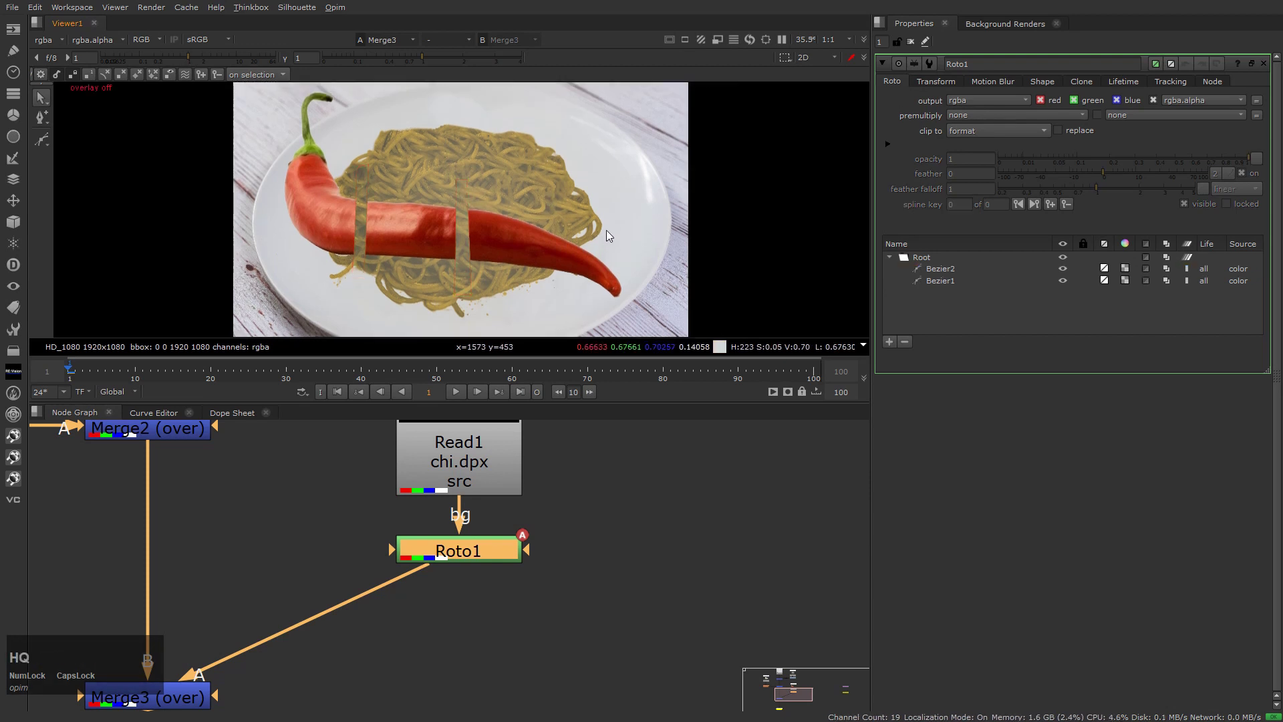
key("q")
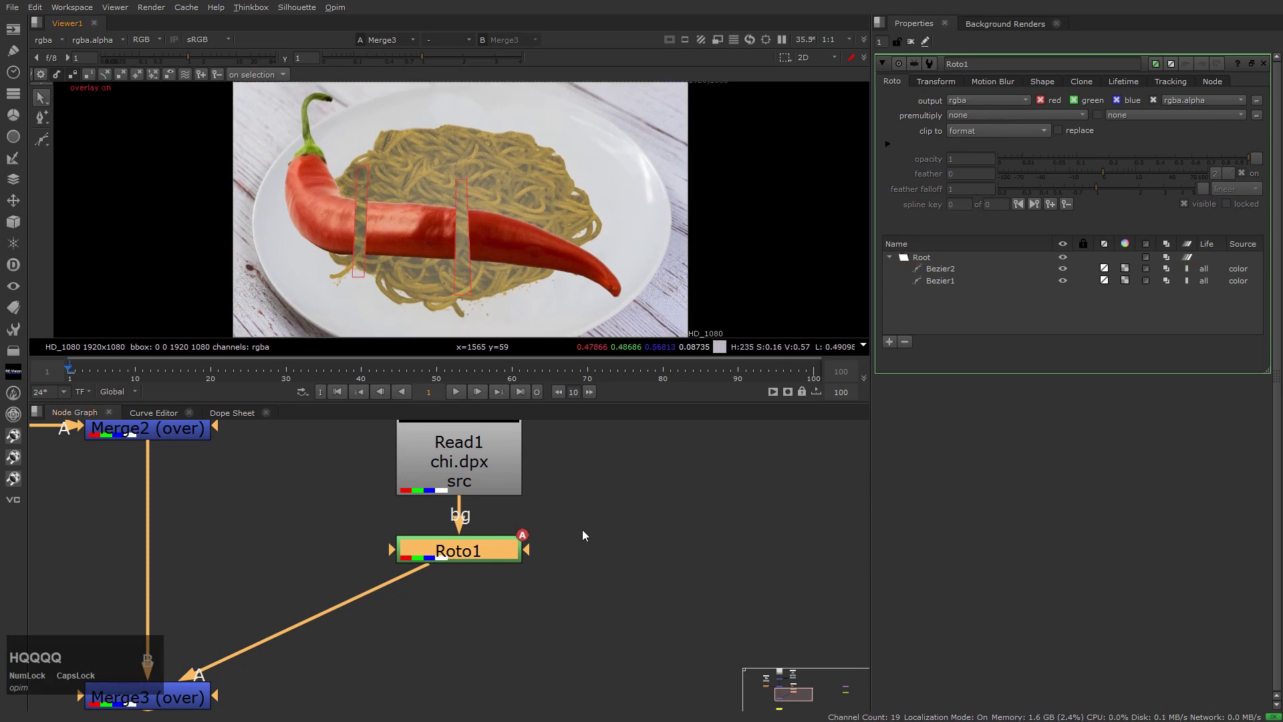
Move Viewer1 lower in the node graph and insert Transform1 between Roto1 and Merge3.
scroll(582, 529, "up", 3)
middle_click_drag(620, 607, 611, 535)
scroll(611, 540, "down", 3)
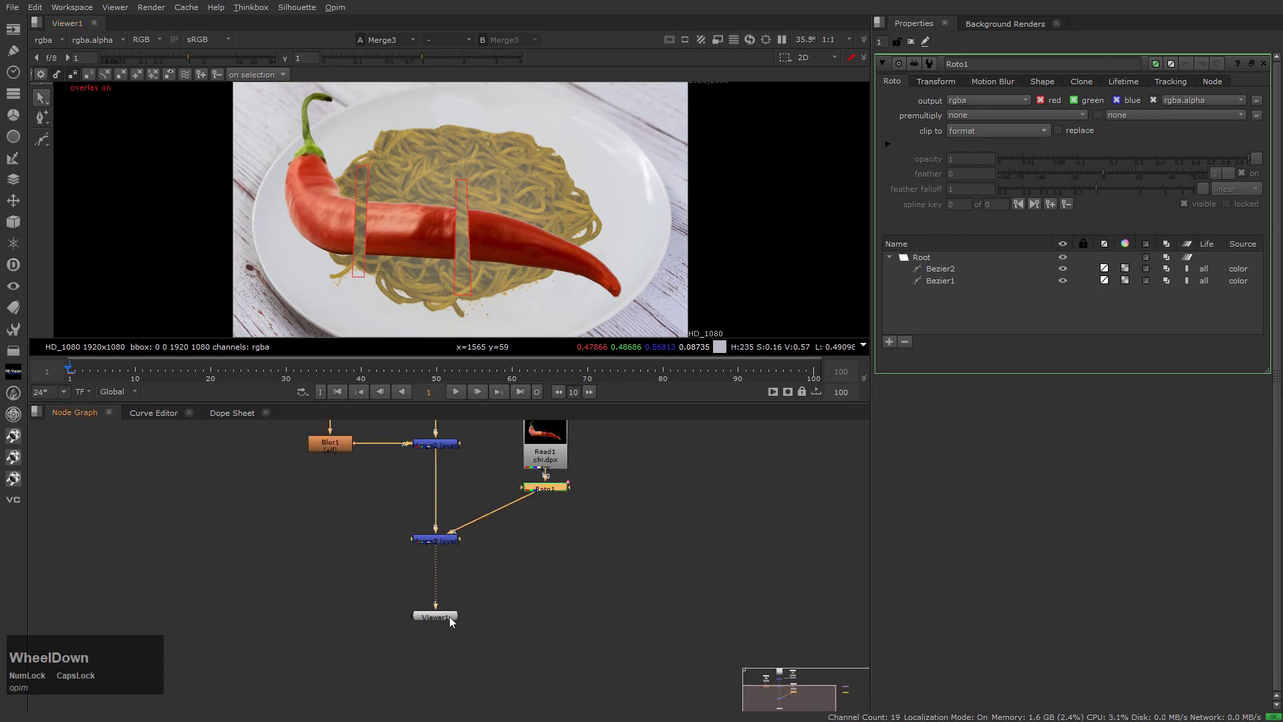
left_click_drag(449, 616, 465, 659)
middle_click_drag(671, 564, 526, 588)
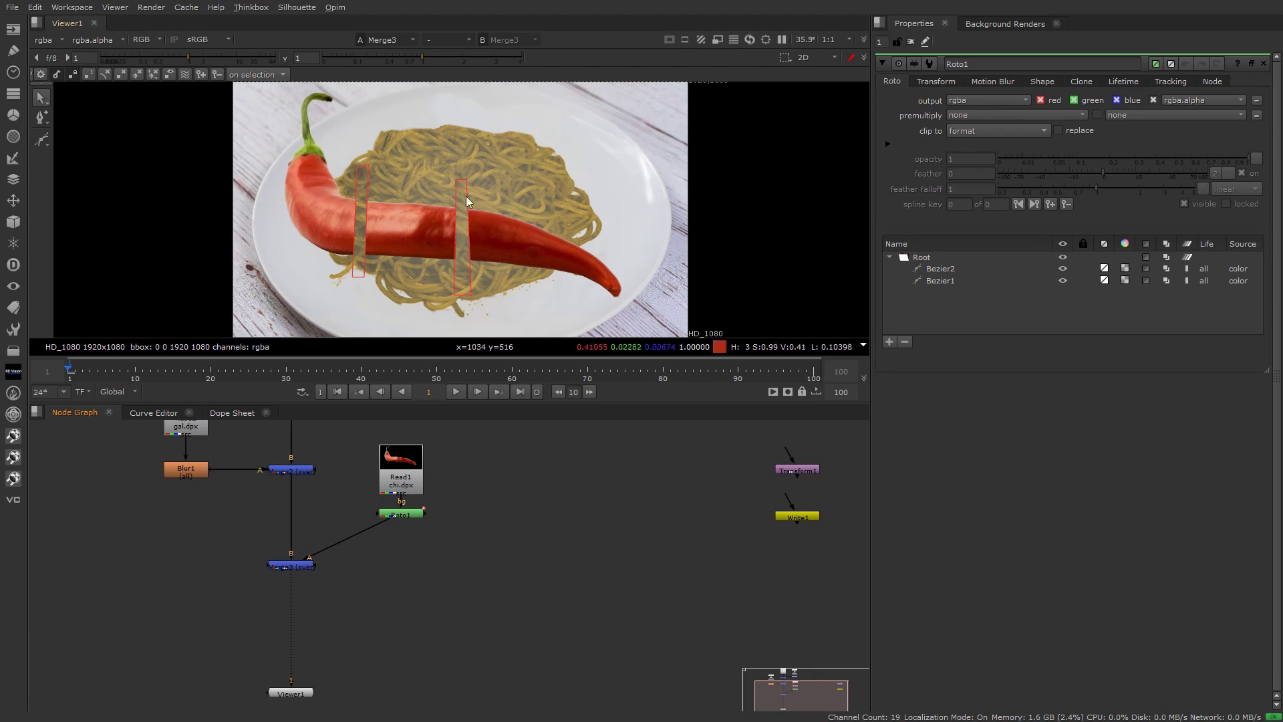
left_click_drag(794, 470, 614, 520)
mouse_move(390, 539)
left_mouse_down()
mouse_move(366, 535)
mouse_move(403, 544)
left_mouse_up()
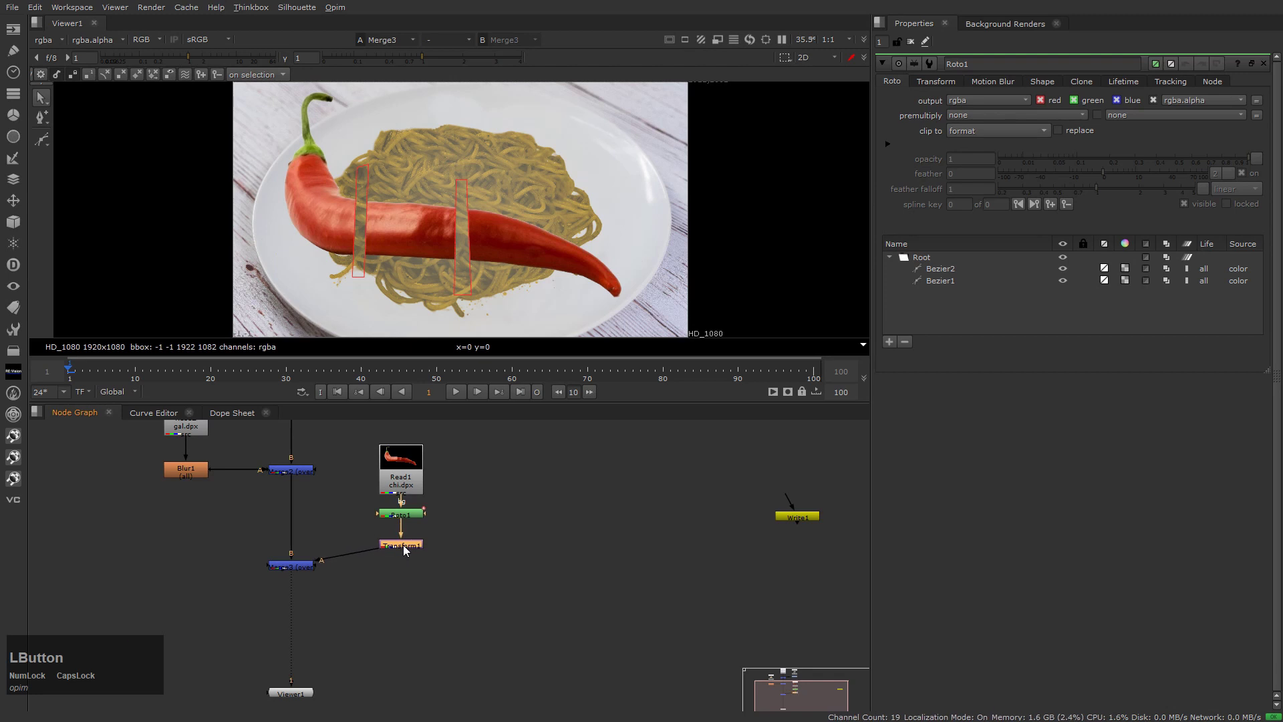
Use Transform1 to scale the chili down so it fits over the noodles on the plate.
double_click(403, 542)
left_click(965, 129)
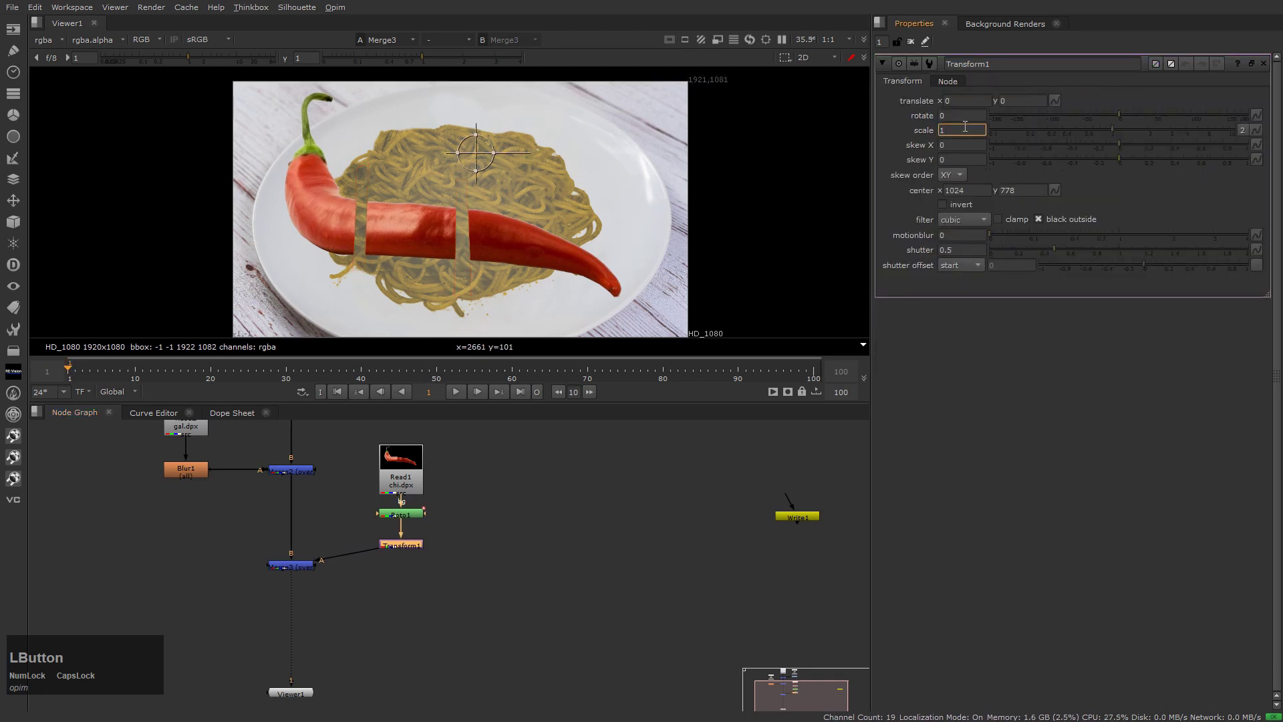
scroll(965, 127, "down", 5)
scroll(965, 127, "up", 2)
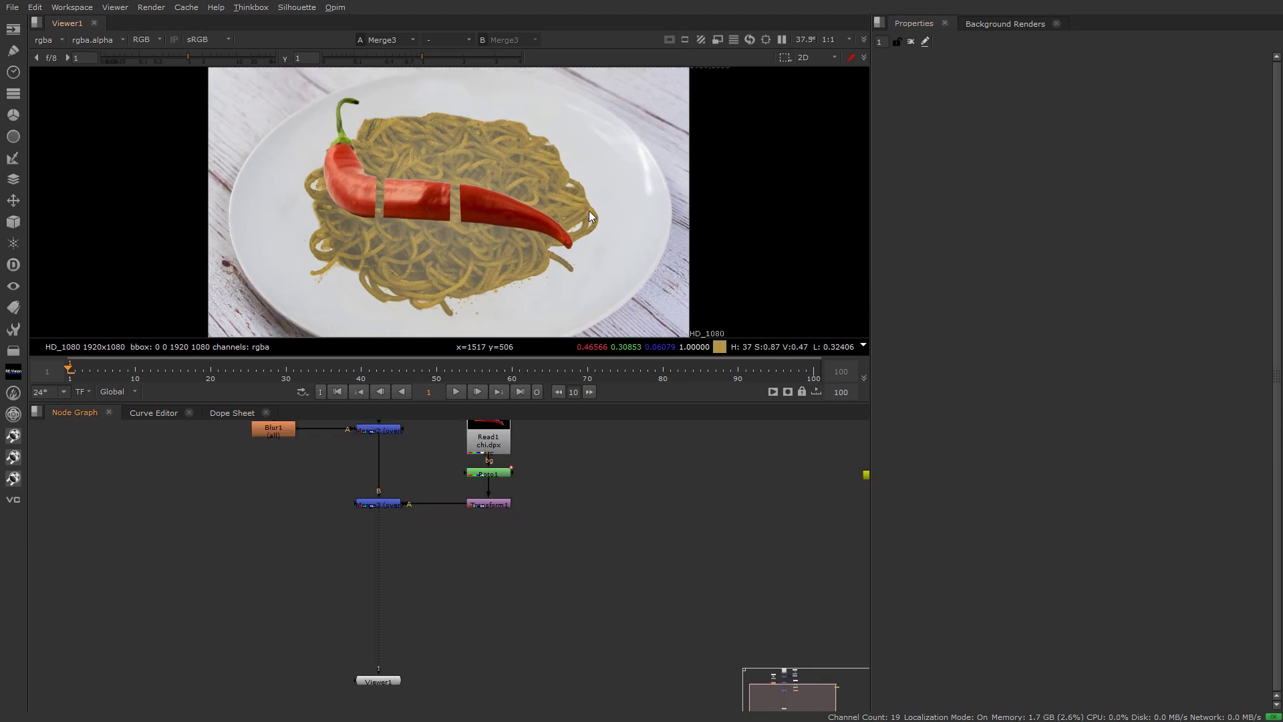
Insert the Write1 node between Merge3 and Viewer1, moving Viewer1 to make room.
left_click_drag(387, 683, 271, 691)
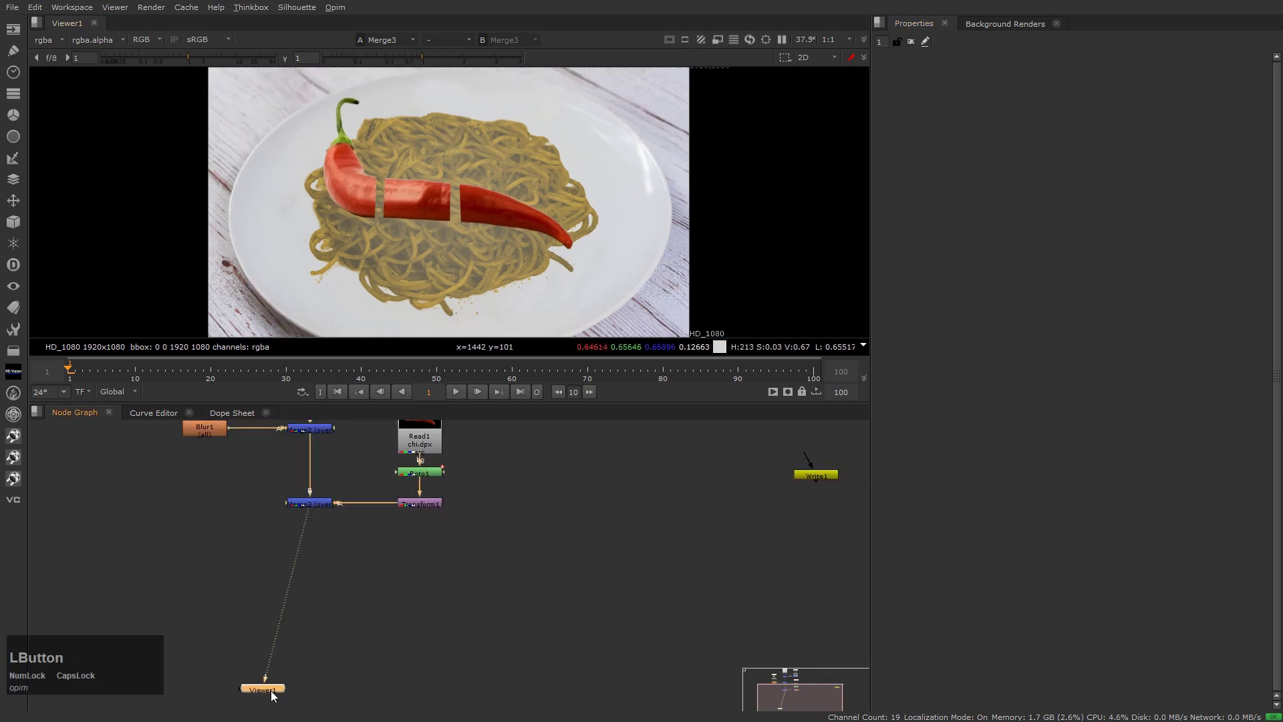
middle_click(380, 657)
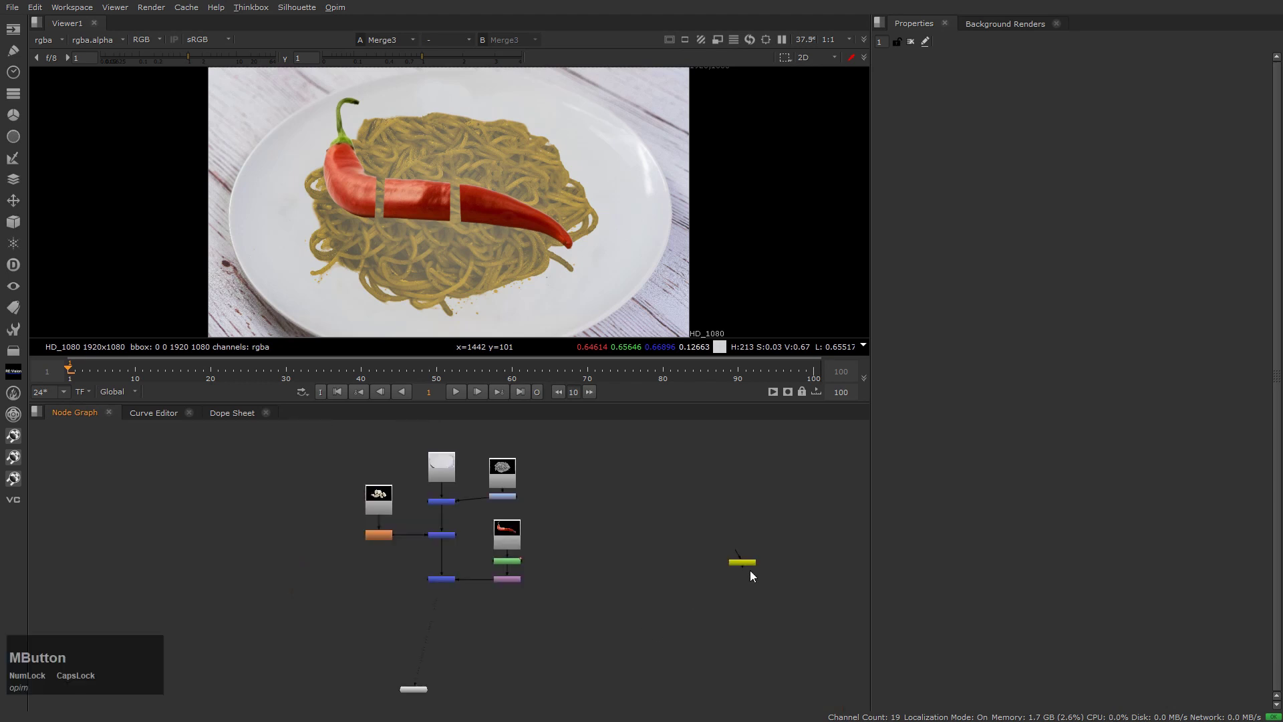
scroll(747, 567, "up", 2)
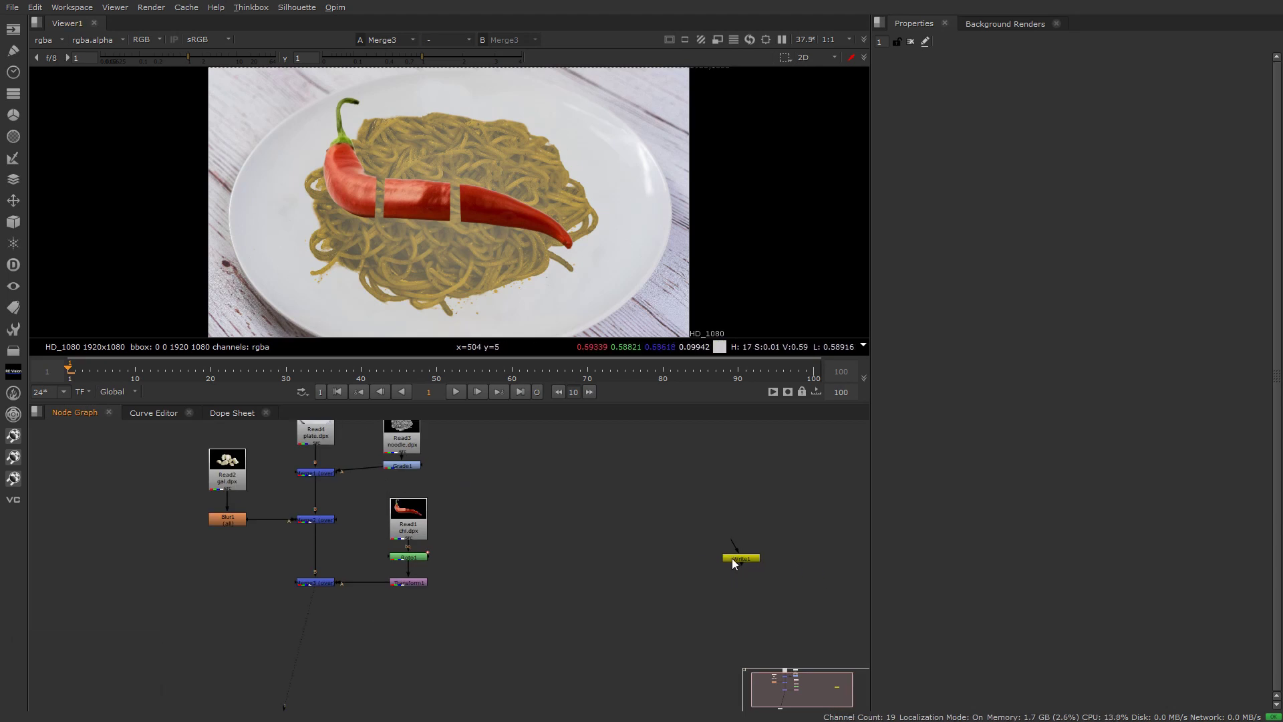
left_click_drag(734, 563, 401, 619)
middle_click(358, 646)
scroll(414, 590, "up", 5)
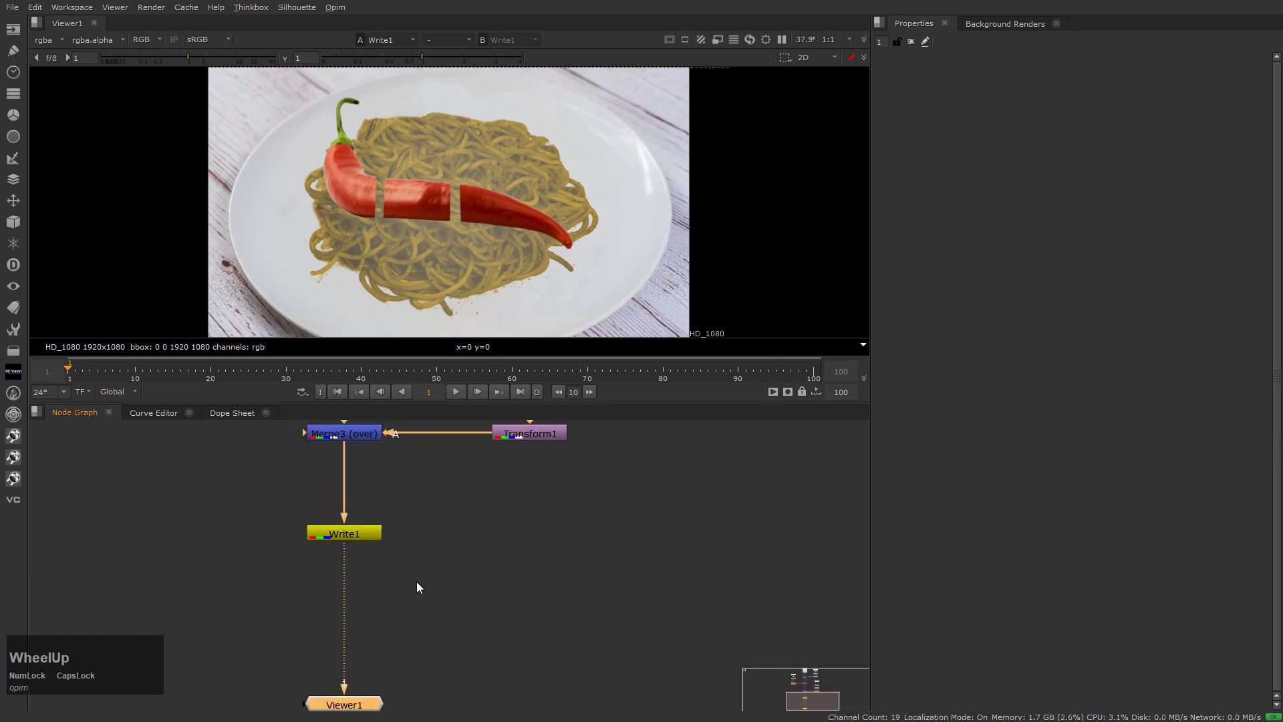
Set Write1's output file to D:/dish/dish.dpx through the file browser.
double_click(364, 534)
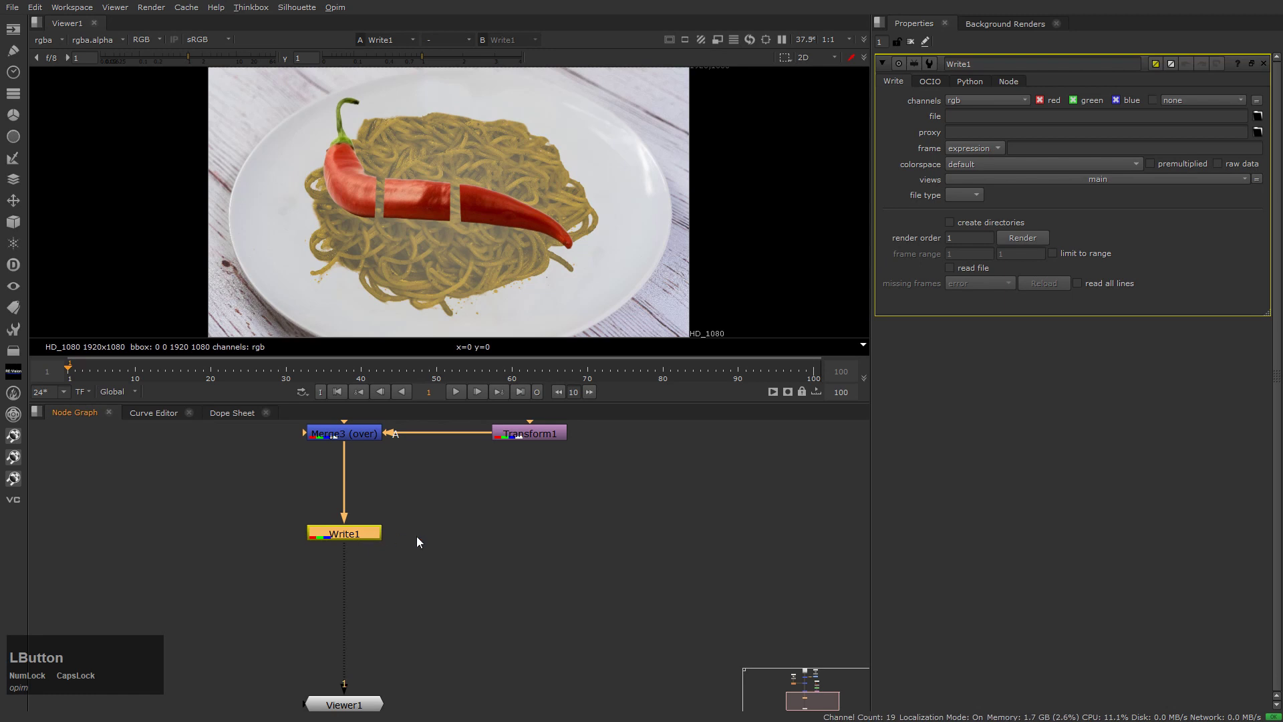
left_click(965, 118)
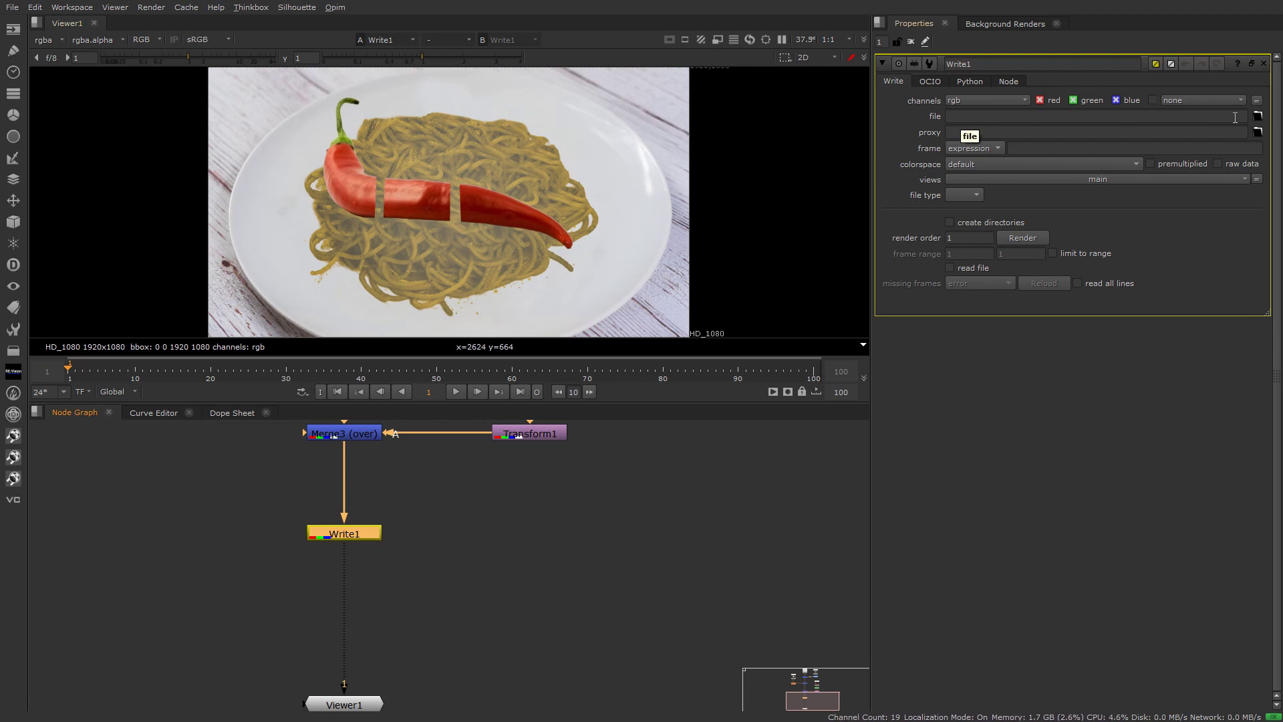
left_click(1257, 115)
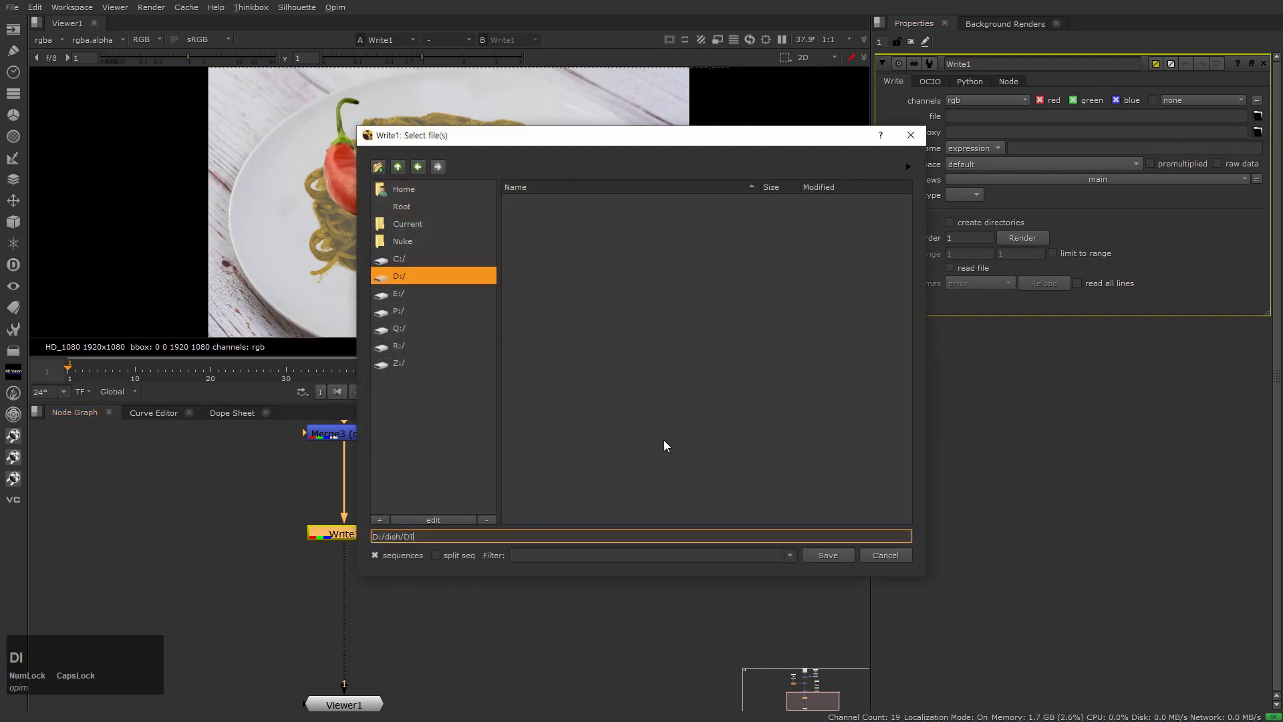
key("BackSpace")
key("Caps_Lock")
type("sis")
type("dish")
type(".dpx")
left_click(835, 554)
Move Viewer1 up in the node graph so it sits just below Write1.
left_click(575, 643)
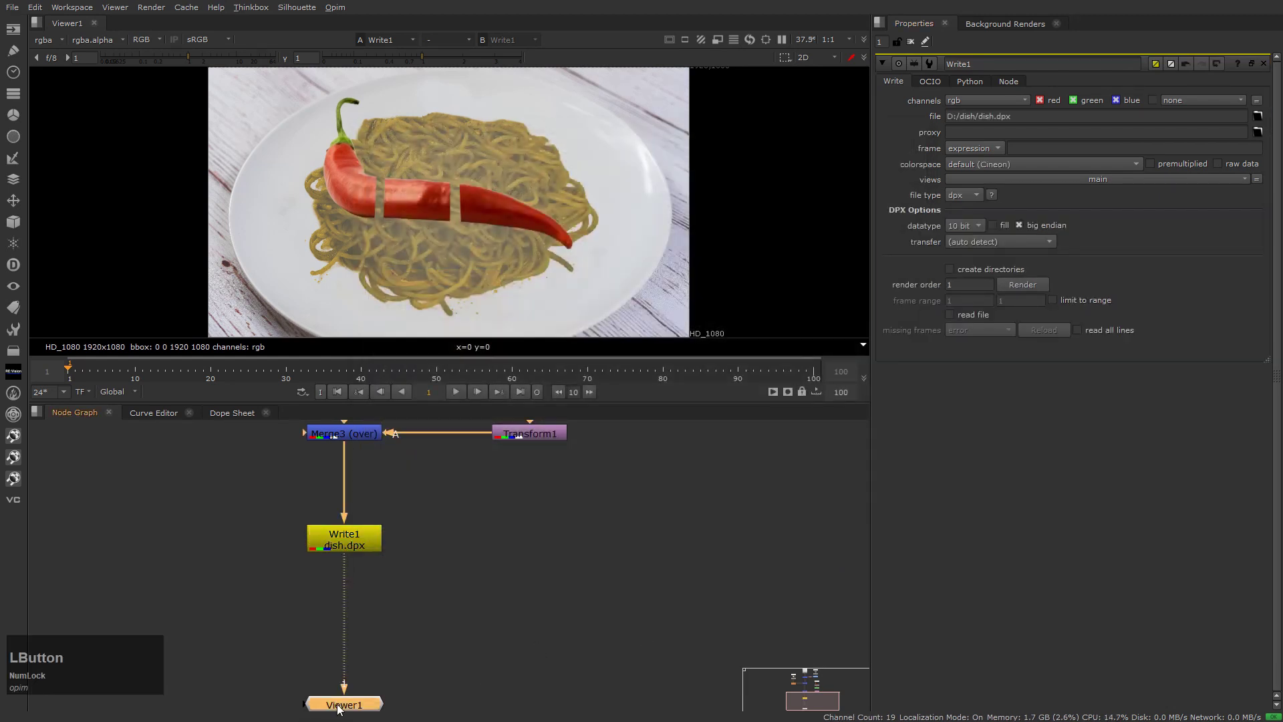
middle_click_drag(489, 596, 569, 650)
scroll(572, 648, "up", 2)
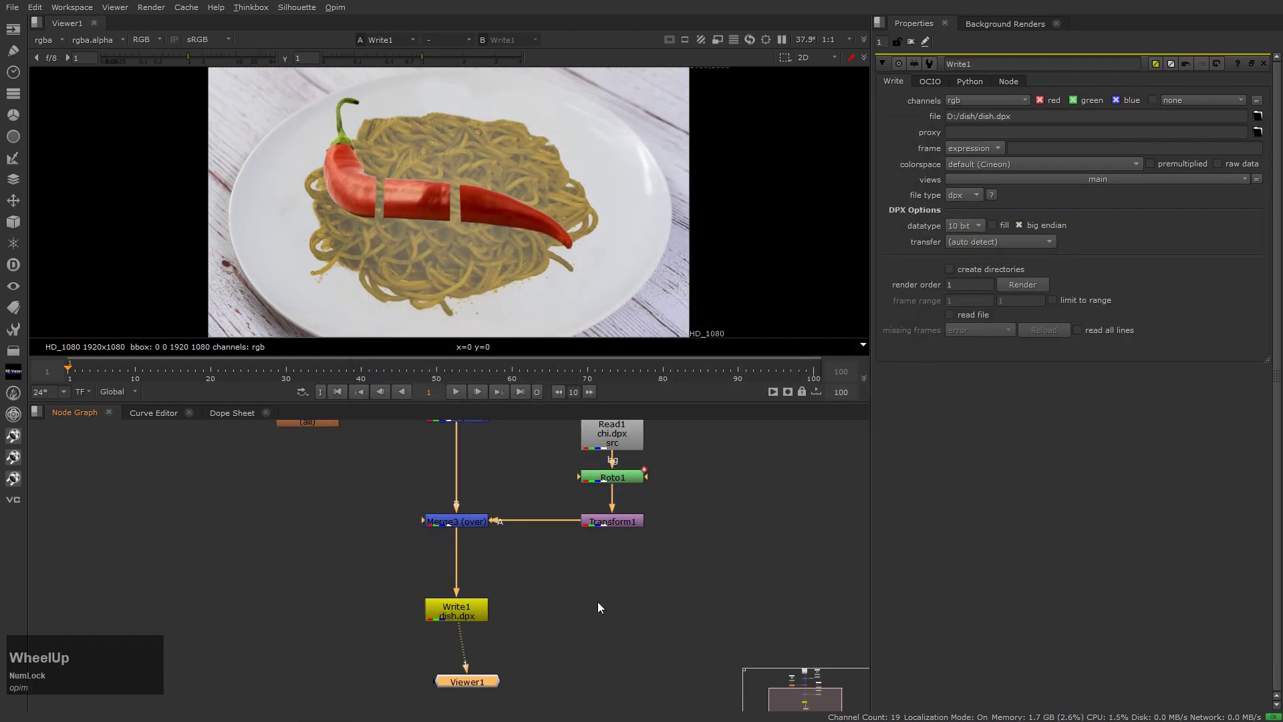
scroll(611, 645, "down", 3)
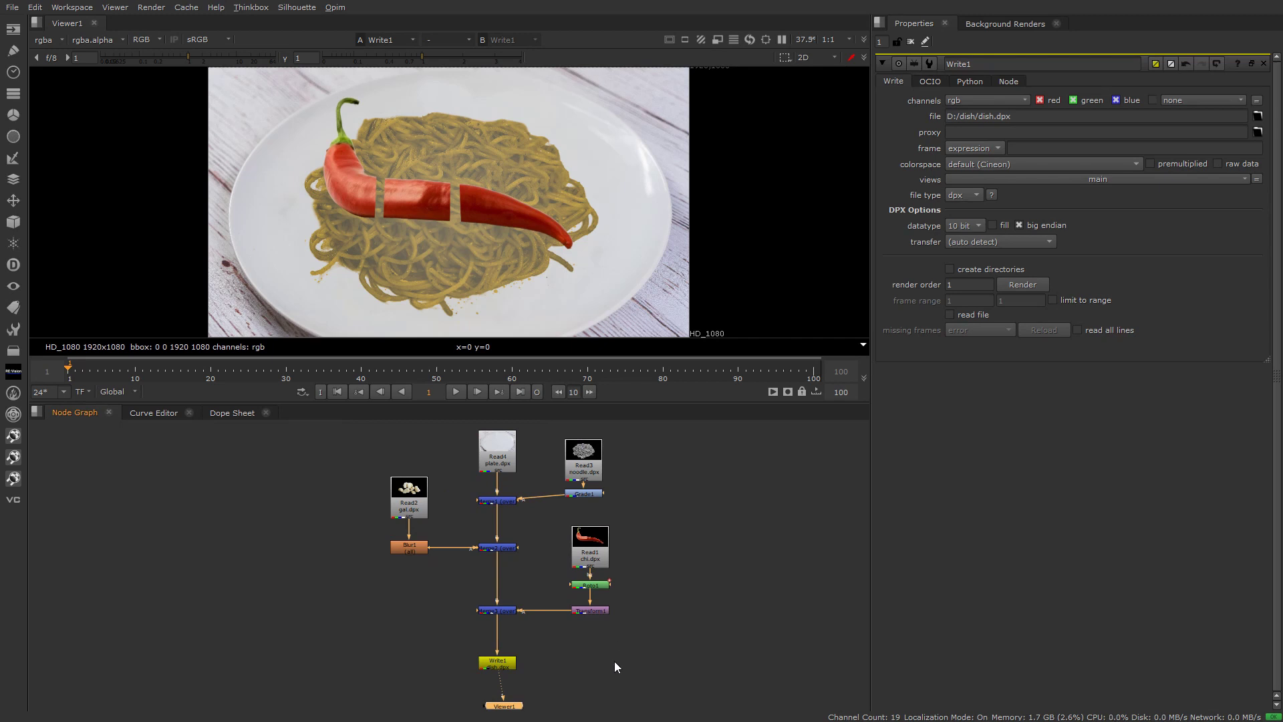
Open the properties of the plate.dpx Read node in a floating window and move that window over the viewer.
middle_click_drag(668, 493, 716, 496)
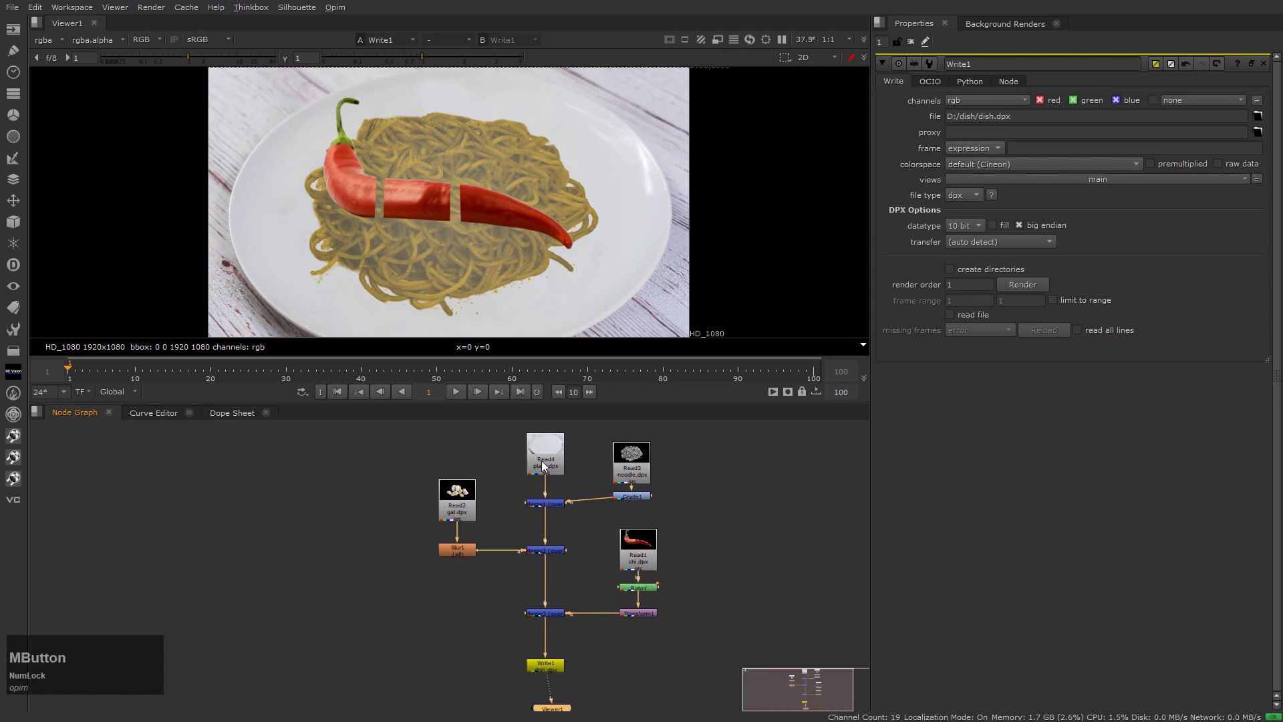
middle_click_drag(522, 434, 502, 482)
left_click_drag(484, 462, 568, 540)
middle_click_drag(568, 540, 565, 514)
left_click(560, 486)
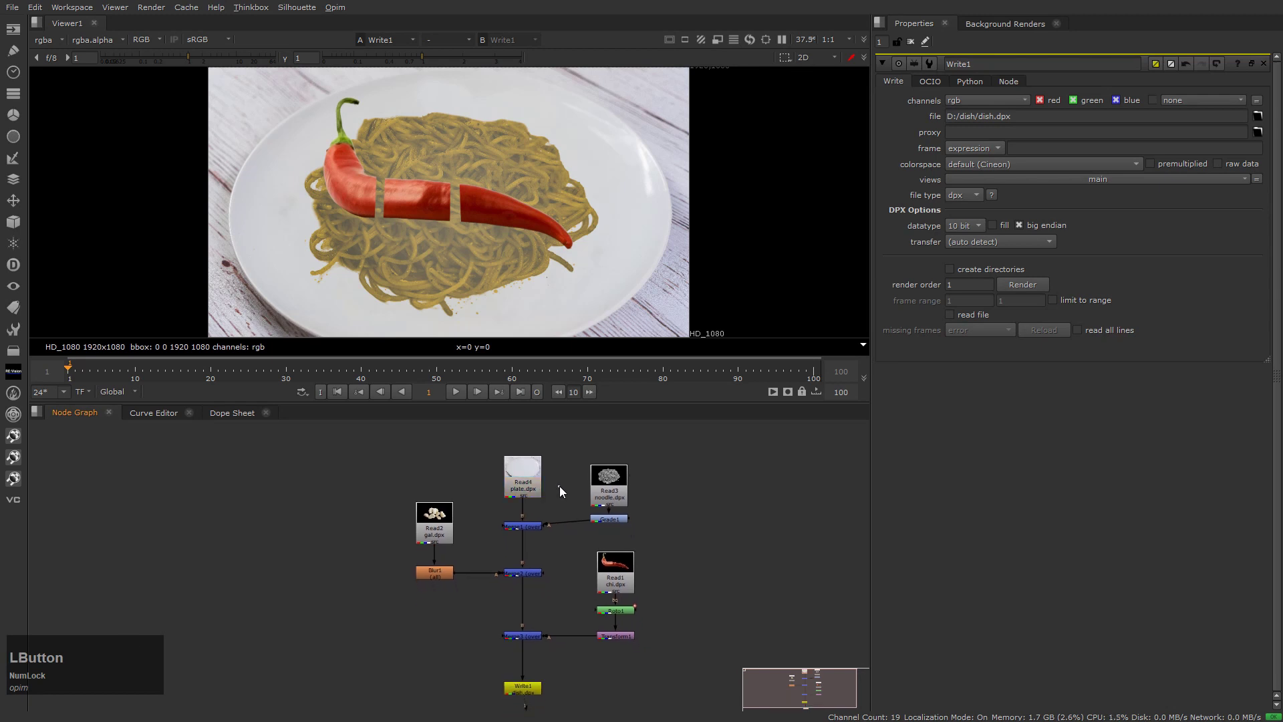
double_click(524, 491, "ctrl")
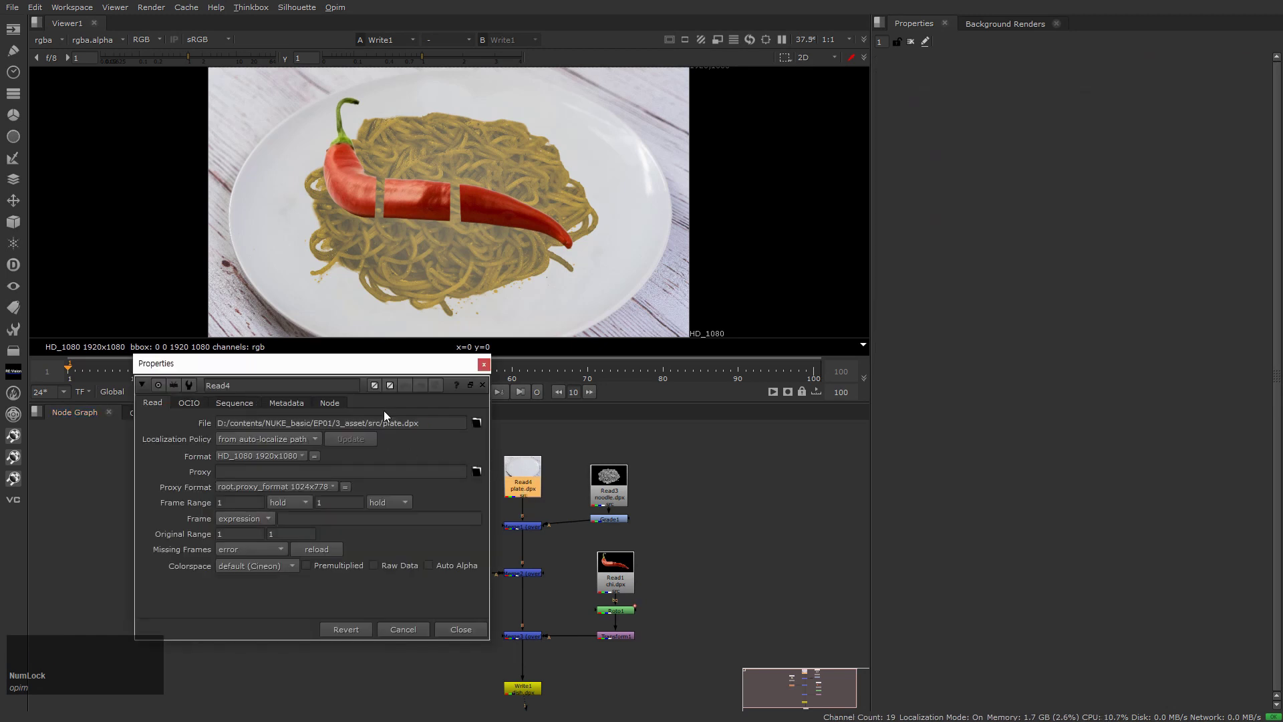
left_click_drag(362, 368, 705, 114)
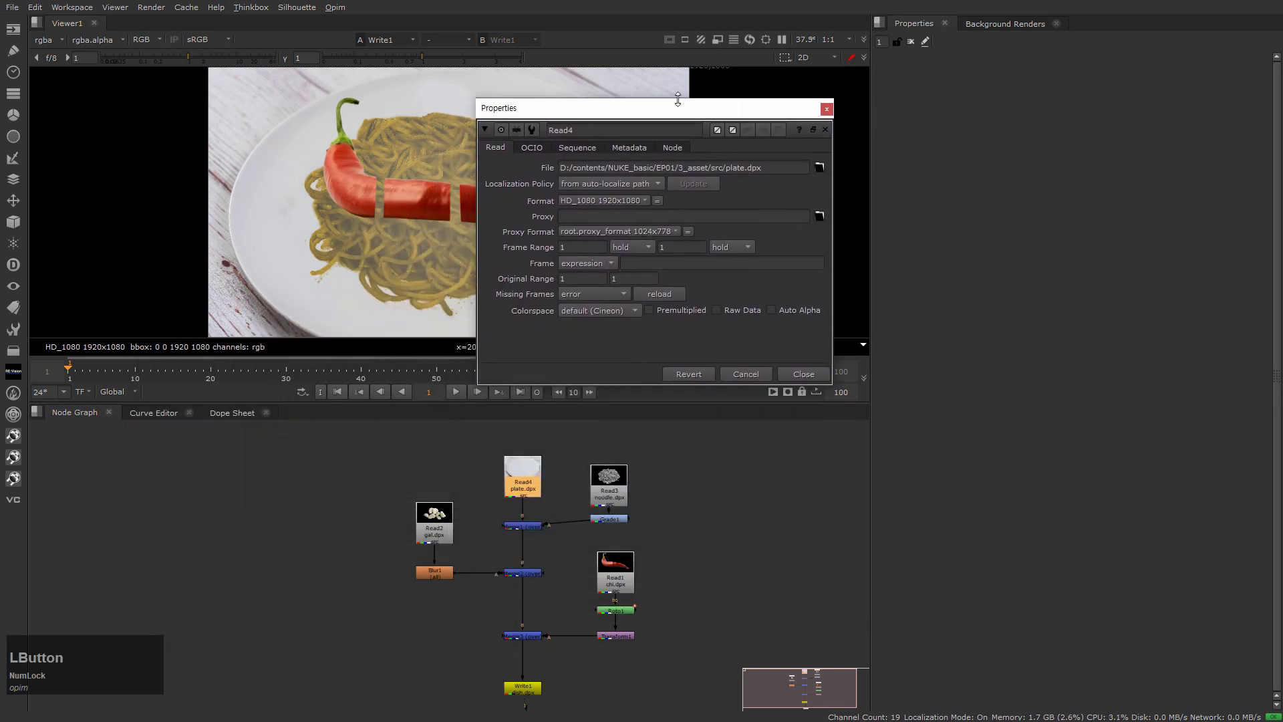
scroll(731, 578, "down", 2)
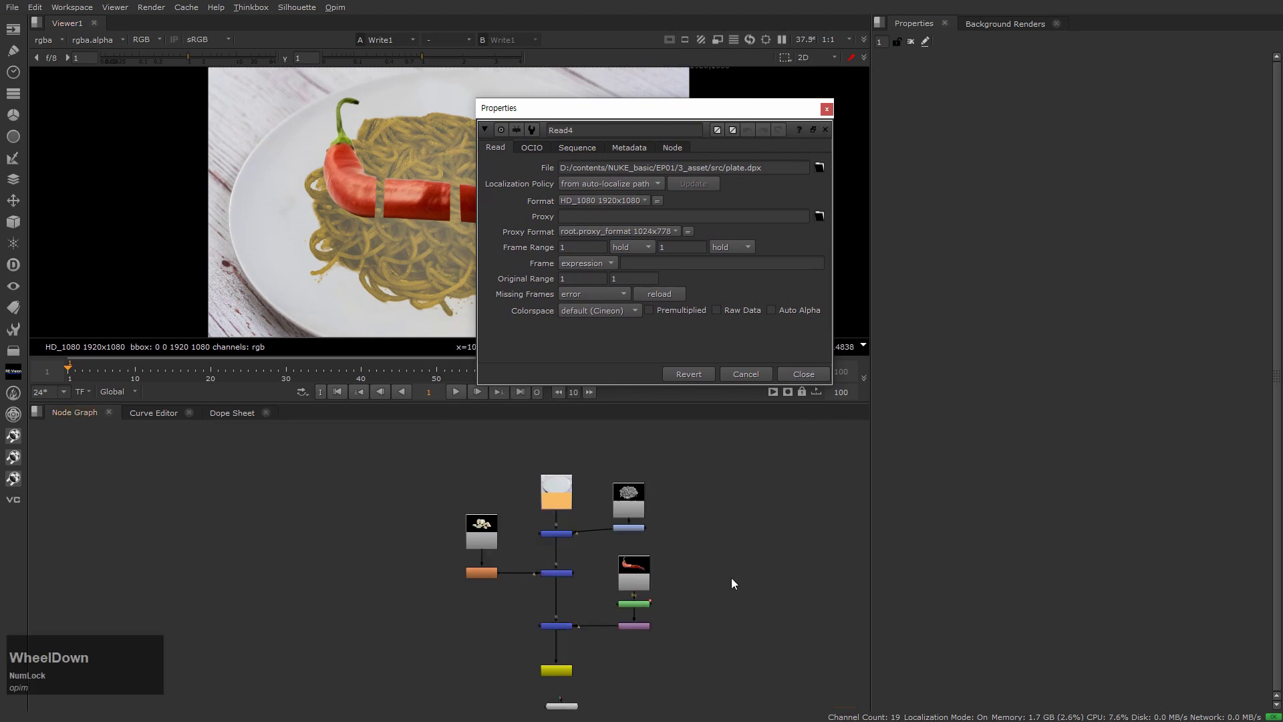
middle_click_drag(731, 577, 690, 554)
scroll(540, 617, "up", 2)
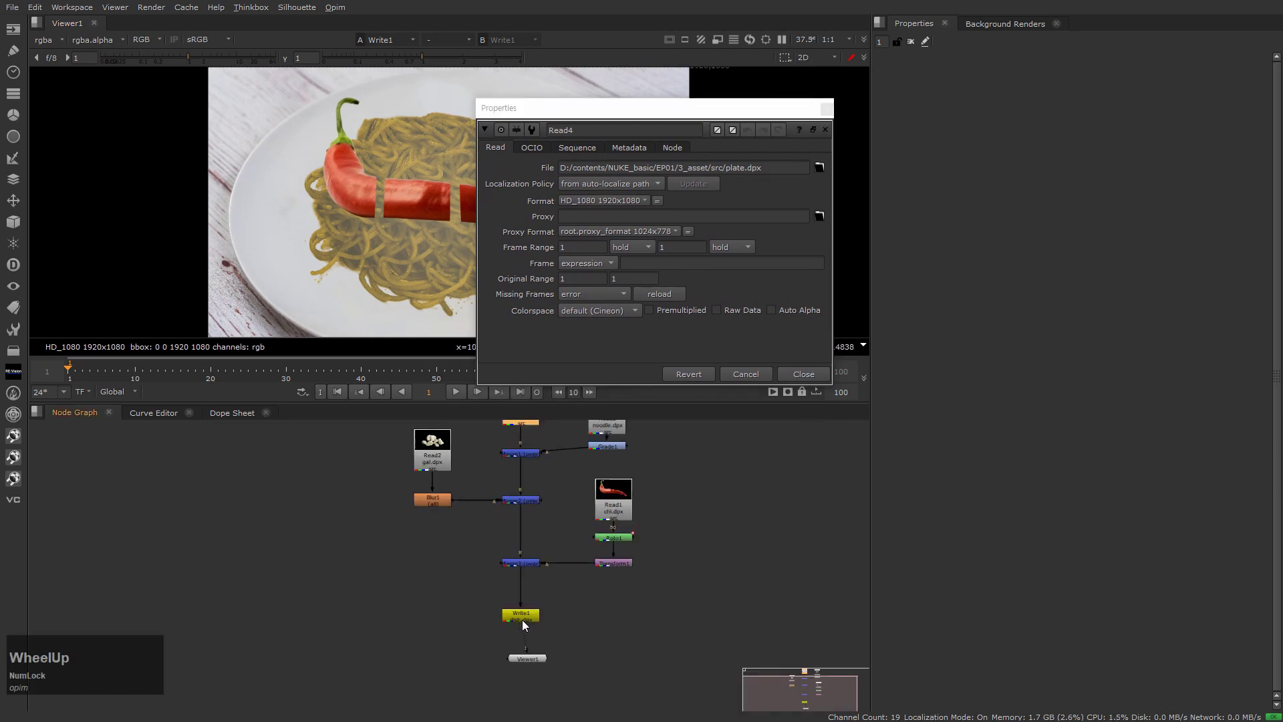
Open Write1's properties beside the floating plate.dpx Read properties to compare them, and close the floating window.
double_click(522, 619)
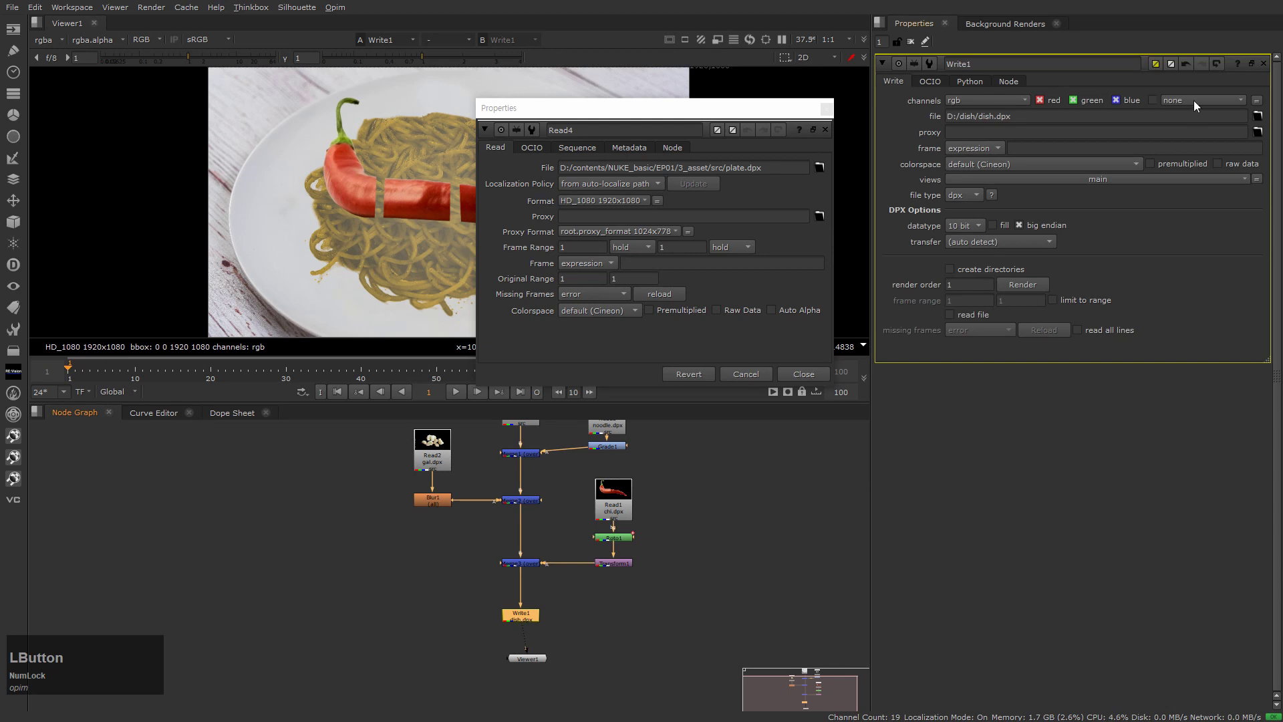
left_click_drag(708, 111, 733, 70)
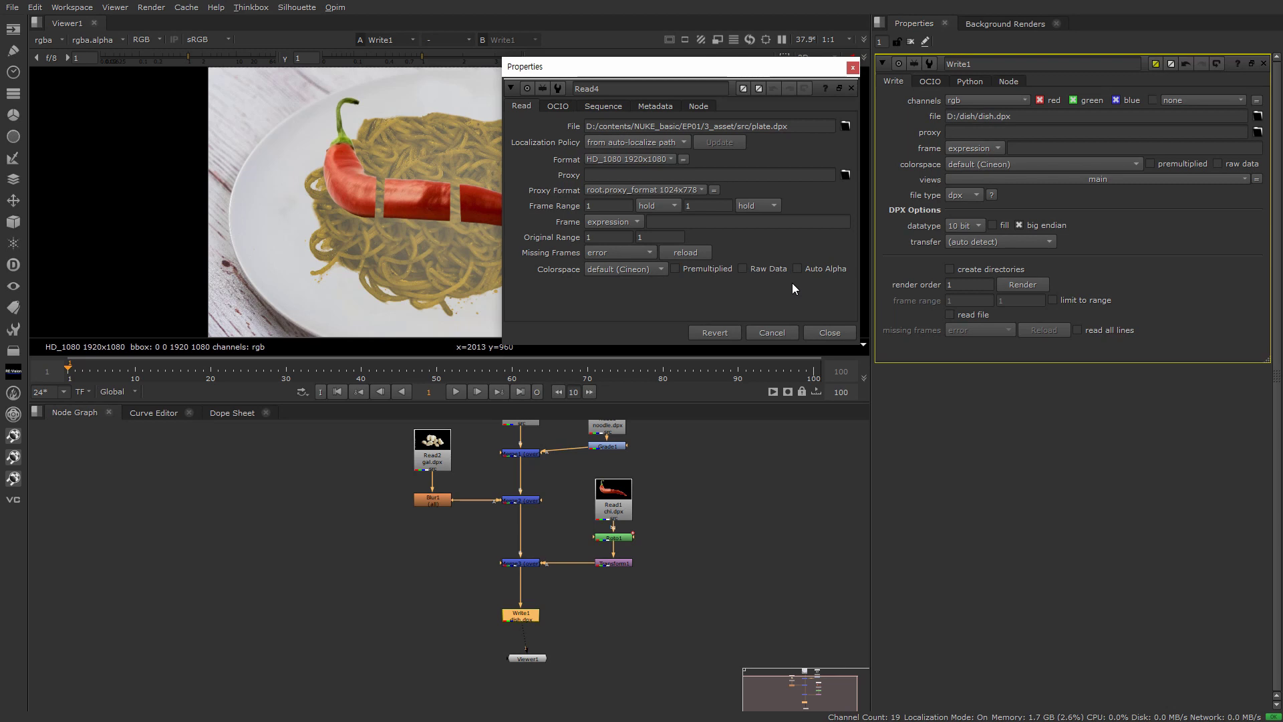
left_click(829, 333)
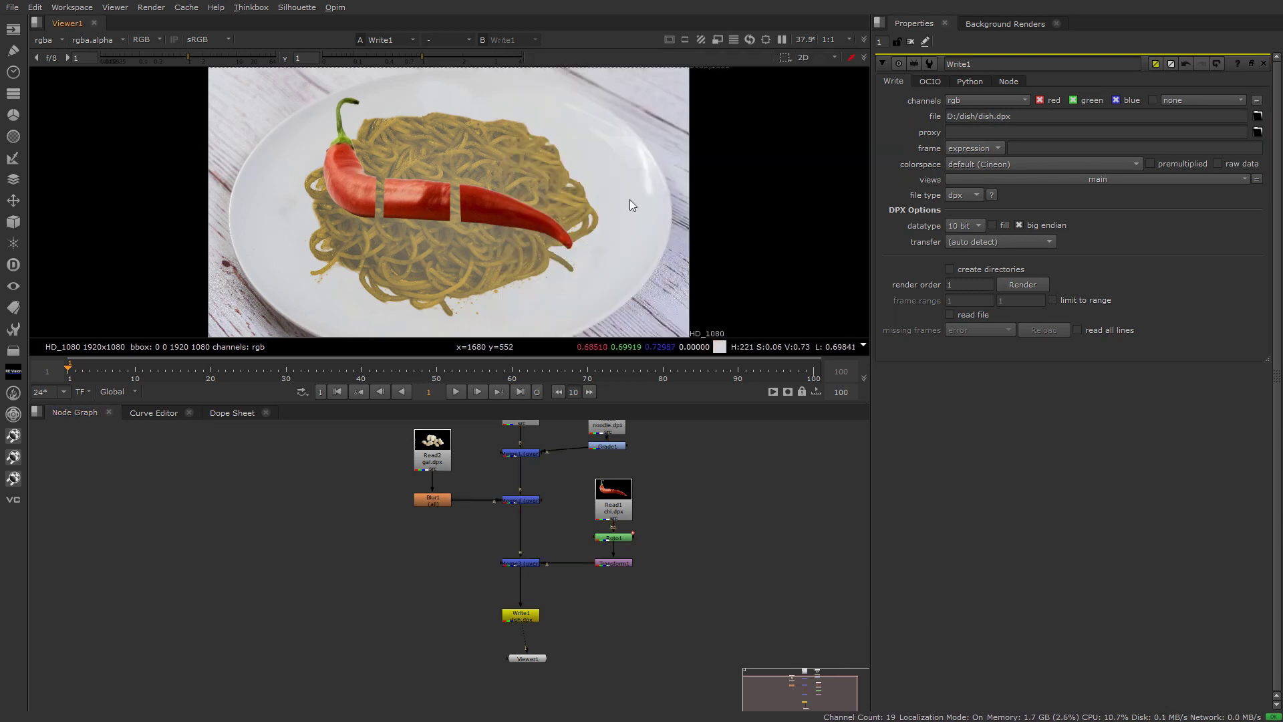
Move Write1 up close beneath Merge3 in the node graph, and align Viewer1 straight below it.
left_click_drag(538, 660, 465, 660)
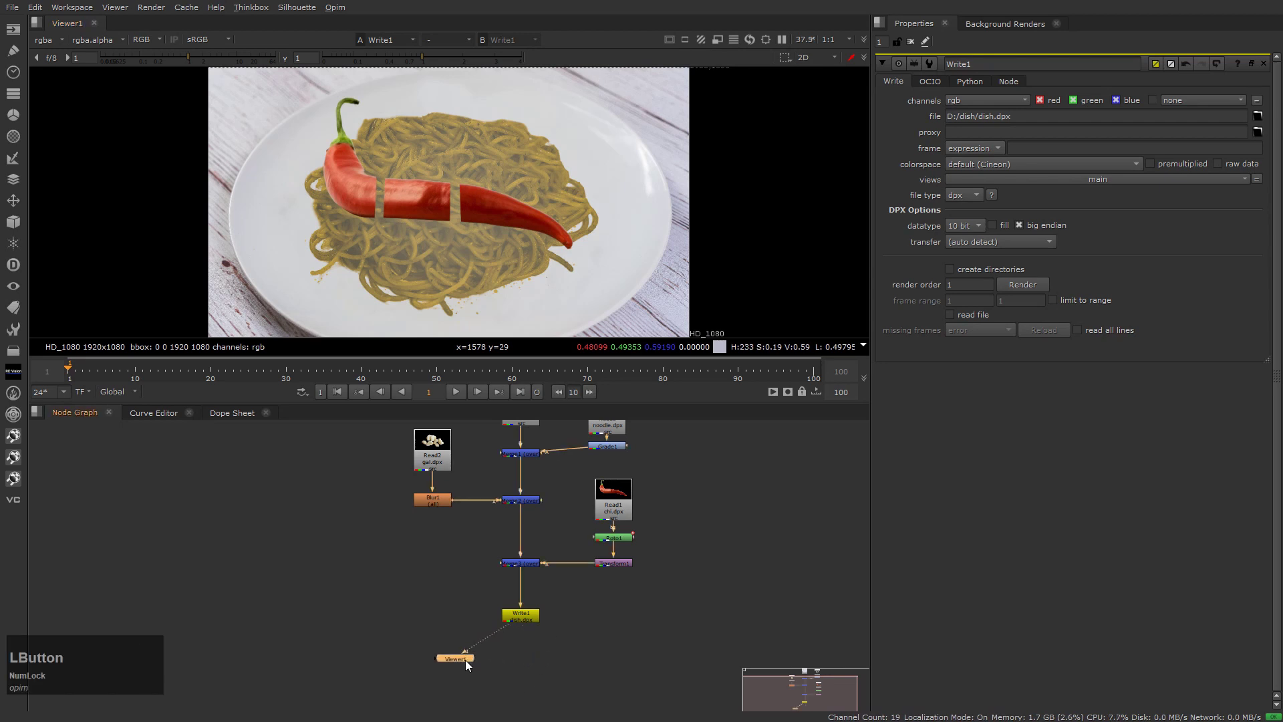
left_click_drag(524, 616, 524, 588)
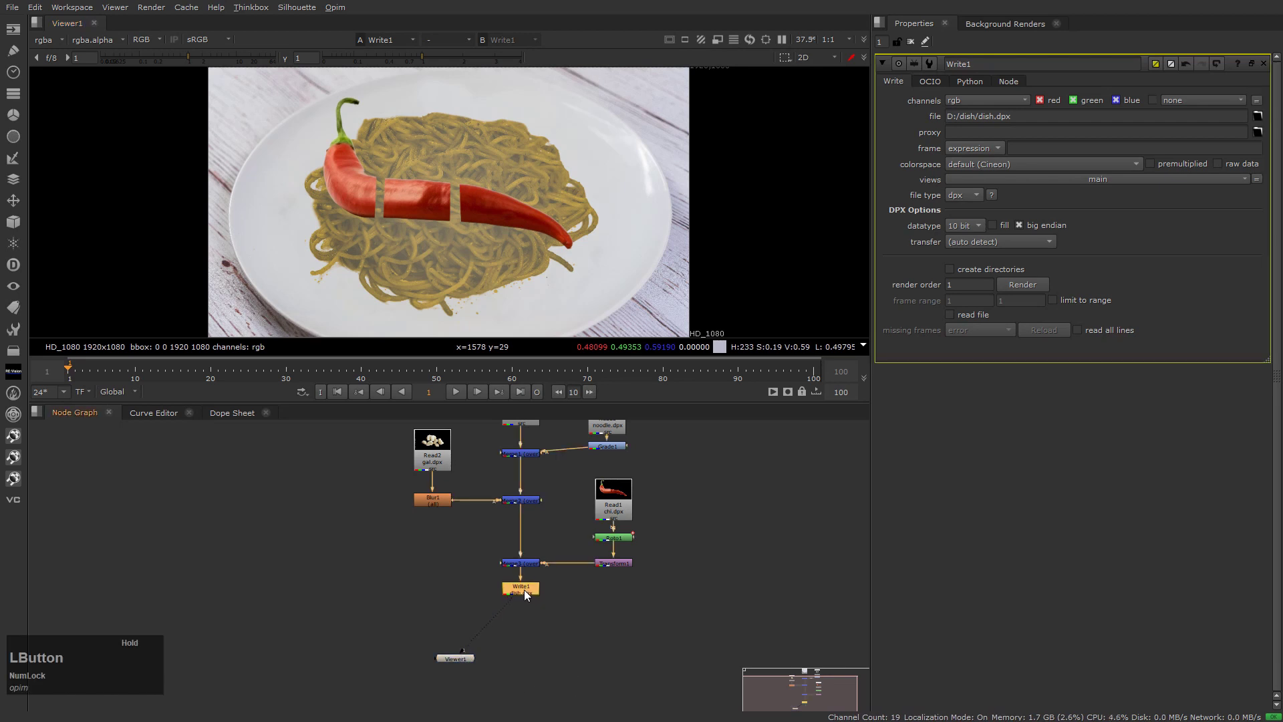
left_click(460, 660)
scroll(532, 626, "up", 3)
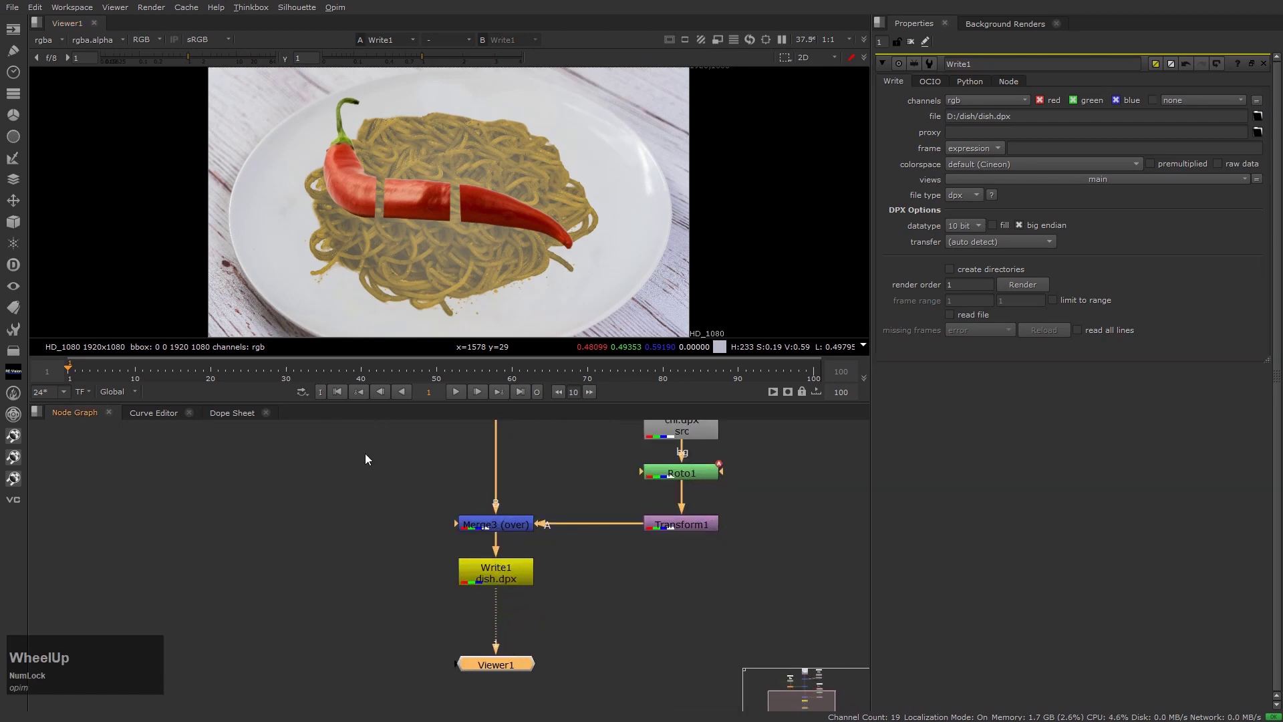
left_click(75, 374)
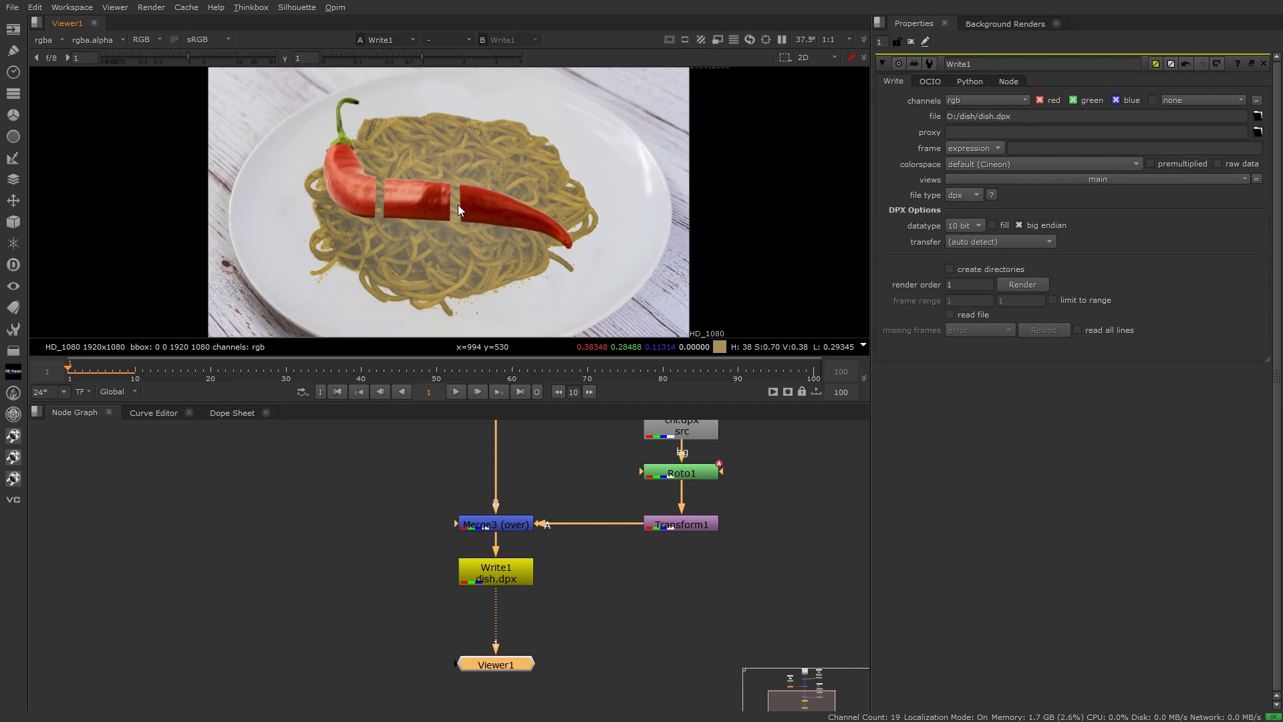
Insert %04d frame padding into Write1's output path so it reads D:/dish/dish.%04d.dpx.
left_click(997, 117)
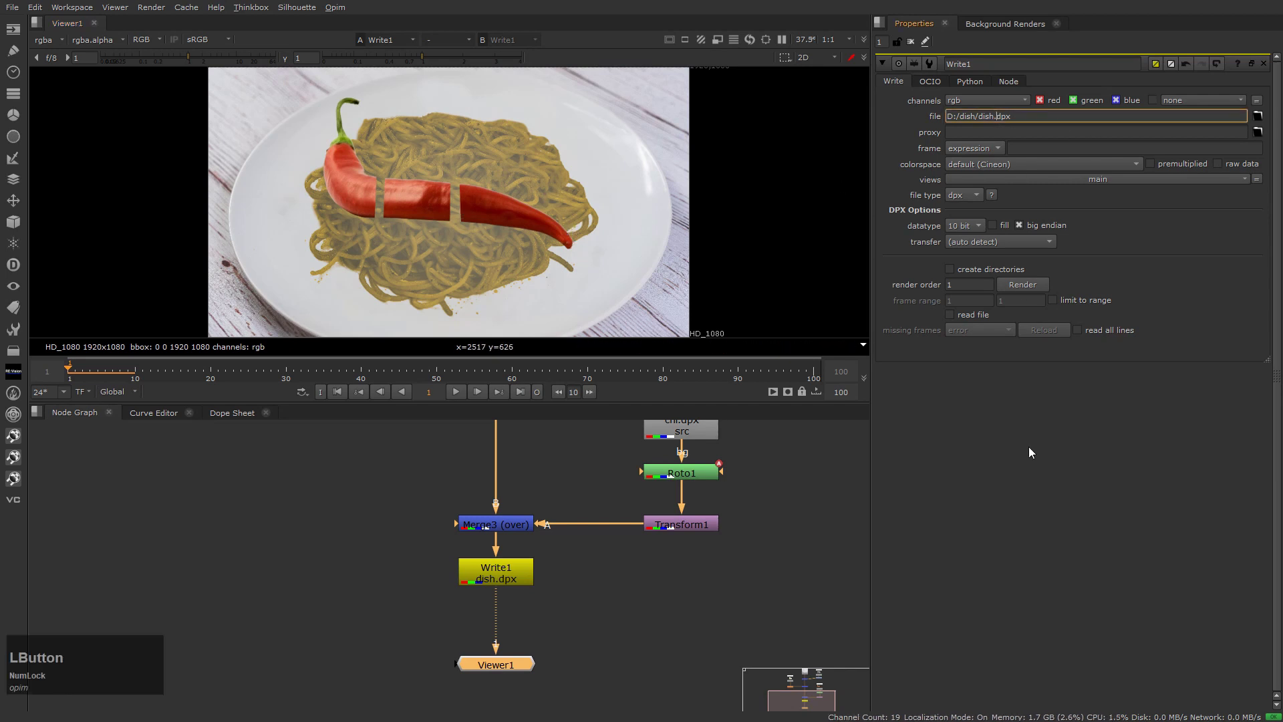
type("%04d.")
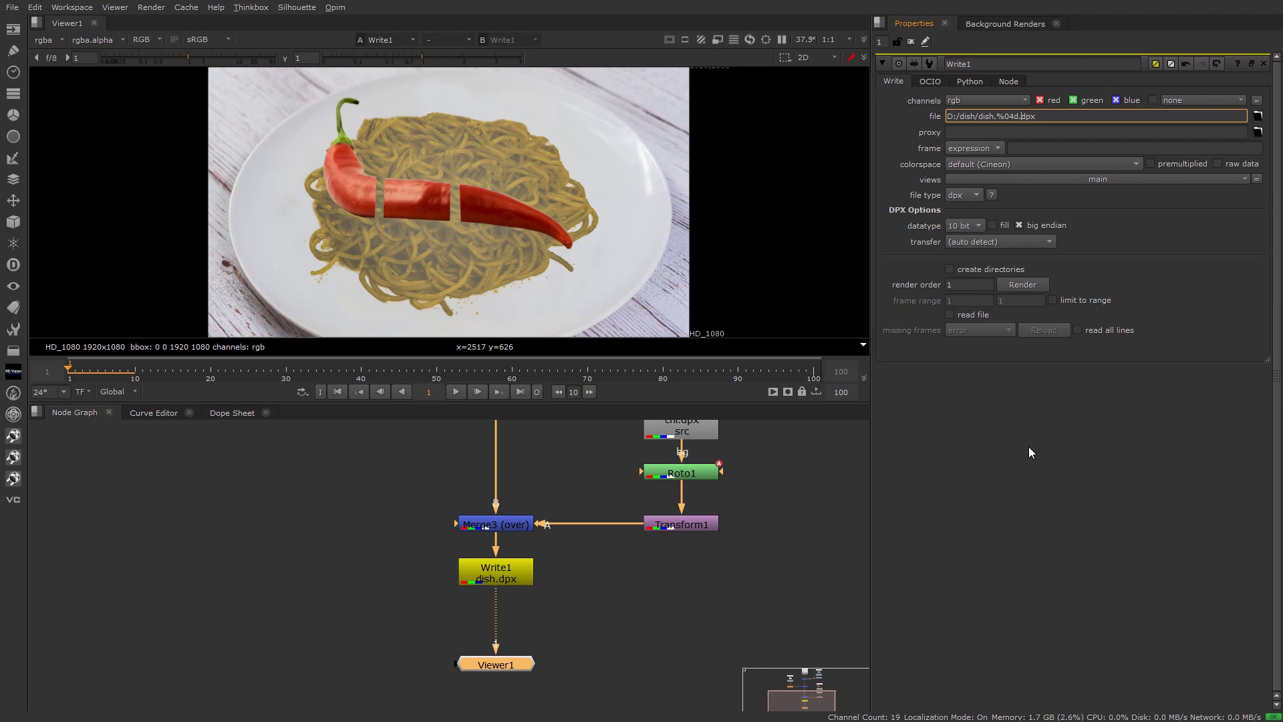
Replace the %04d padding in Write1's output path with ####, making it D:/dish/dish.####.dpx.
key("Right")
key("Left")
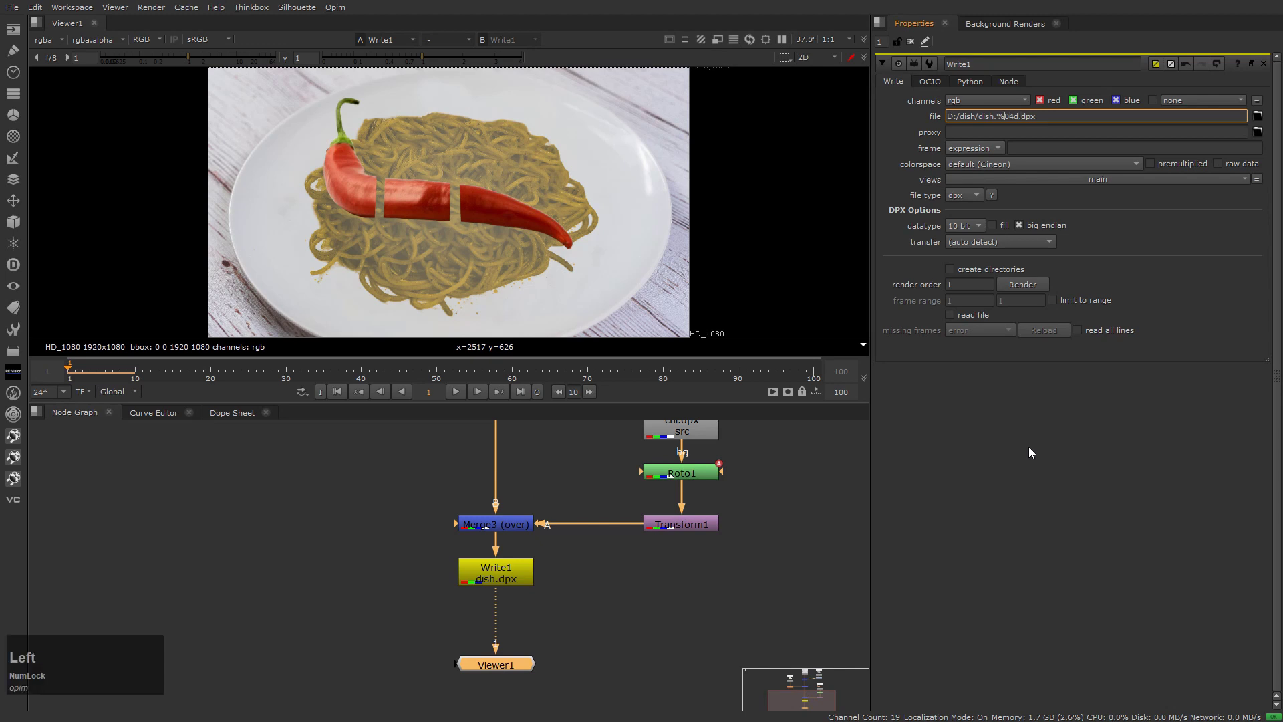
type("####")
key("Delete")
key("Delete")
key("Delete")
key("Delete")
left_click(528, 601)
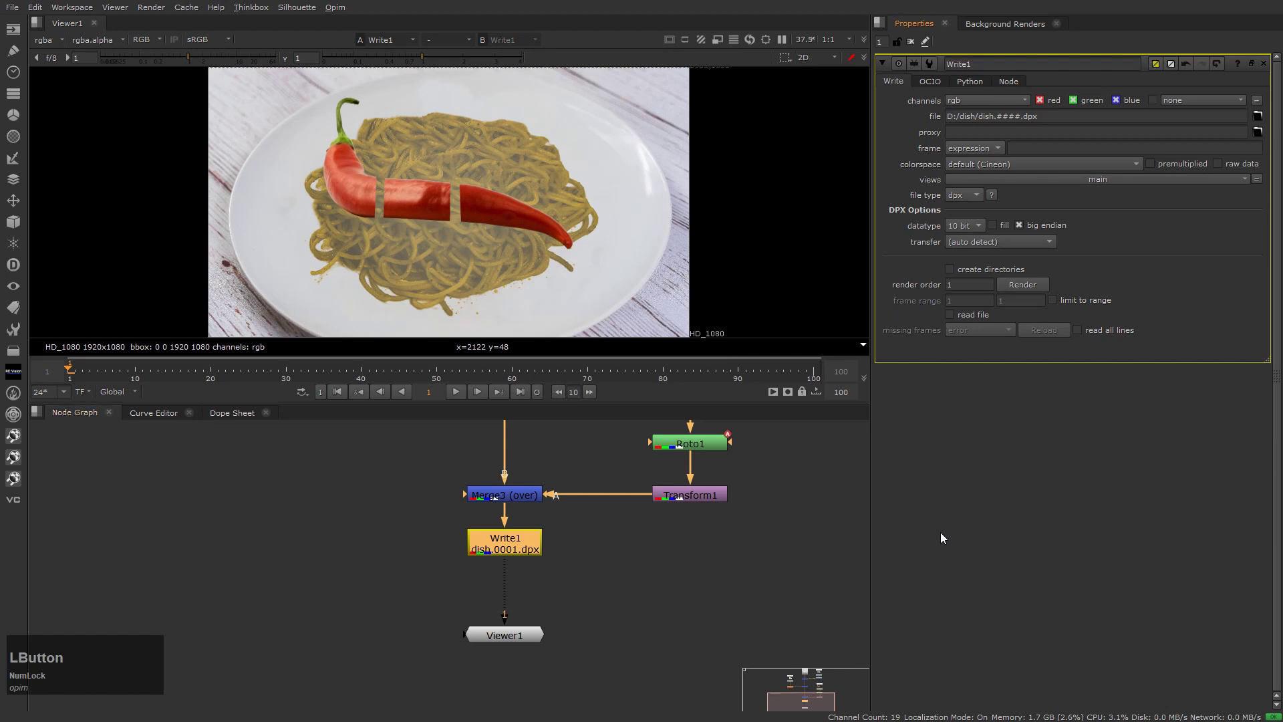
Render Write1 with the frame range set to 1-3.
left_click(1022, 284)
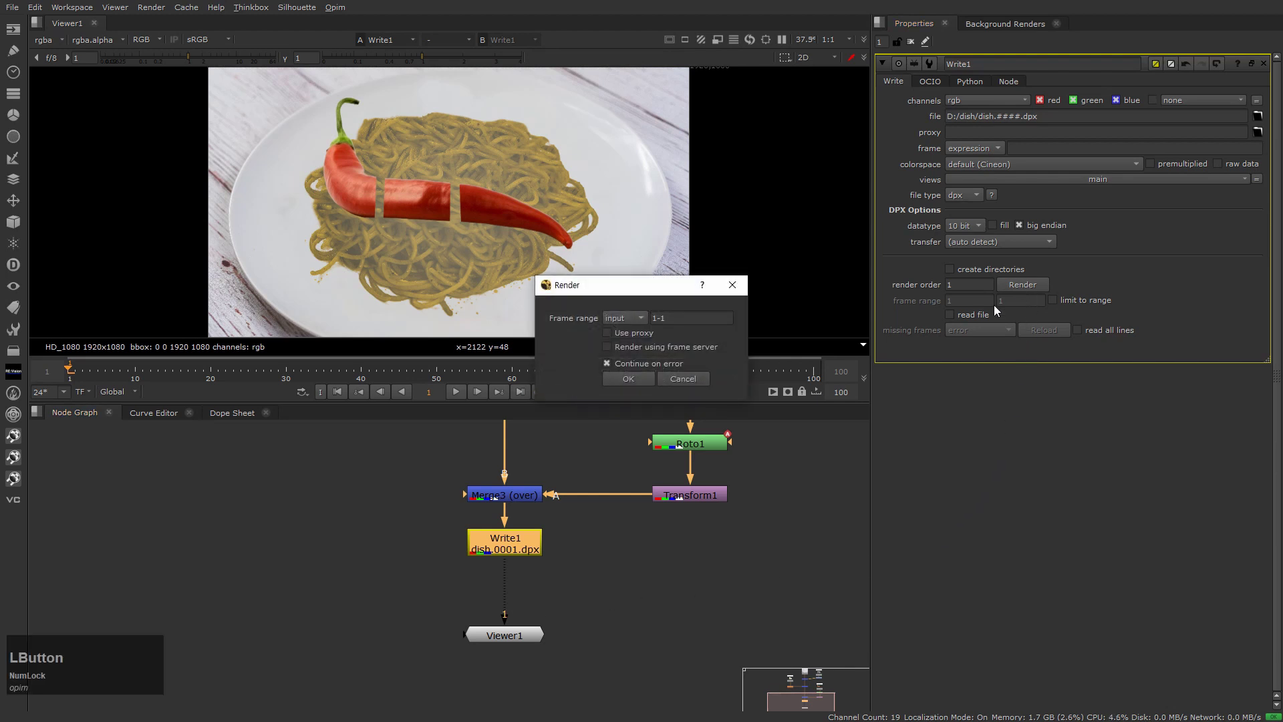
double_click(664, 319)
type("3")
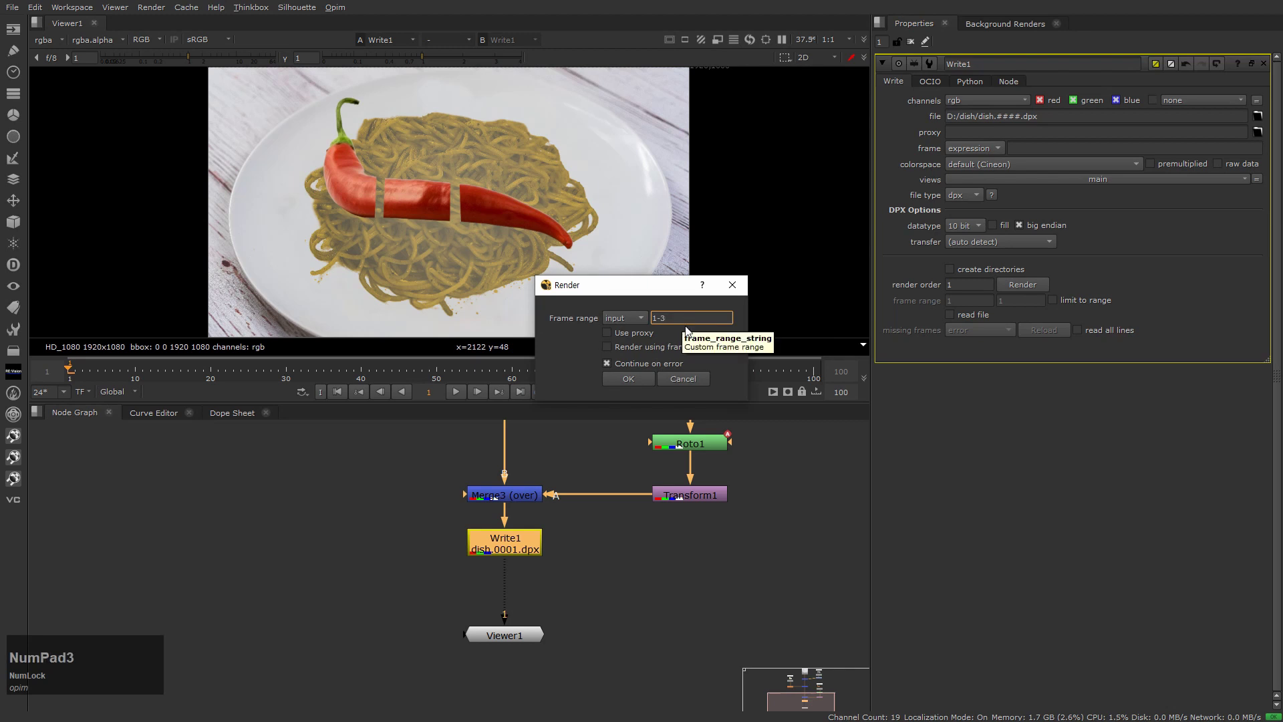
left_click(632, 379)
left_click(638, 605)
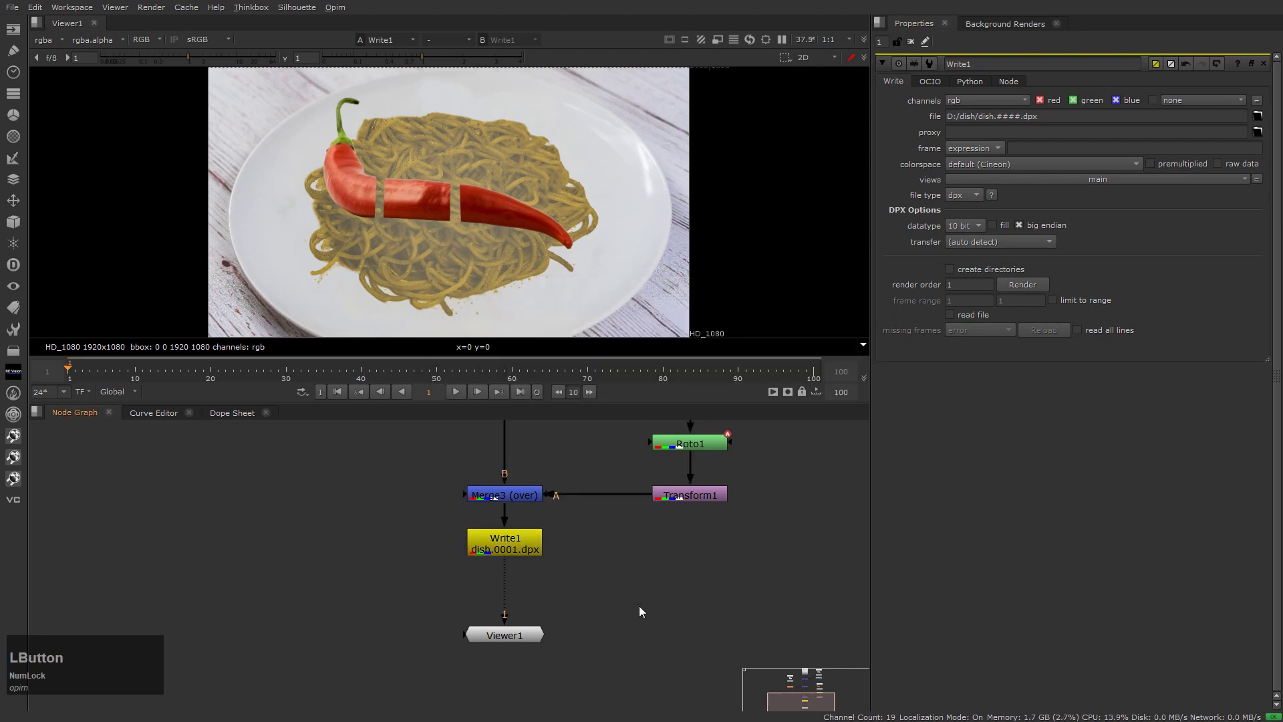
Open Write1's output folder to check the rendered dish files, and return to the full node graph.
left_click(515, 551)
key("ctrl+shift+o")
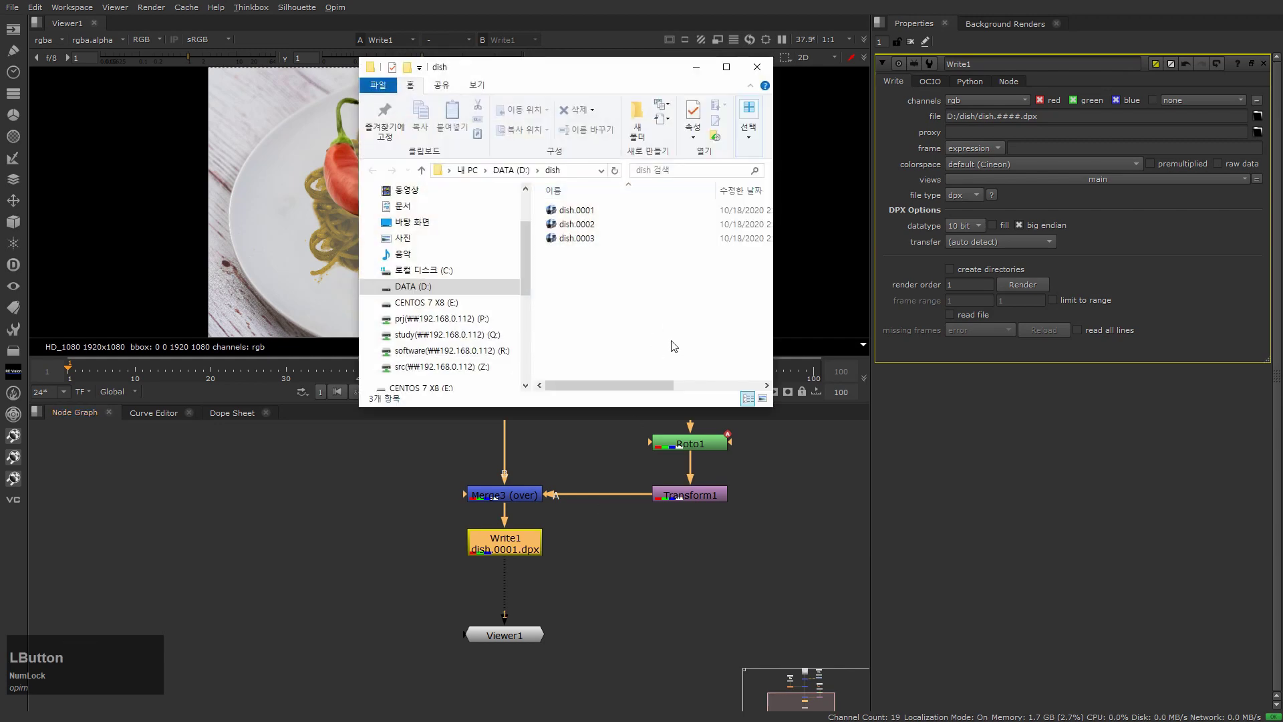
left_click(600, 211)
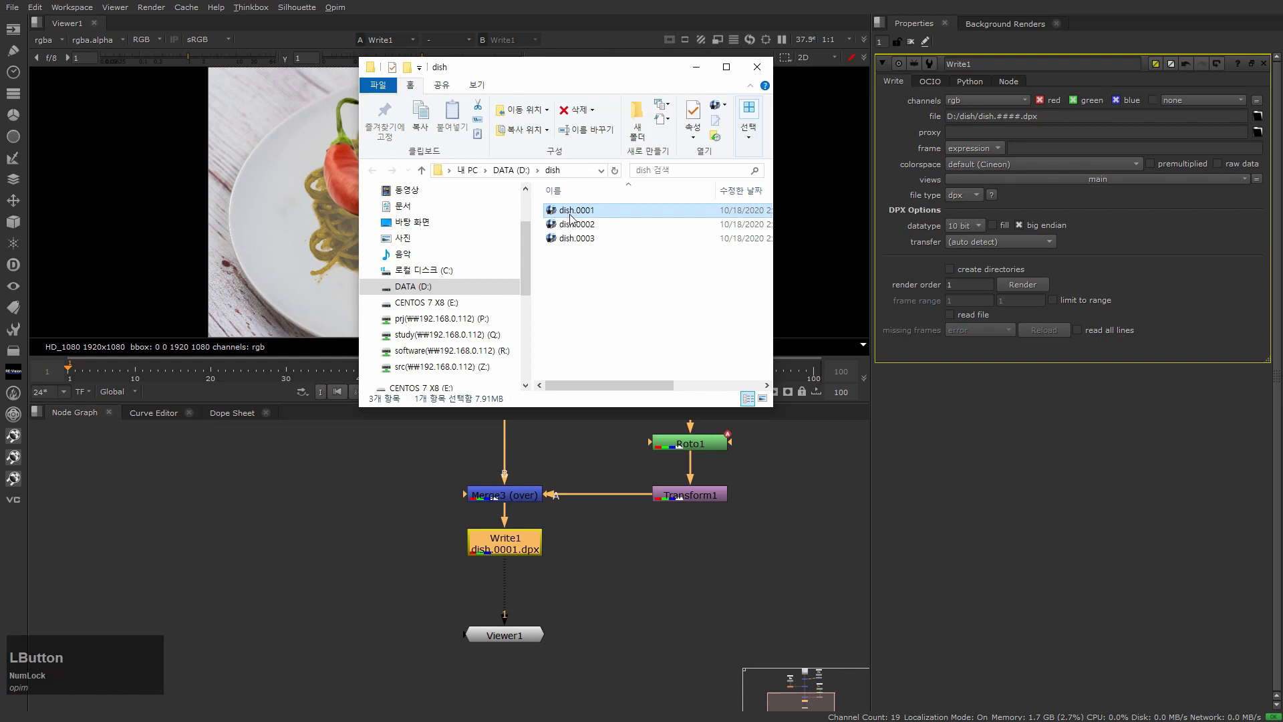
left_click(580, 217)
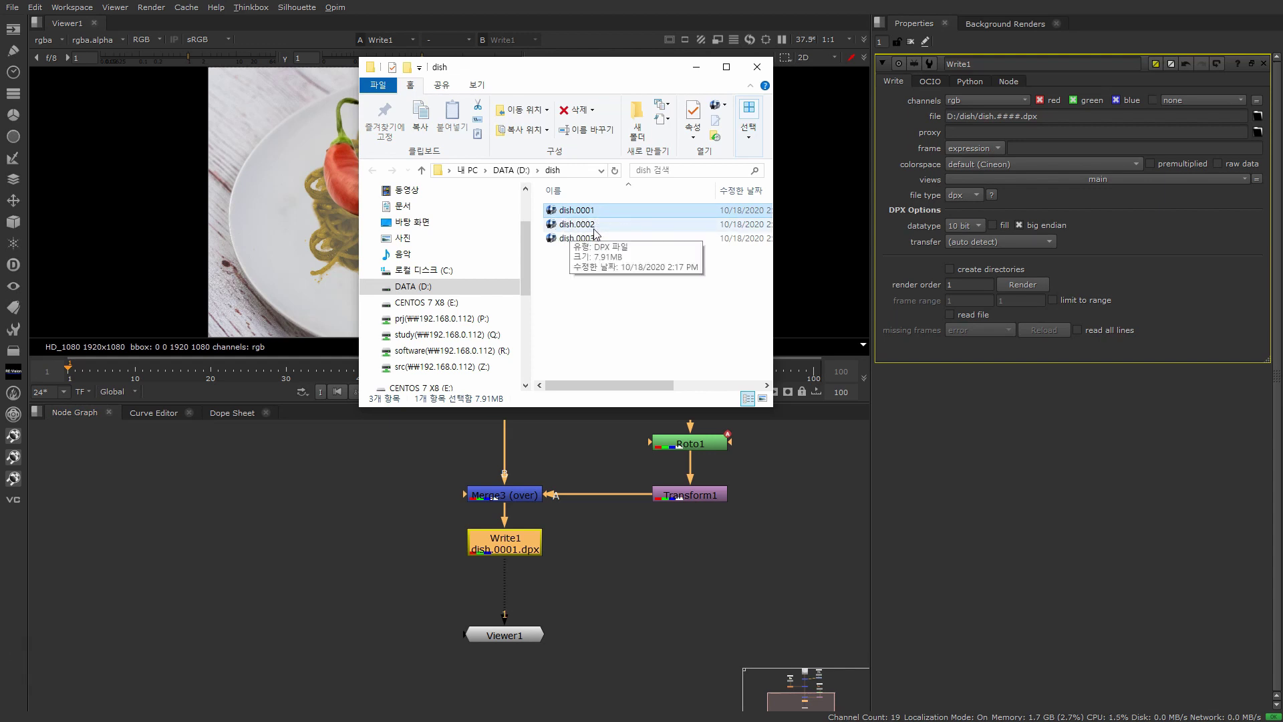
left_click(597, 241)
left_click(605, 299)
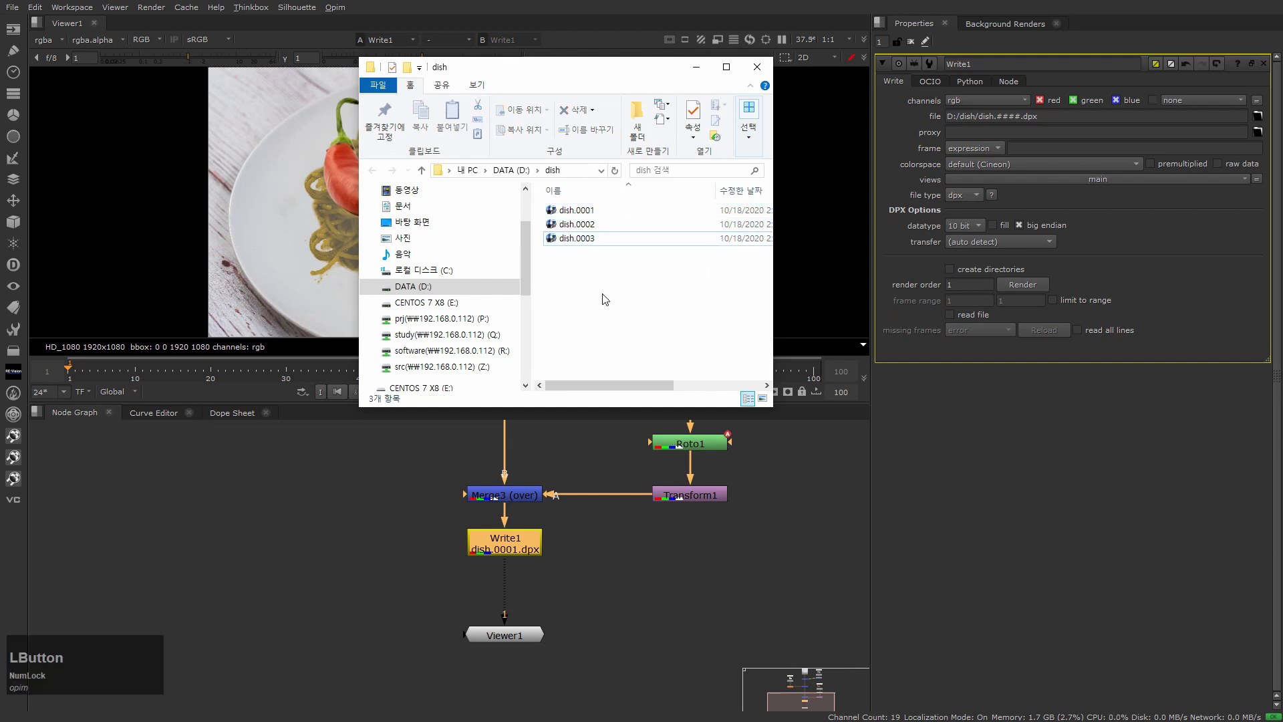
left_click(645, 599)
key("f")
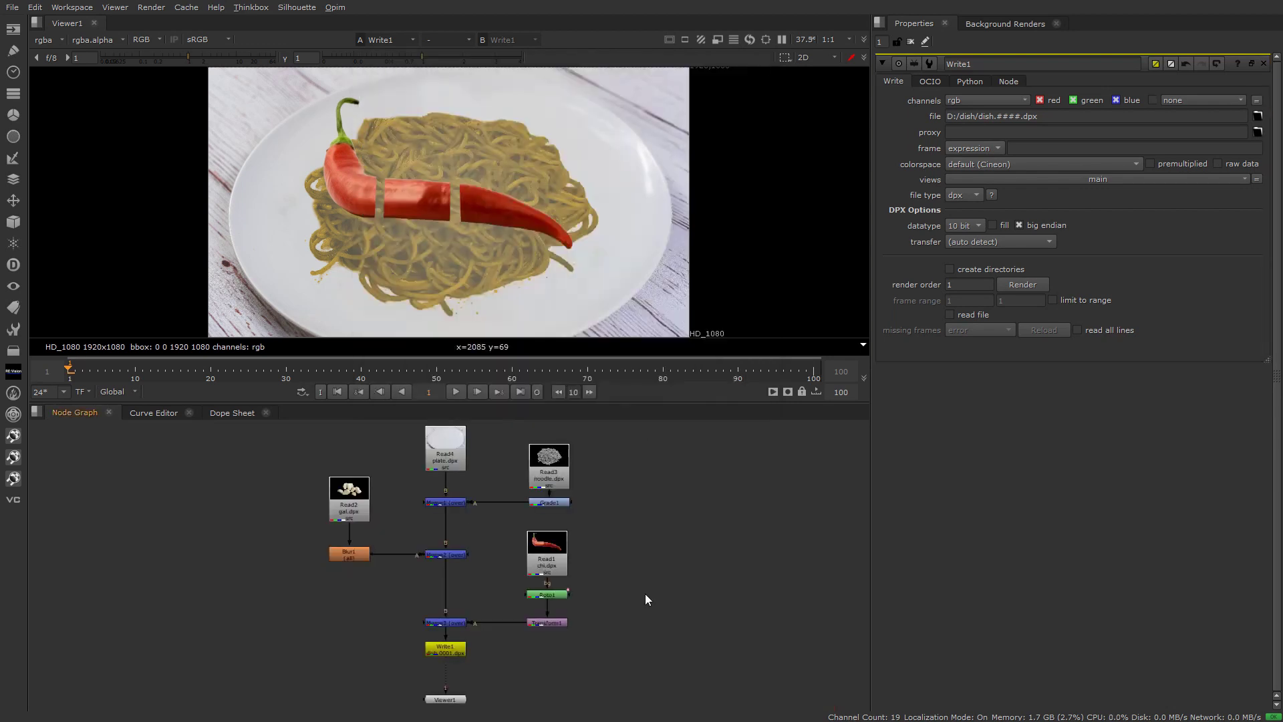